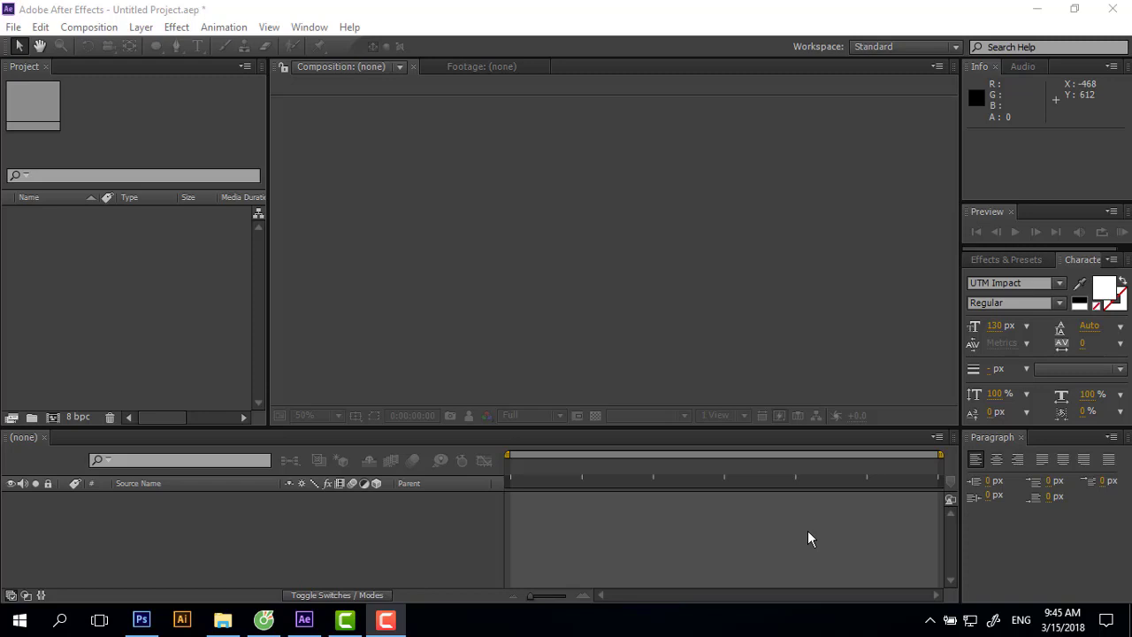
Mirror the screen onto the second display.
key("super+p")
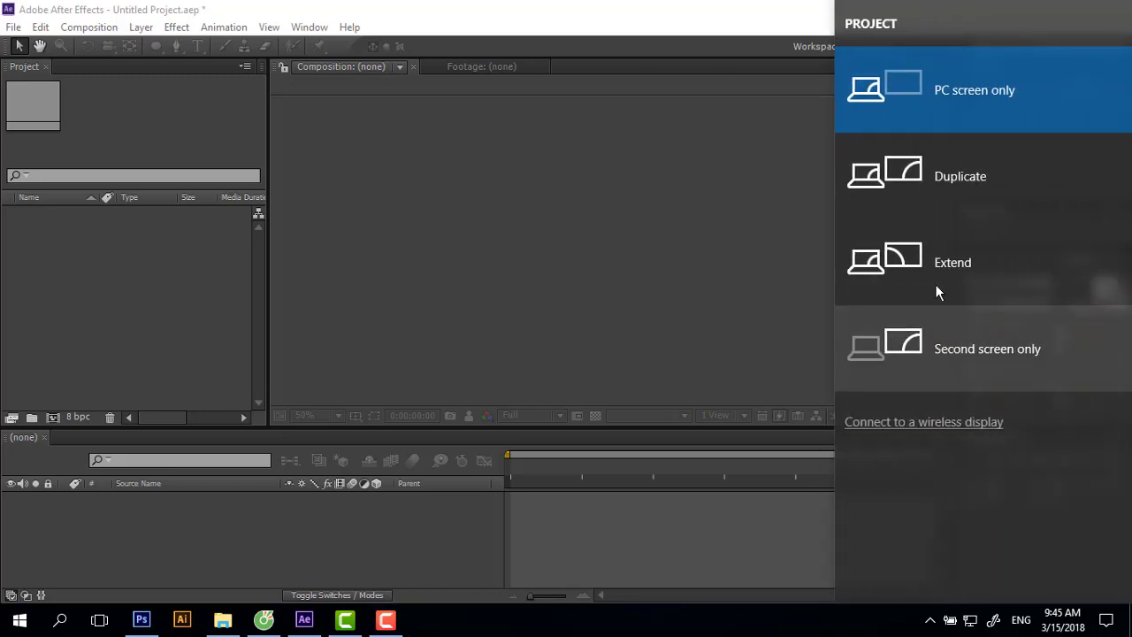
left_click(938, 178)
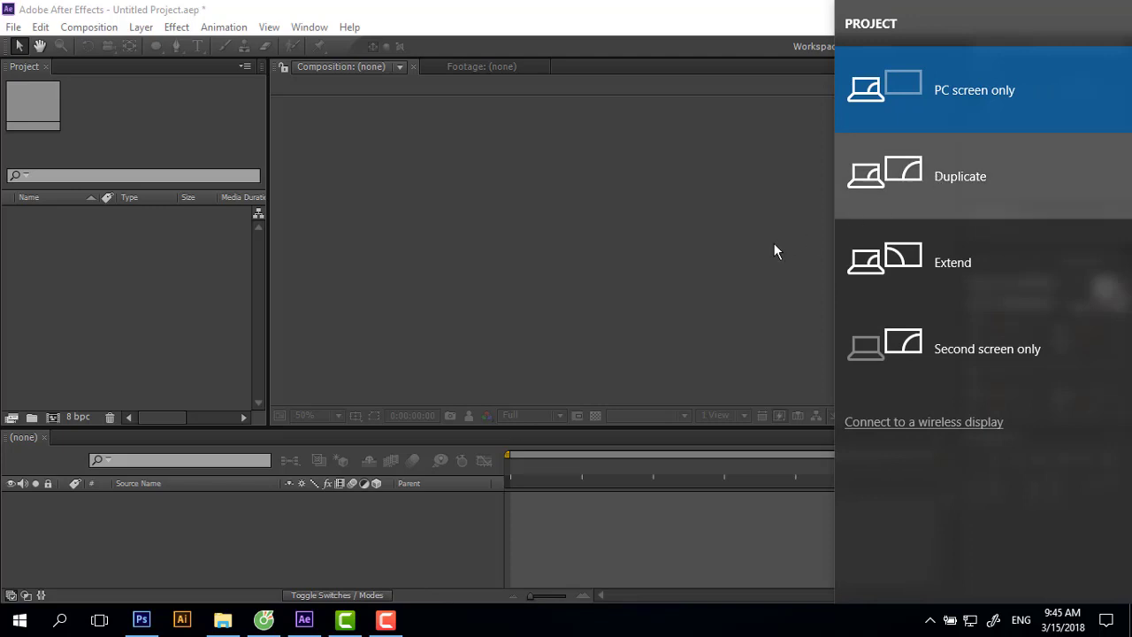
left_click(501, 322)
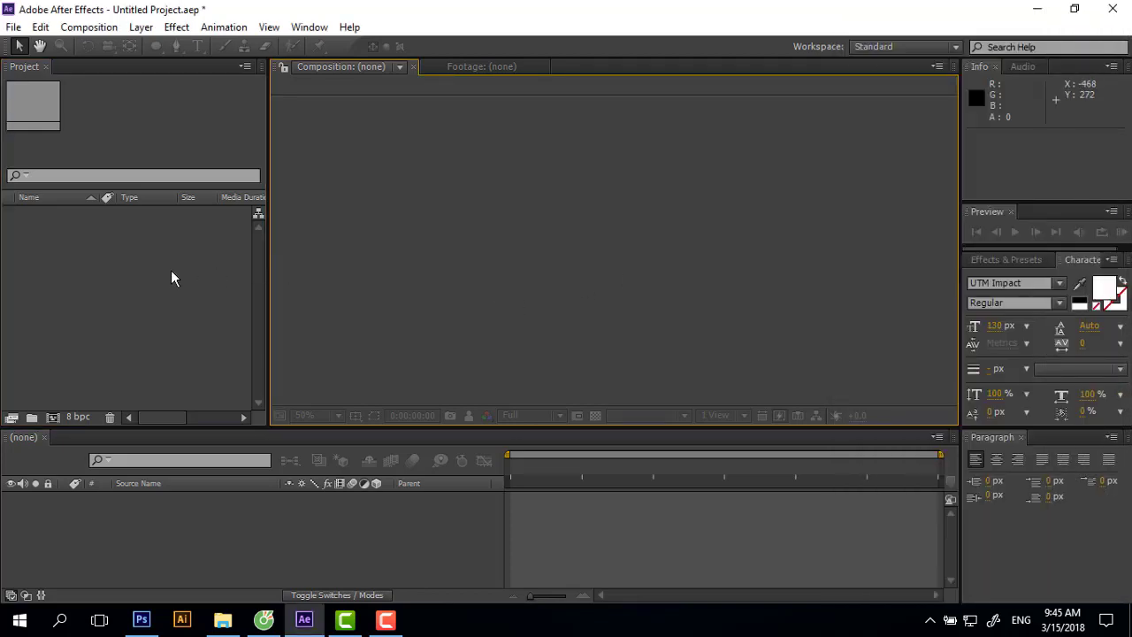
Find the new-composition command in the Composition menu, then cancel the dialog for now.
left_click(126, 274)
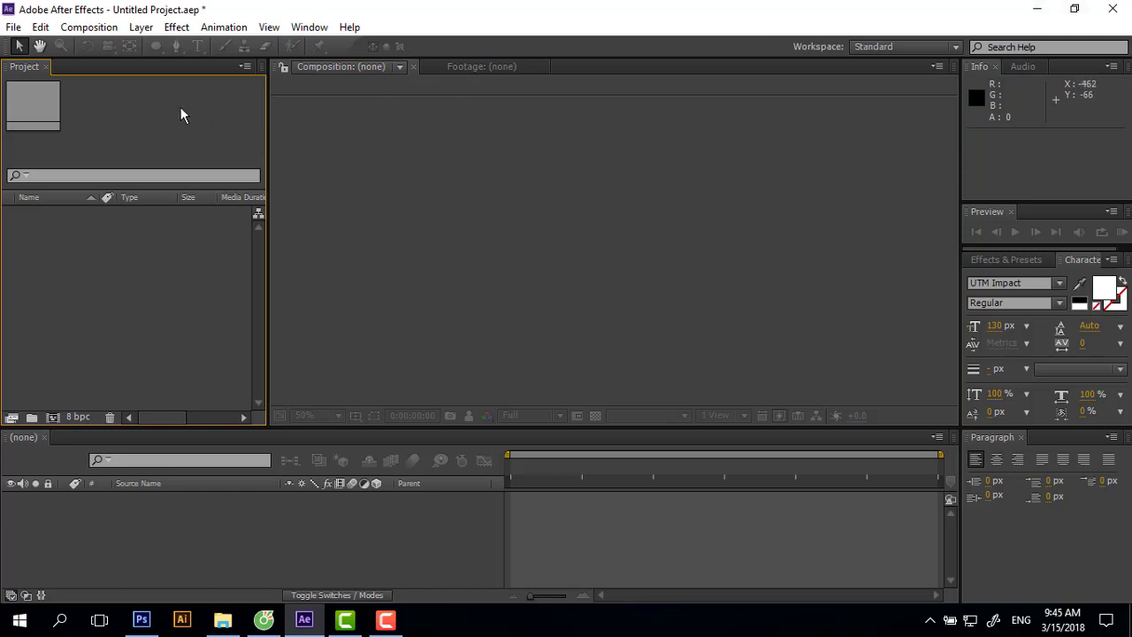
left_click(14, 29)
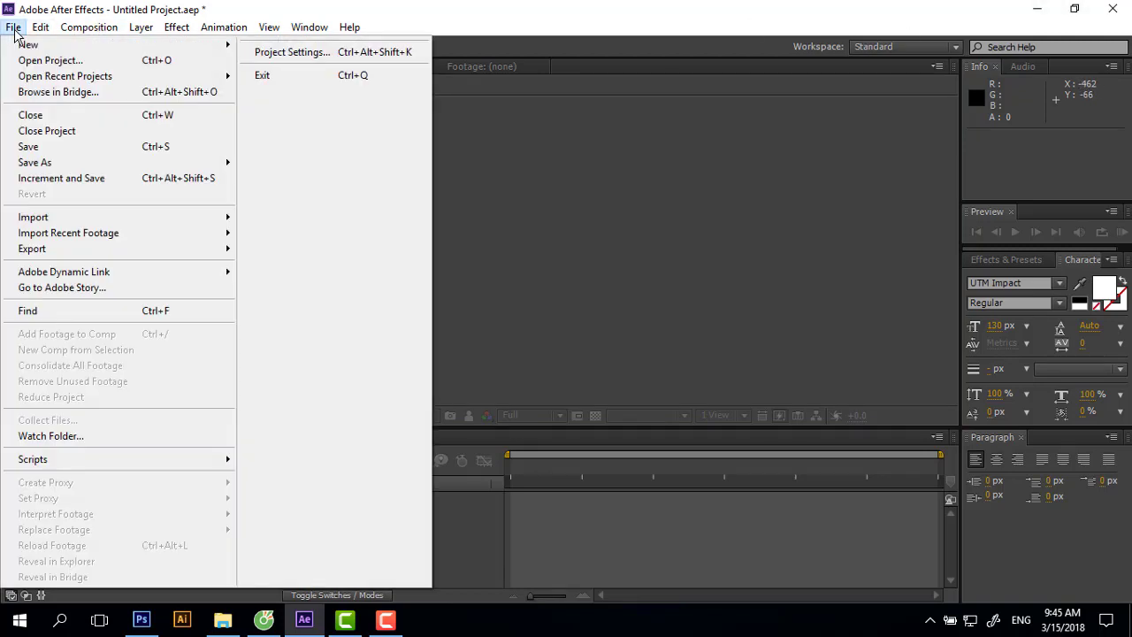
mouse_move(45, 44)
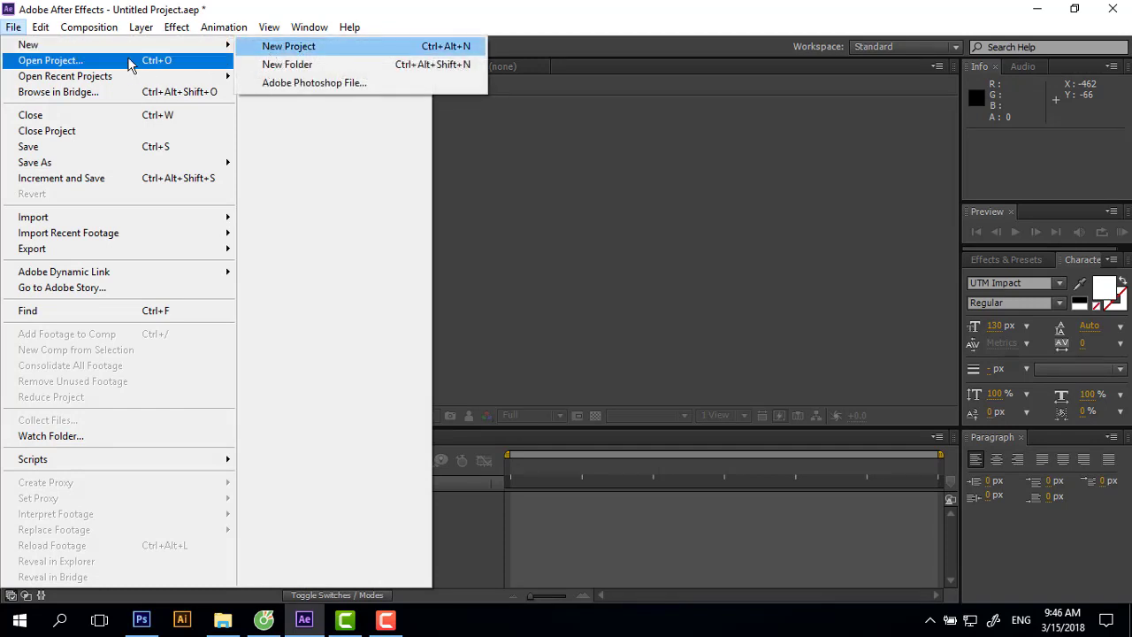
left_click(89, 26)
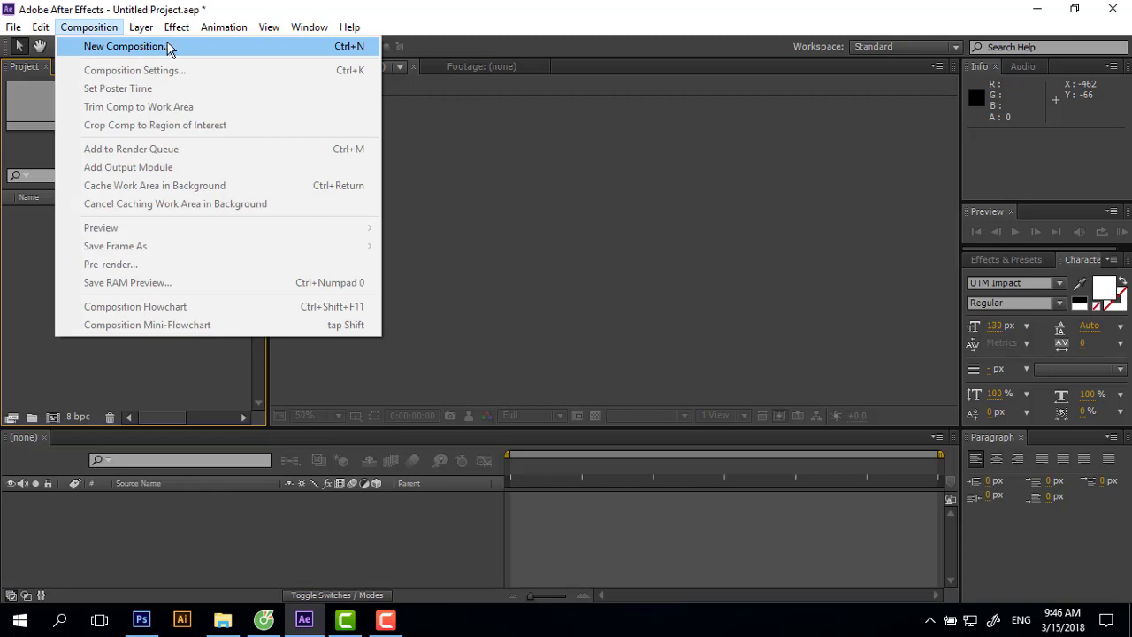
left_click(86, 32)
left_click(85, 32)
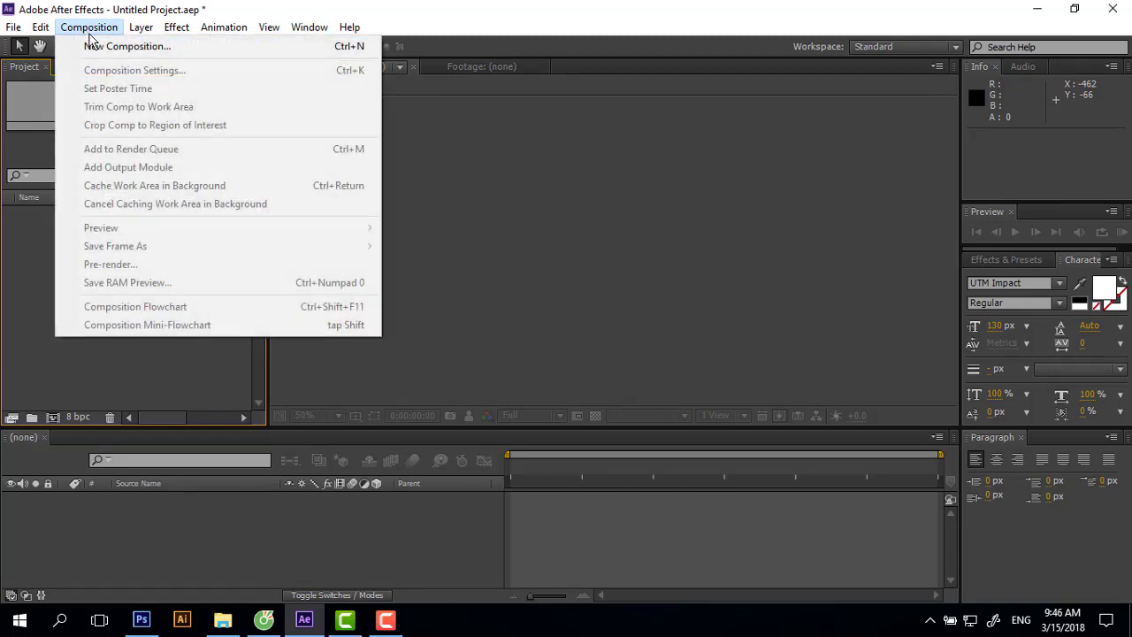
left_click(91, 42)
left_click(557, 442)
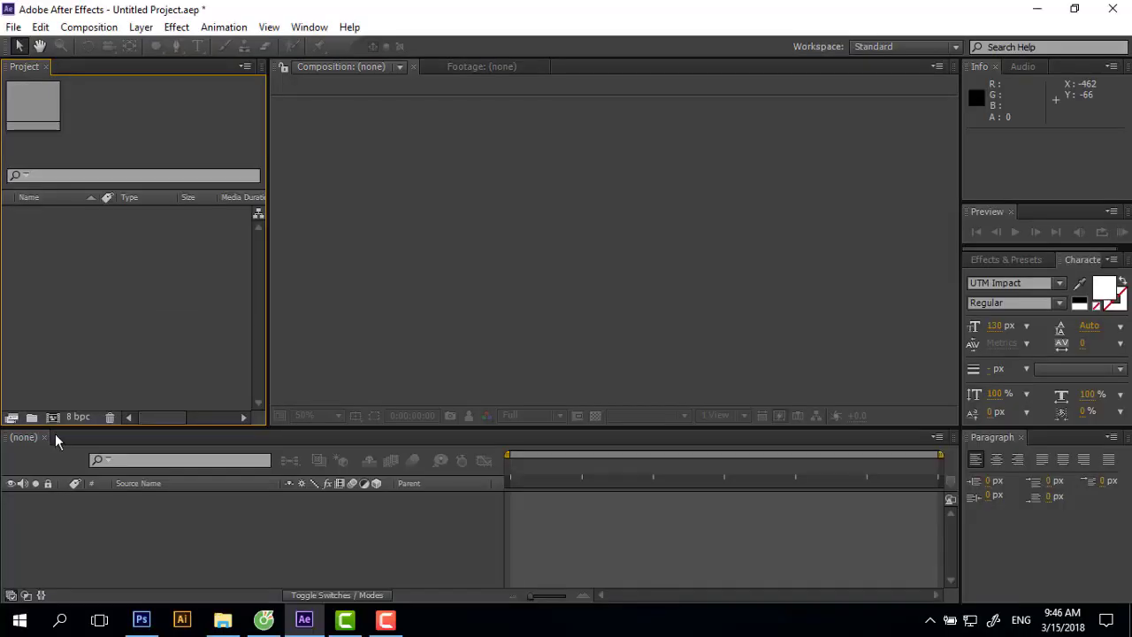
Start a new composition from the Project panel and name it 'text'.
left_click(52, 416)
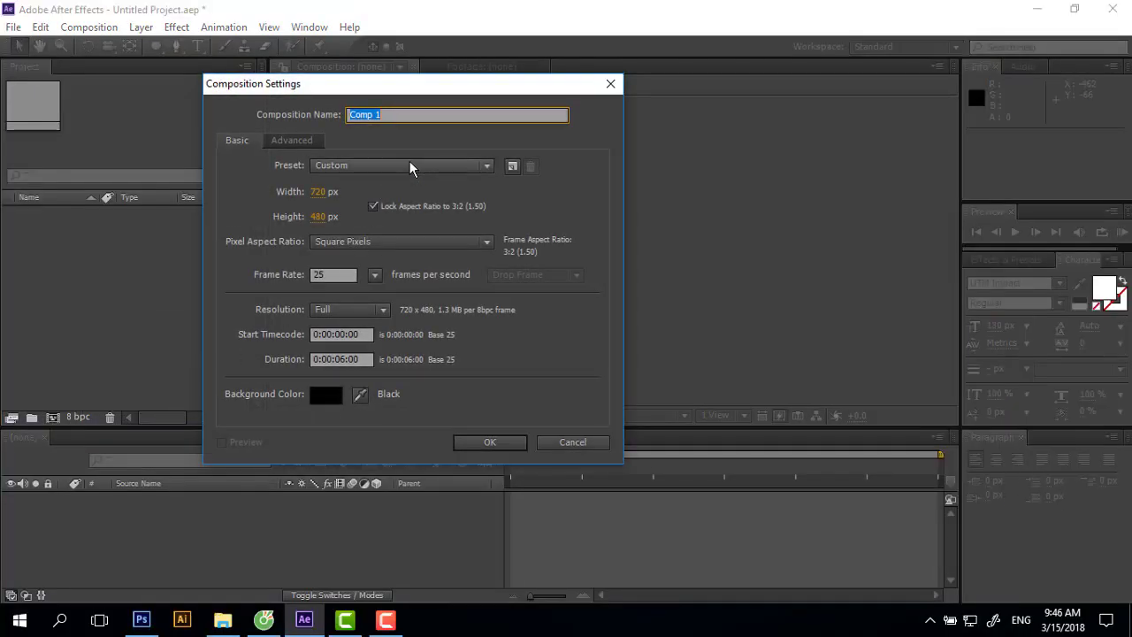
left_click_drag(372, 88, 400, 74)
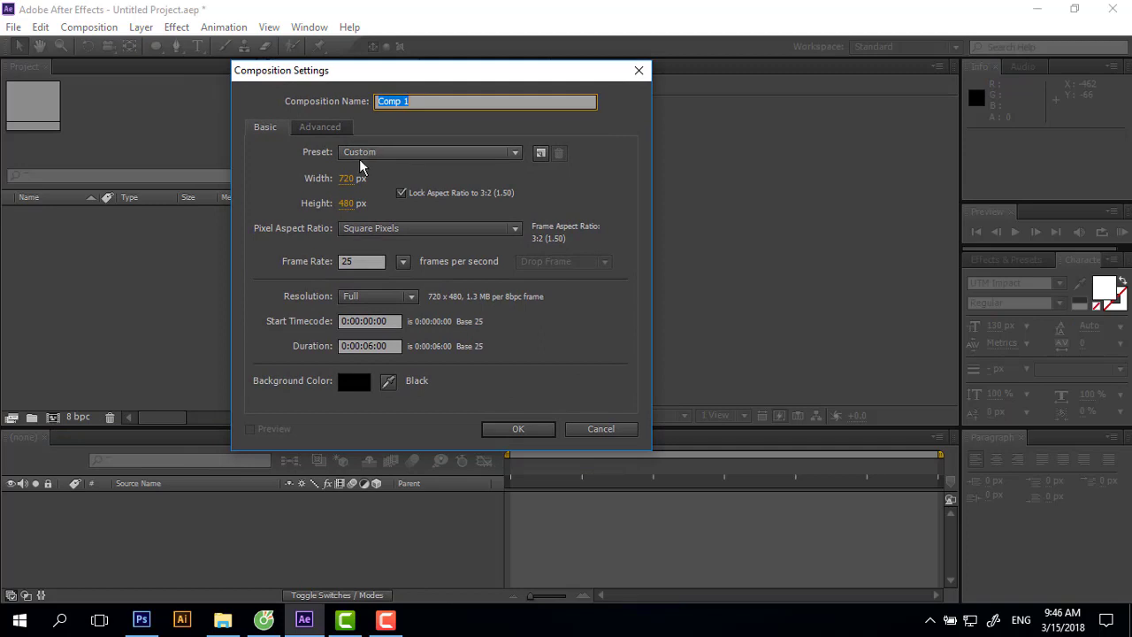
left_click(387, 102)
triple_click(387, 103)
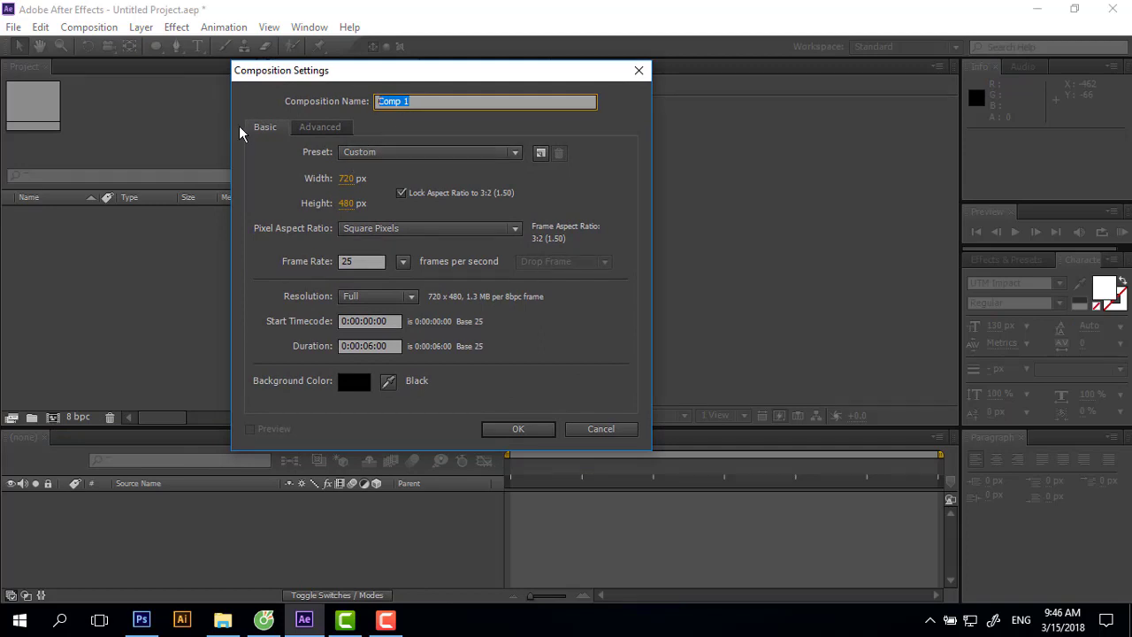
type("text")
Review the format presets without changing them and select the frame rate value.
left_click(365, 152)
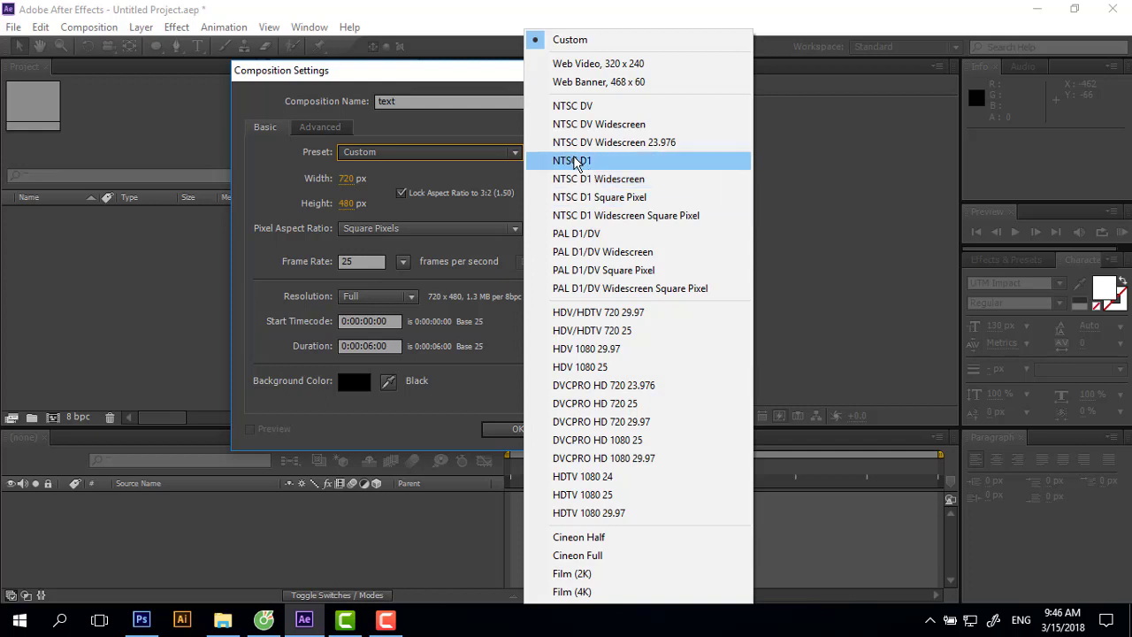
left_click(448, 156)
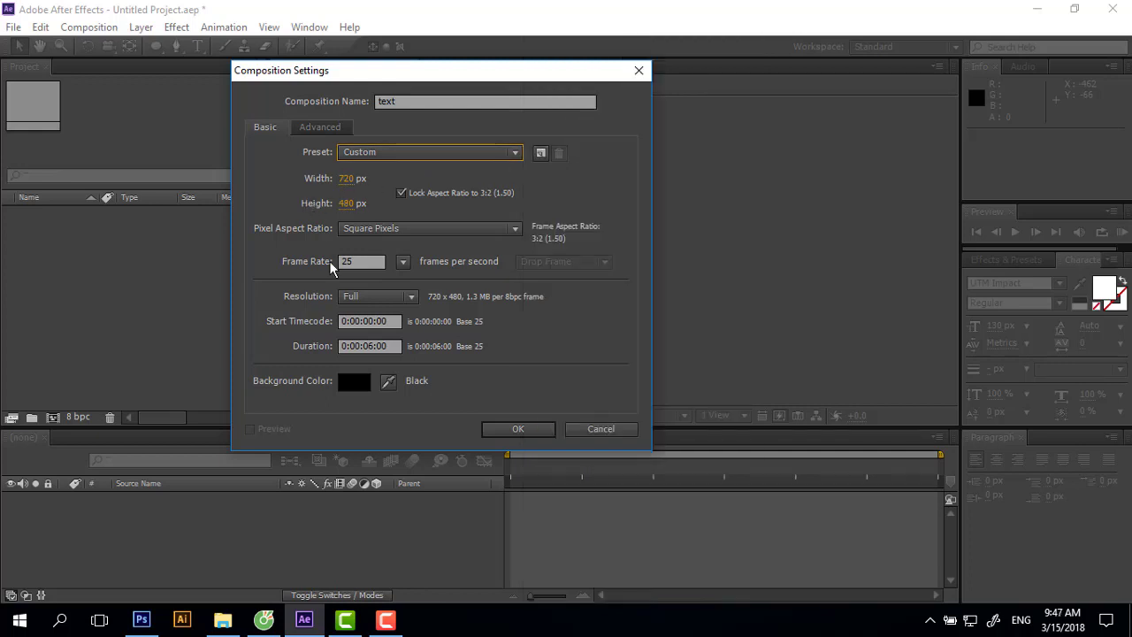
double_click(358, 261)
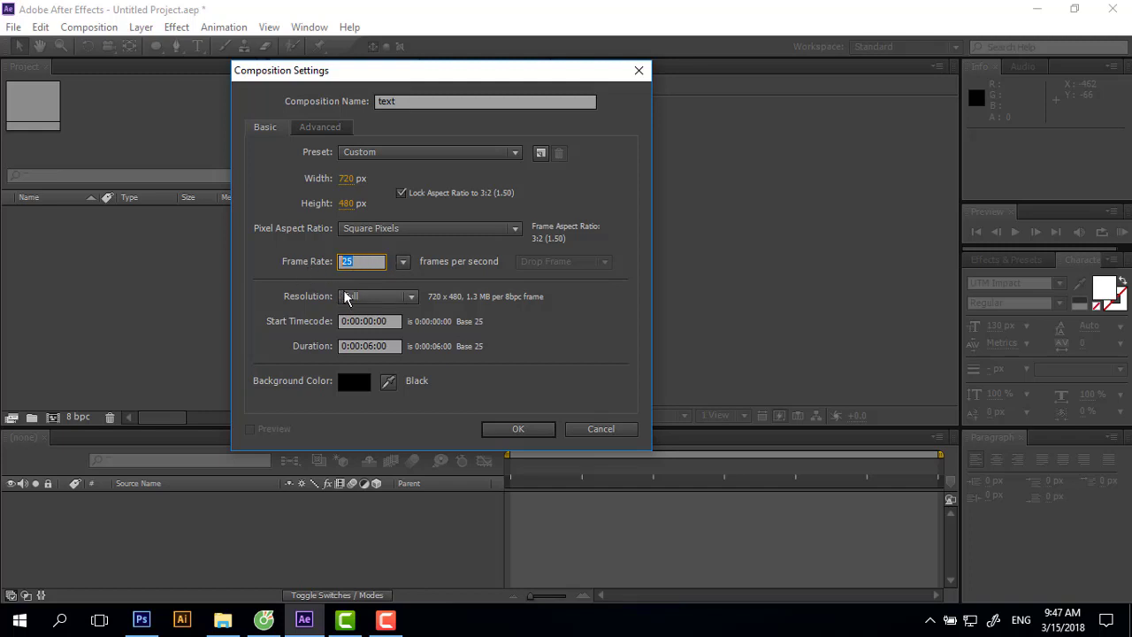
Apply the NTSC D1 preset (720×486, 29.97 fps) and keep Full resolution.
left_click(394, 154)
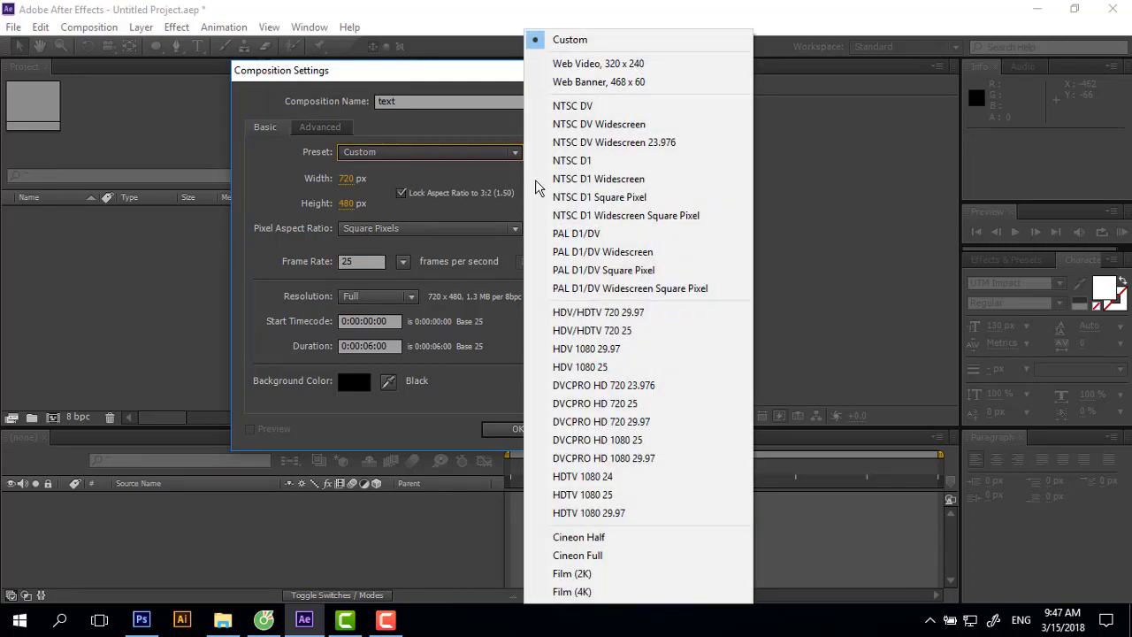
left_click(585, 168)
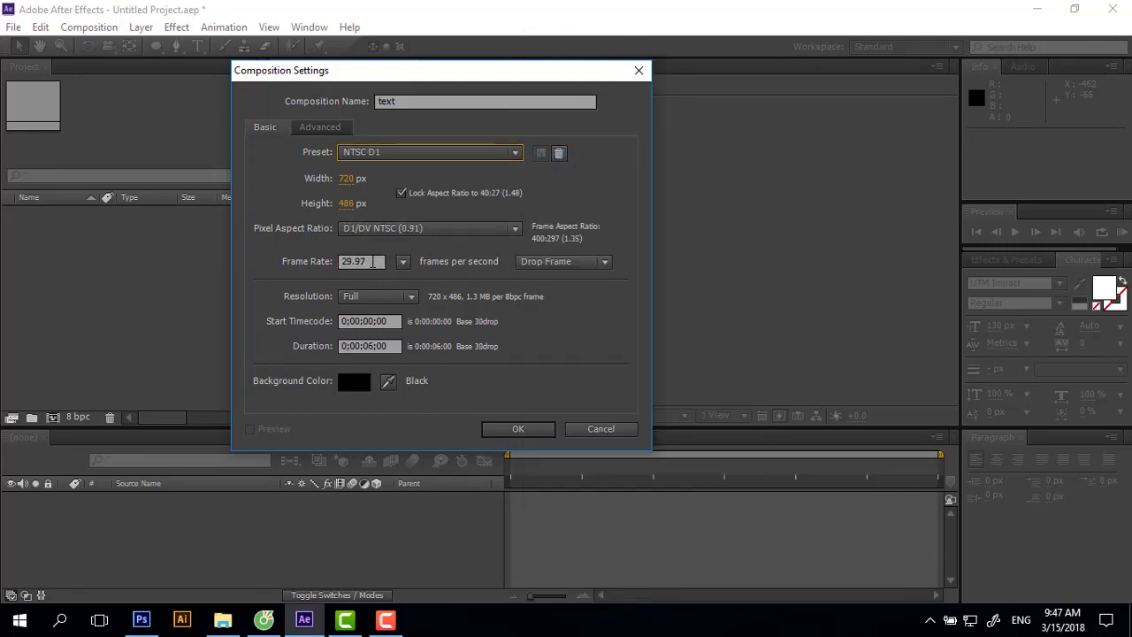
left_click(375, 262)
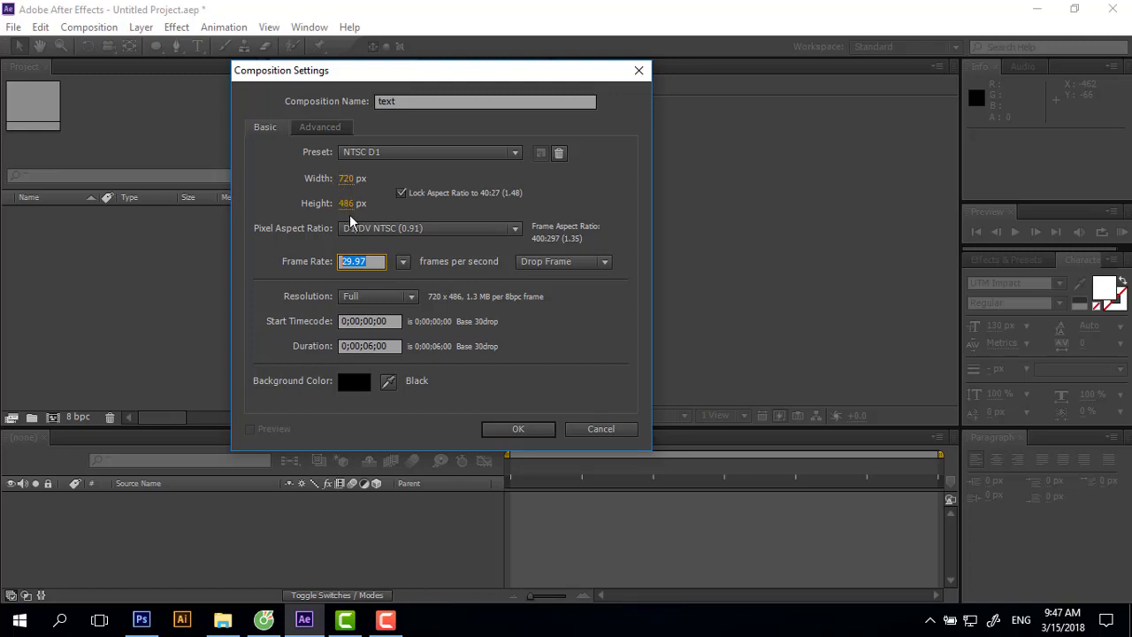
left_click(347, 299)
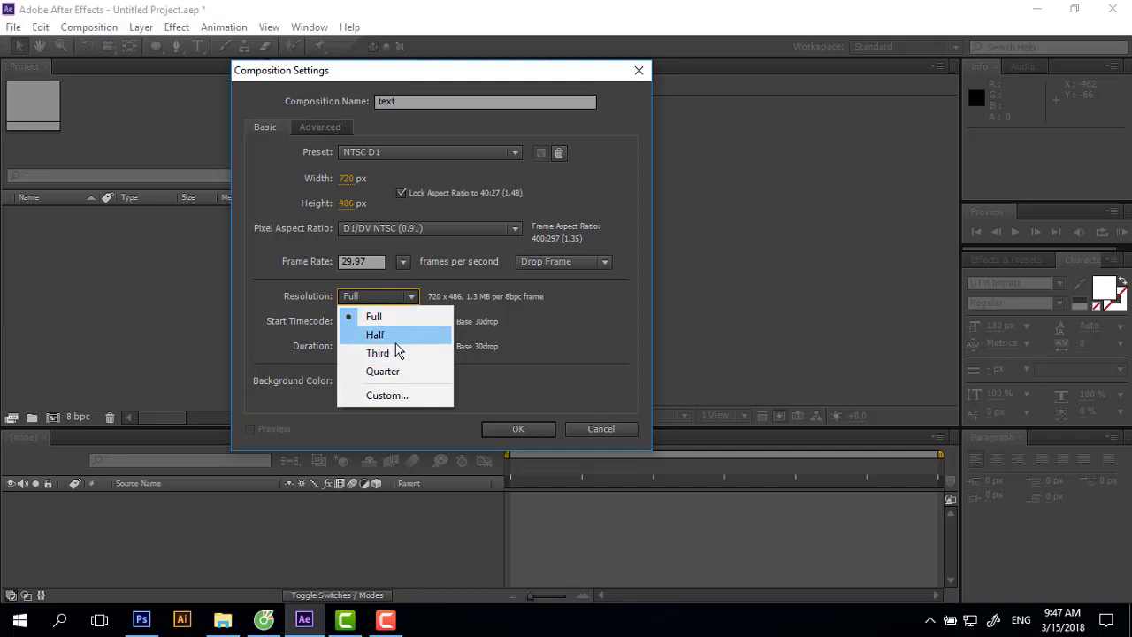
left_click(361, 313)
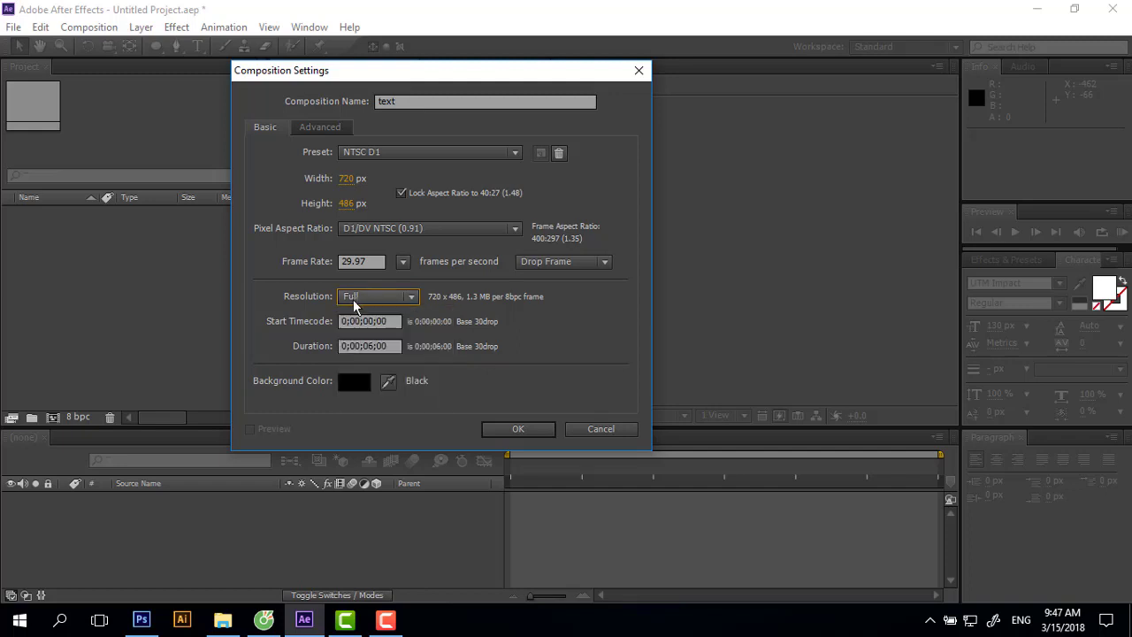
left_click_drag(486, 74, 349, 79)
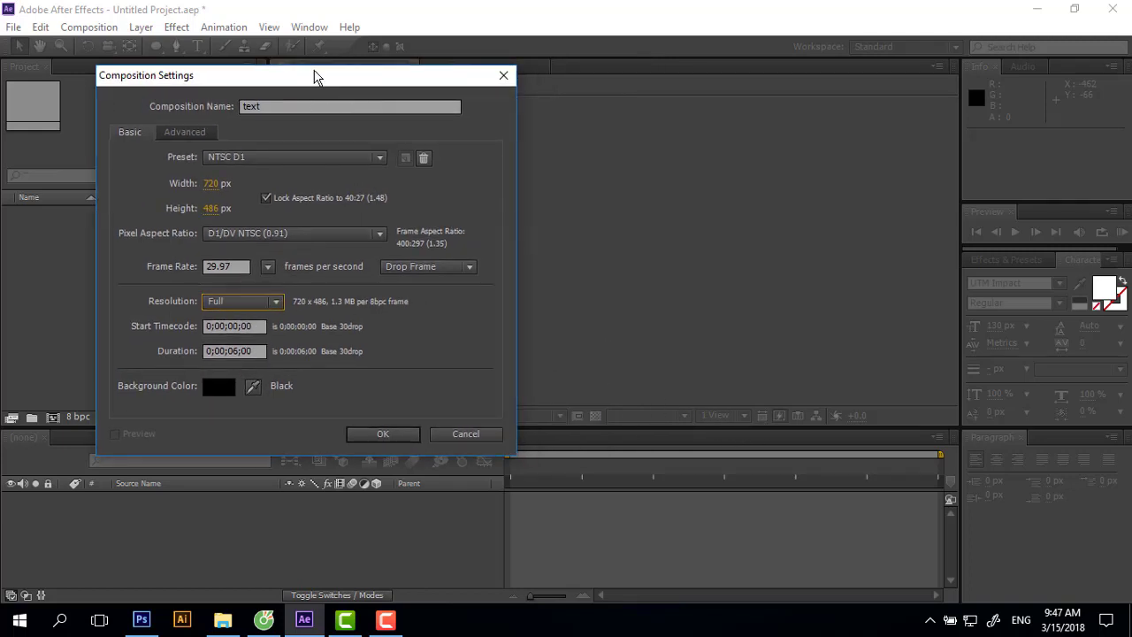
left_click_drag(311, 76, 441, 70)
left_click(346, 348)
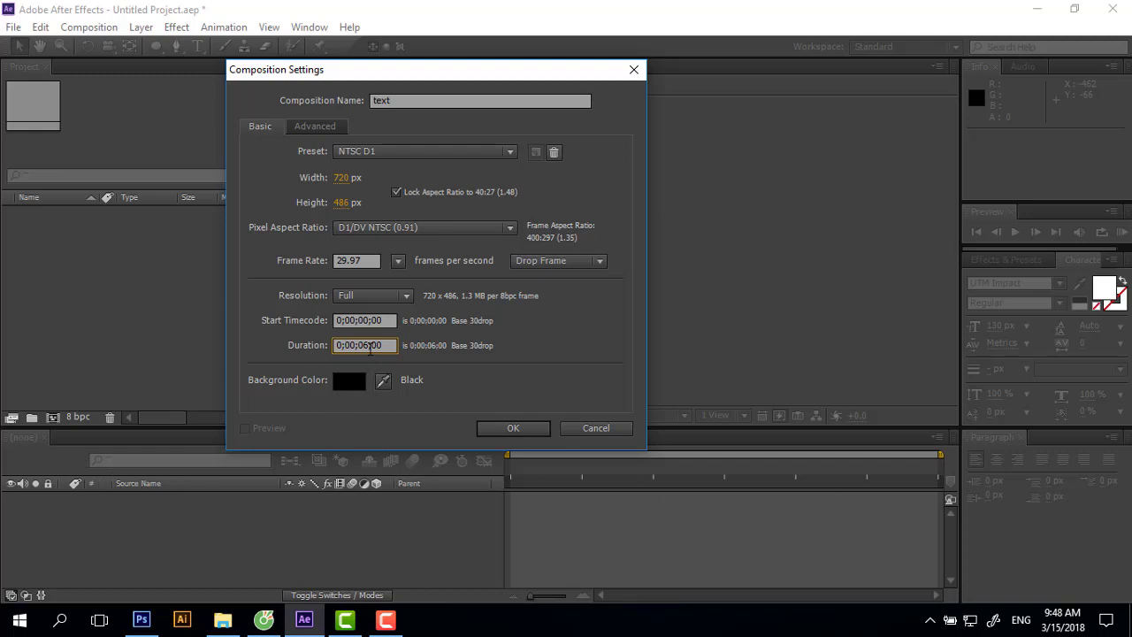
Change the composition duration to 0;00;03;00.
left_click_drag(368, 347, 361, 347)
type("3")
mouse_move(341, 344)
left_mouse_down()
mouse_move(330, 348)
mouse_move(373, 344)
left_mouse_up()
key("Tab")
left_click(378, 345)
Keep the black background colour and create the 'text' composition.
left_click(345, 382)
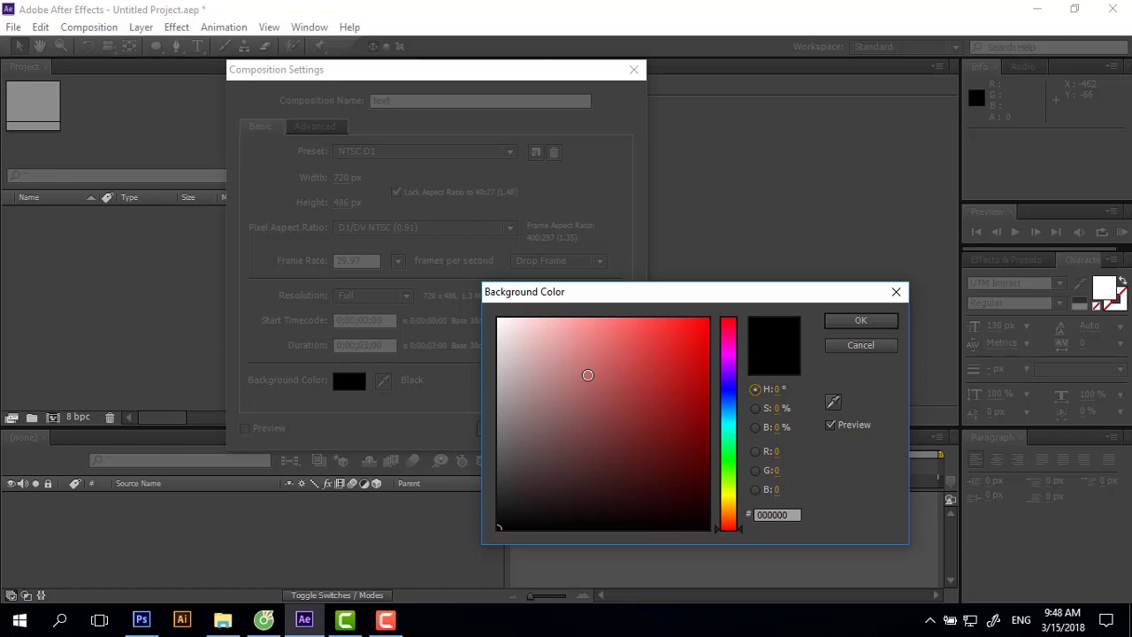
left_click(840, 345)
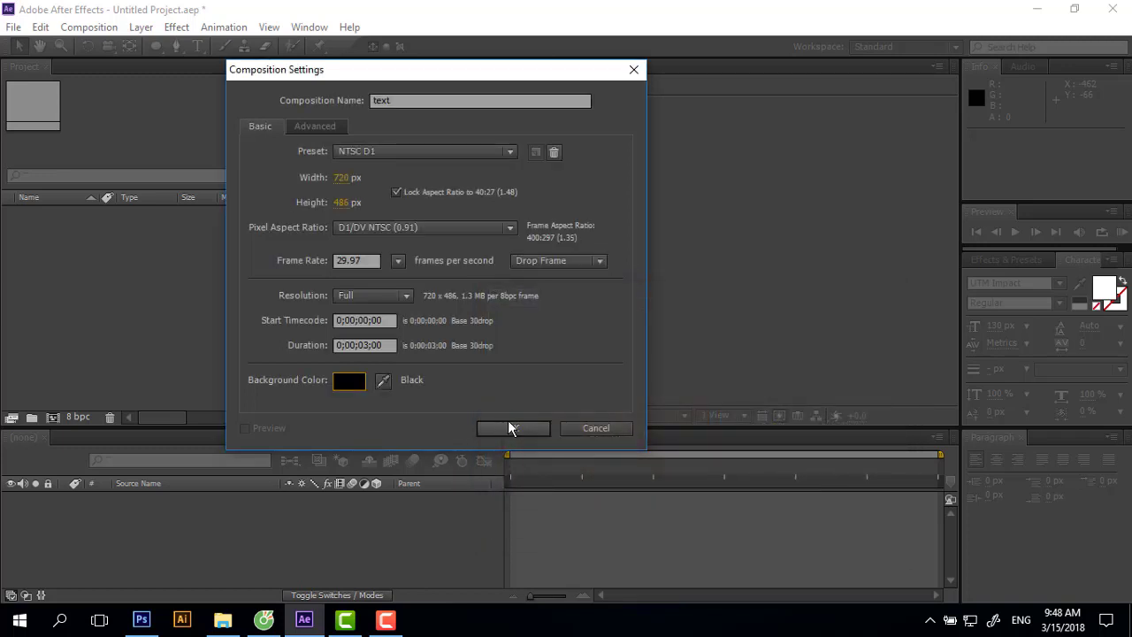
left_click(507, 427)
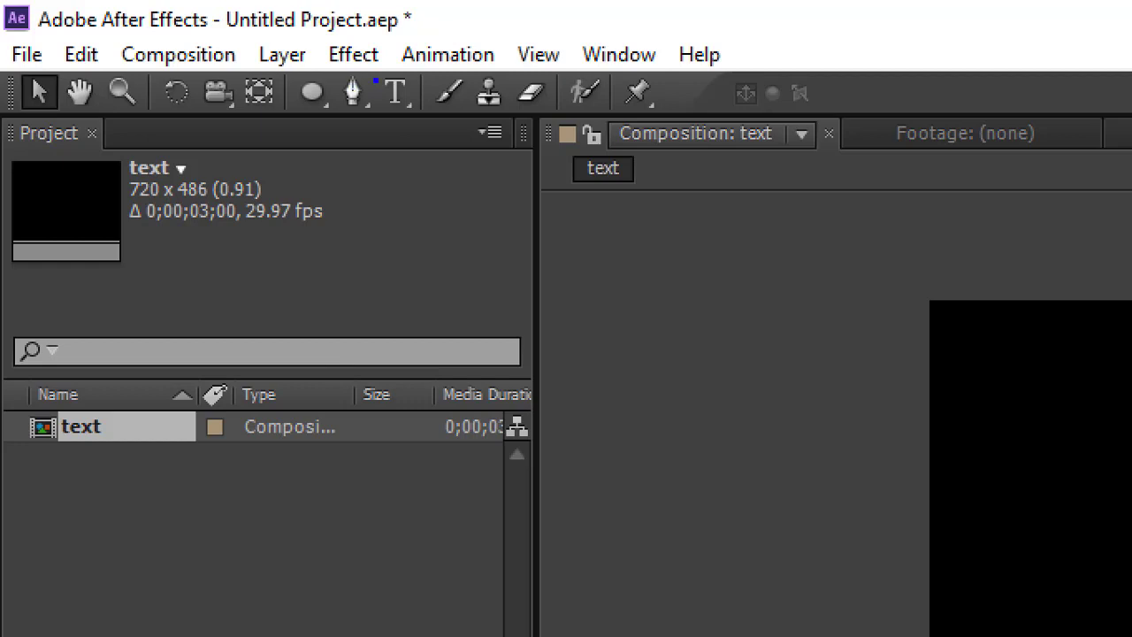
Switch to the Horizontal Type tool.
left_click_drag(376, 78, 374, 64)
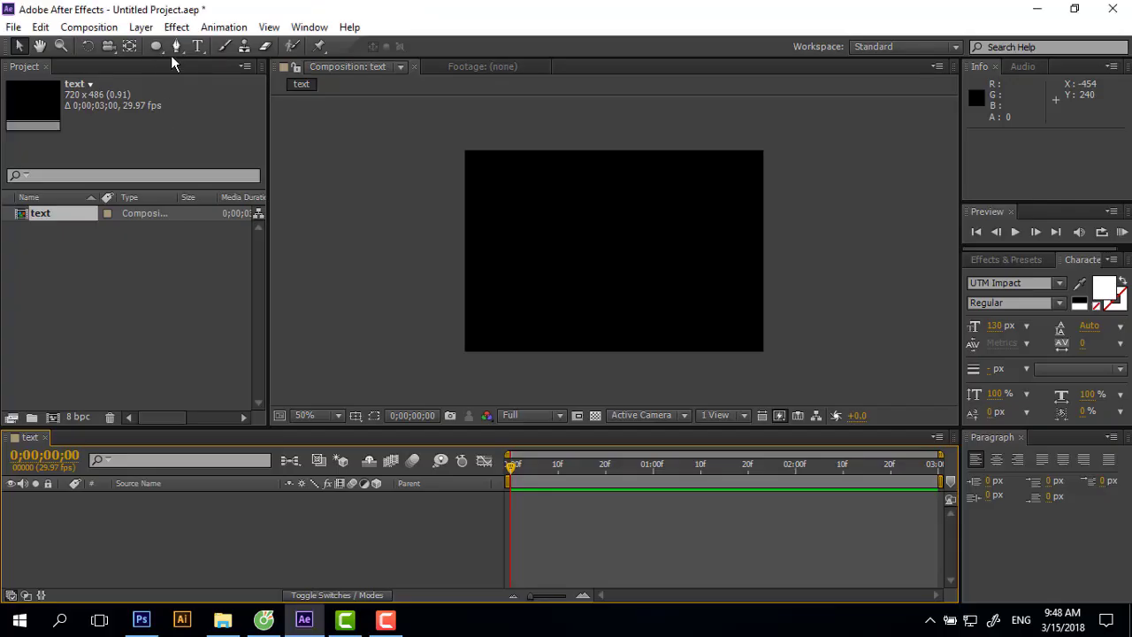
left_click(197, 46)
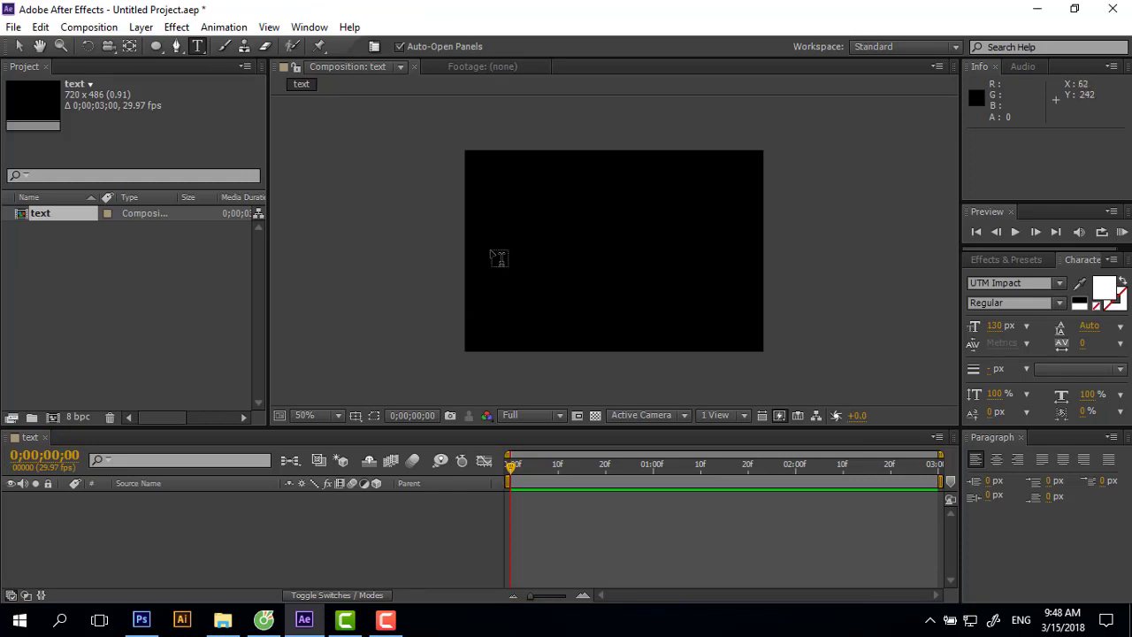
Start a text layer in the composition and set its font to UTM Helve Regular.
left_click(497, 253)
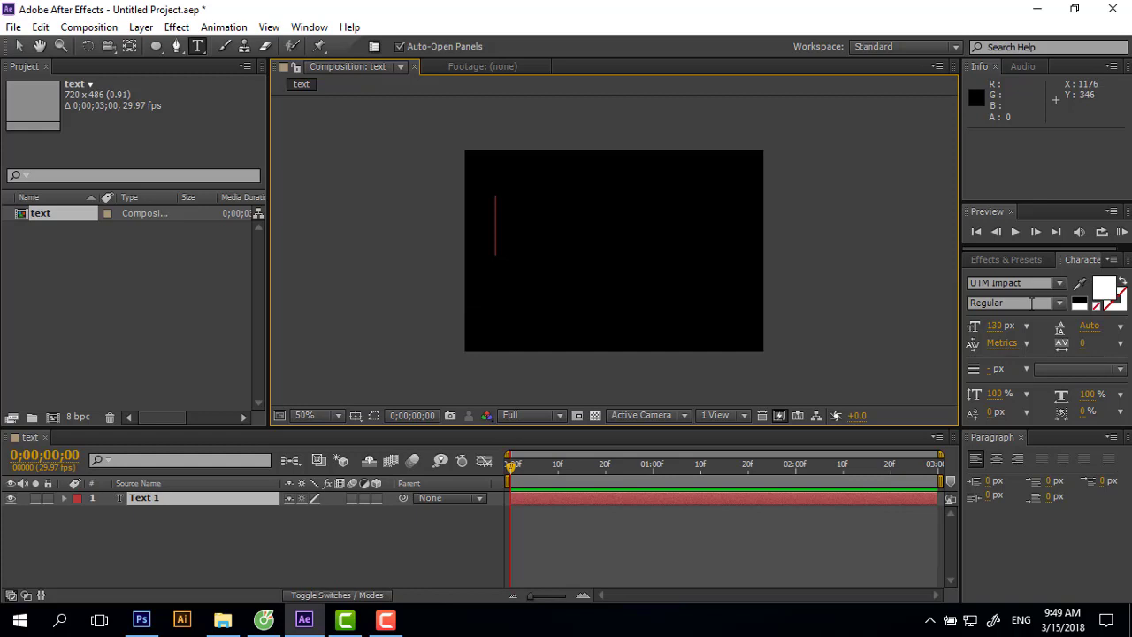
left_click(1058, 283)
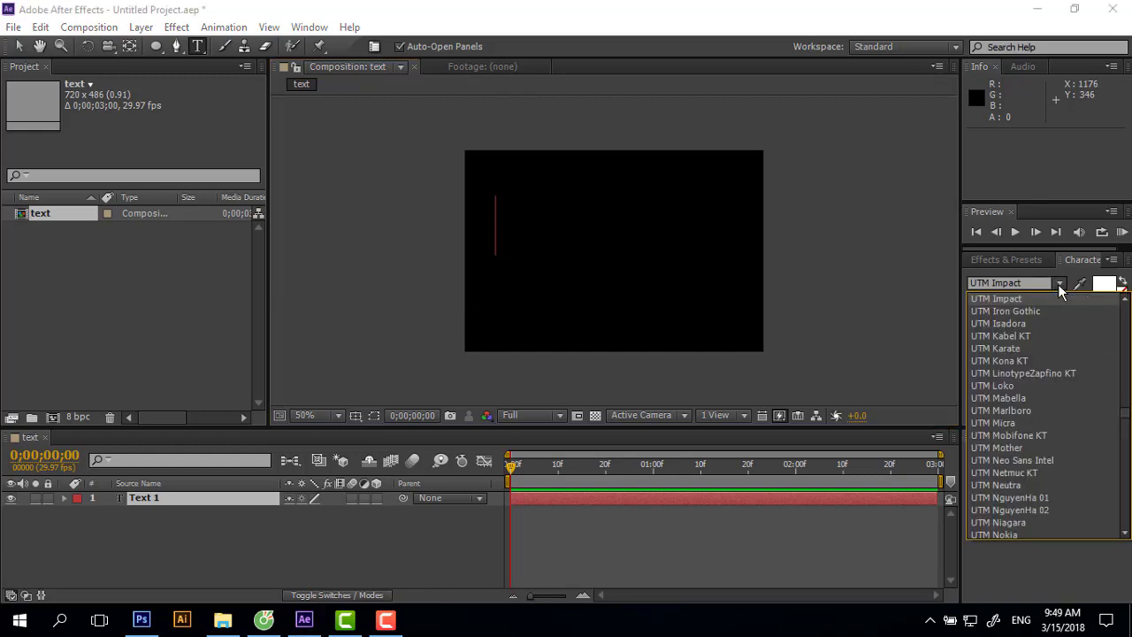
scroll(1029, 350, "up", 1)
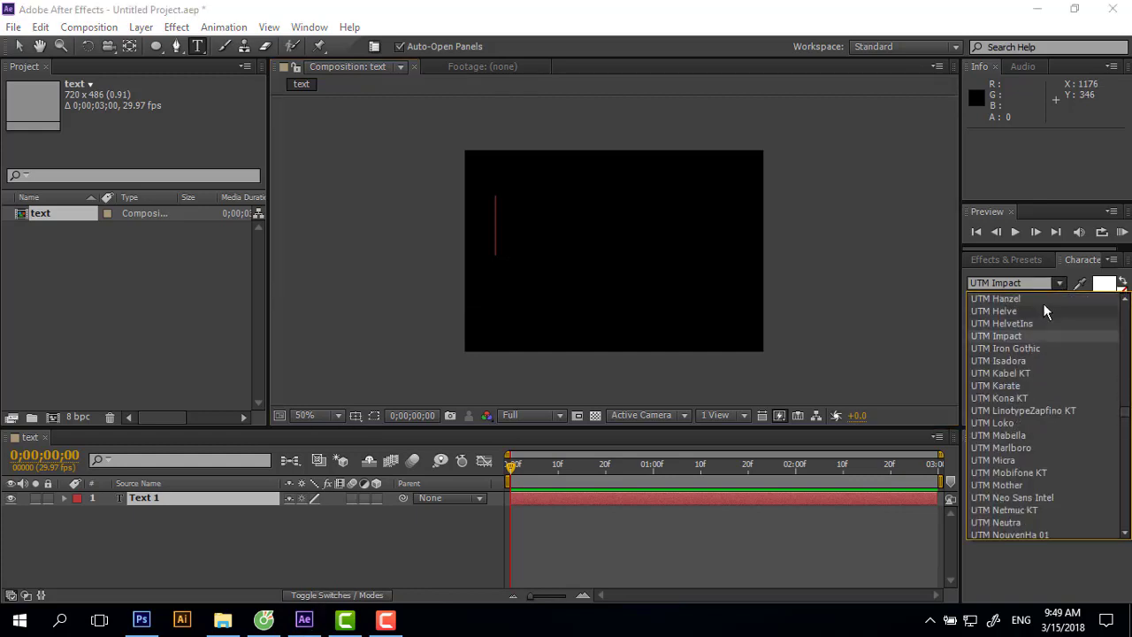
left_click(1060, 263)
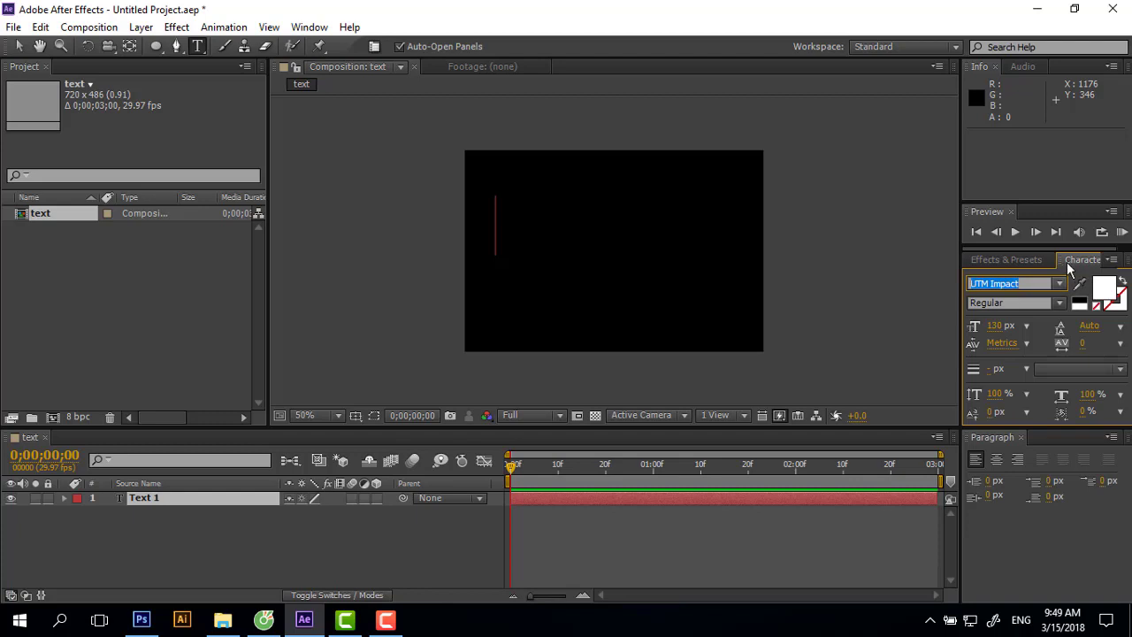
left_click(1060, 284)
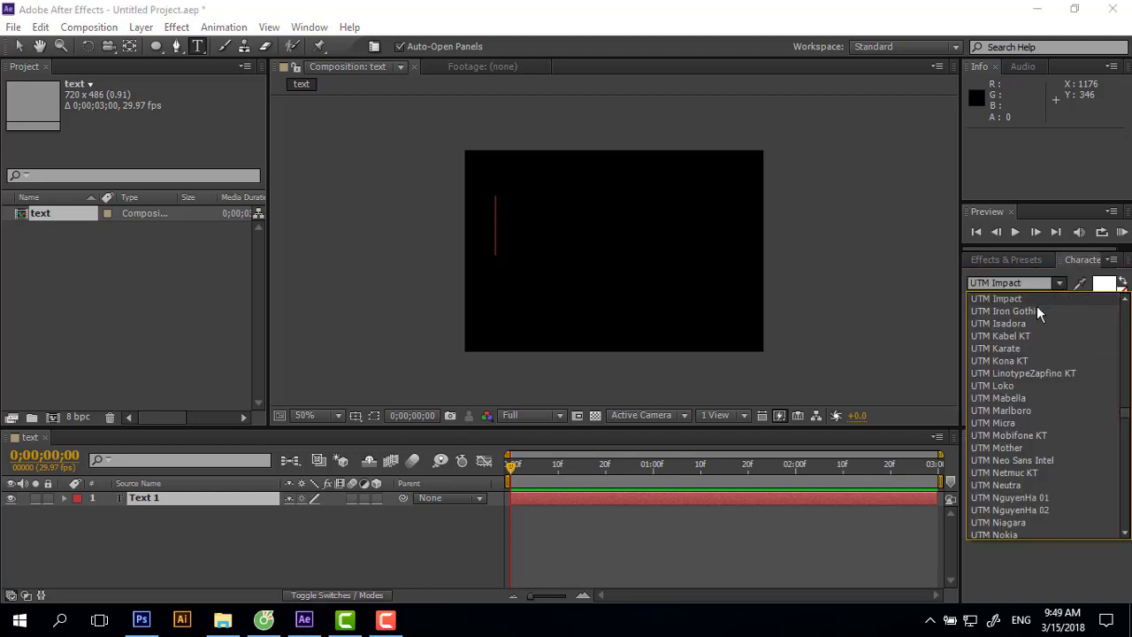
scroll(1026, 319, "up", 1)
left_click(1021, 323)
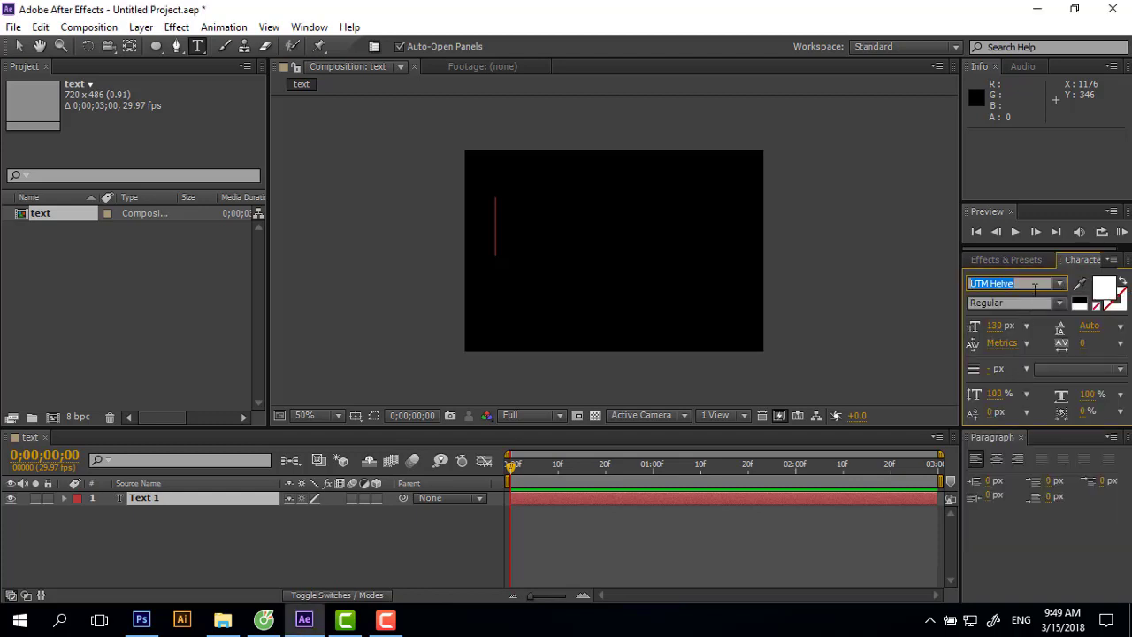
left_click(1059, 303)
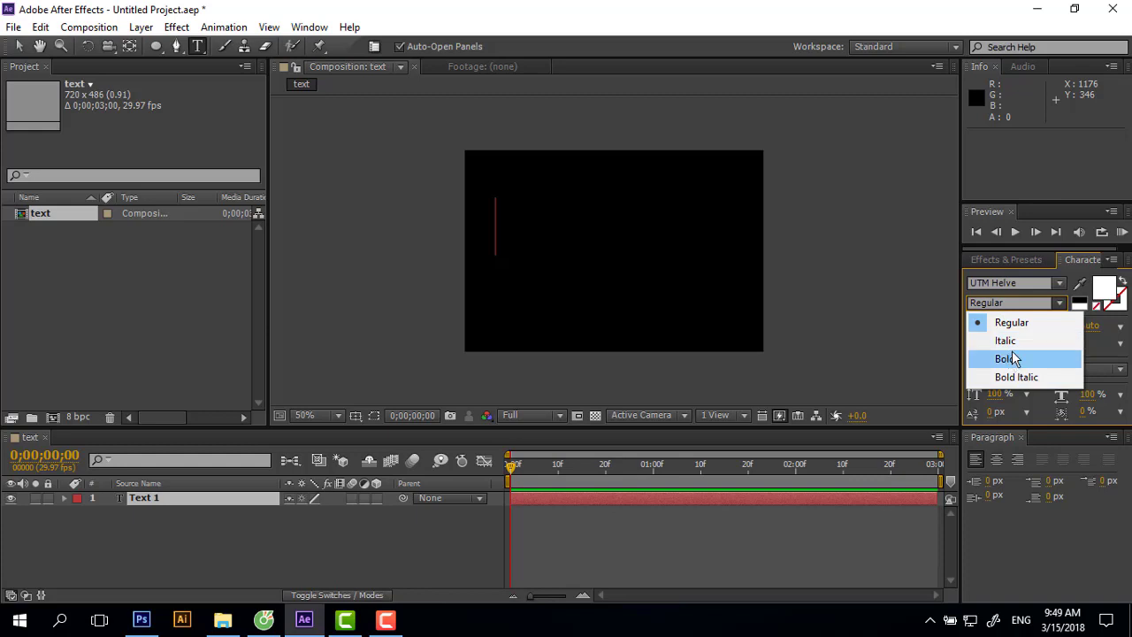
left_click(1013, 303)
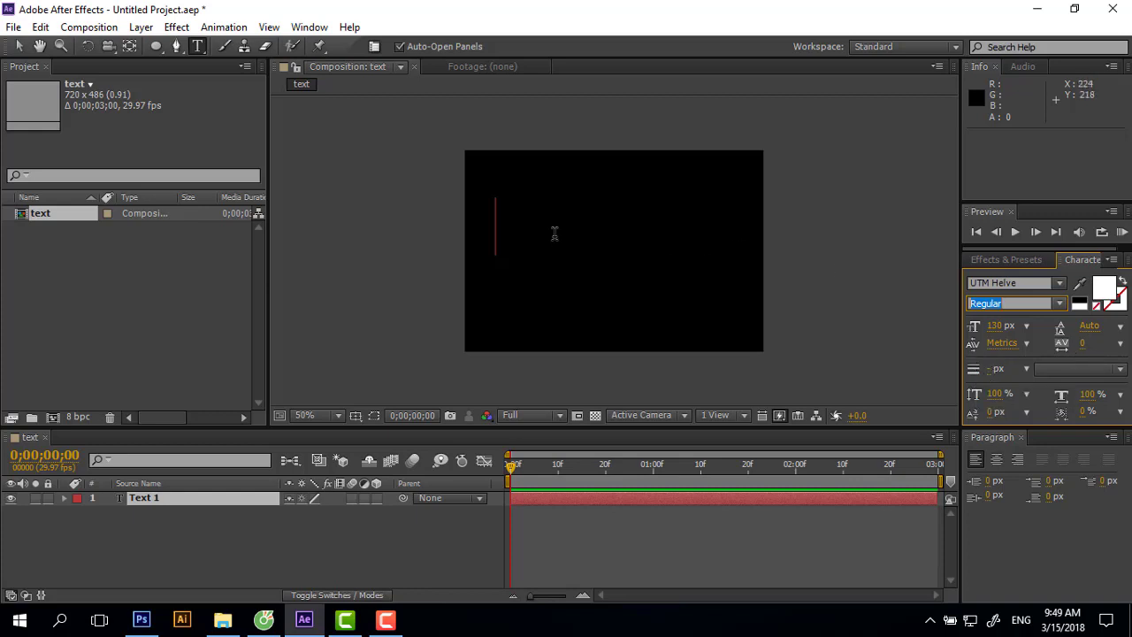
left_click(496, 225)
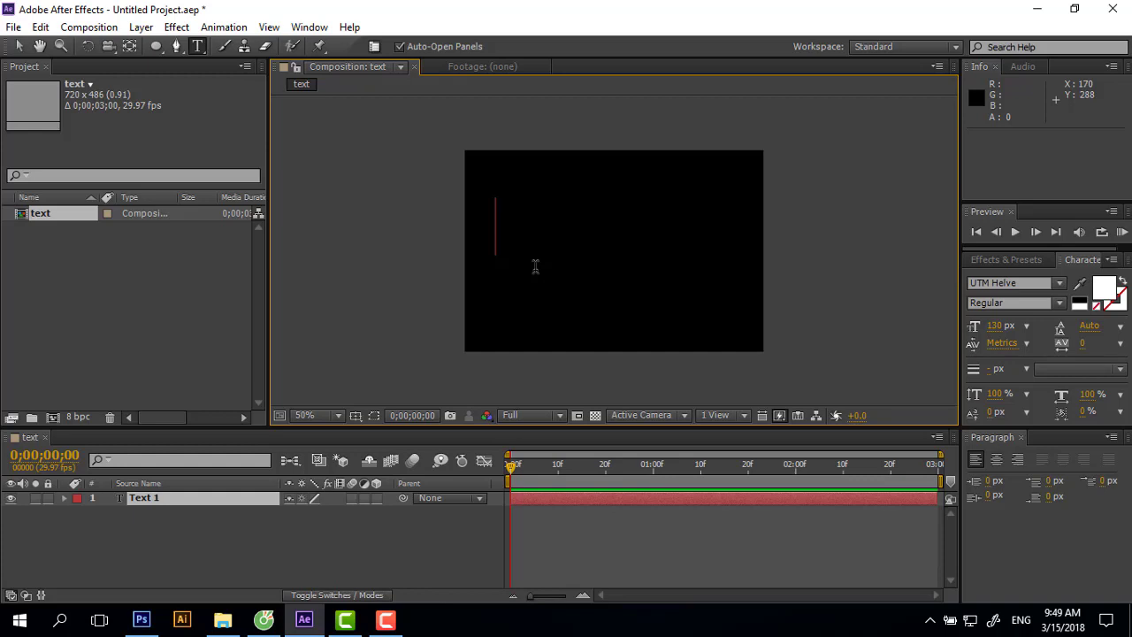
Type CHIM SÁO, leave text editing, and turn off Caps Lock so the preview refreshes.
type("CHIM ")
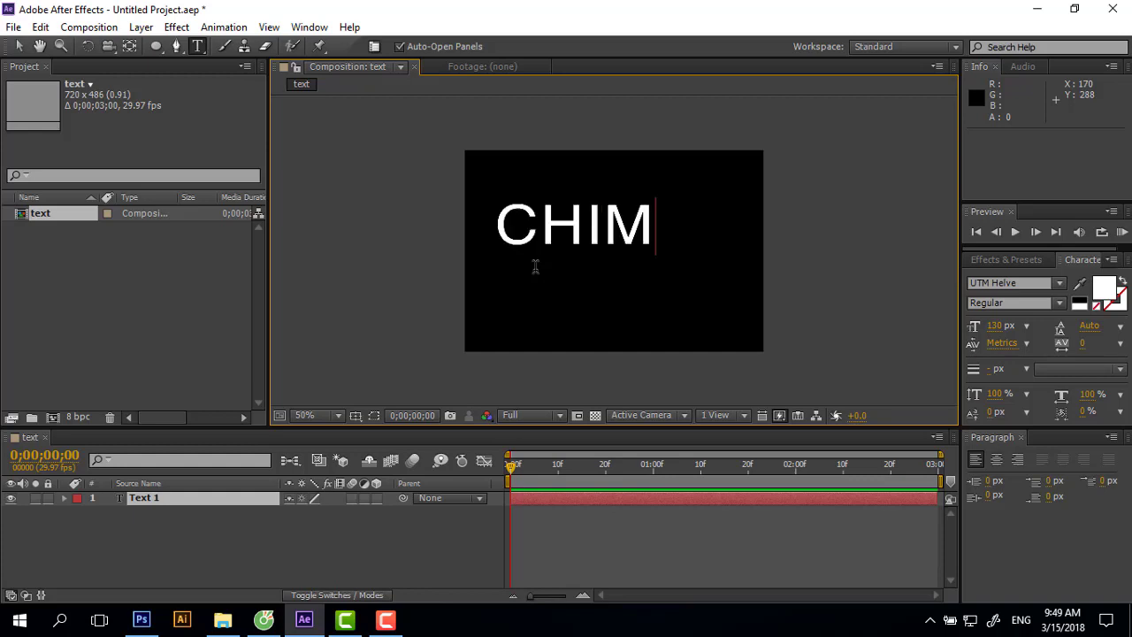
type("SASC")
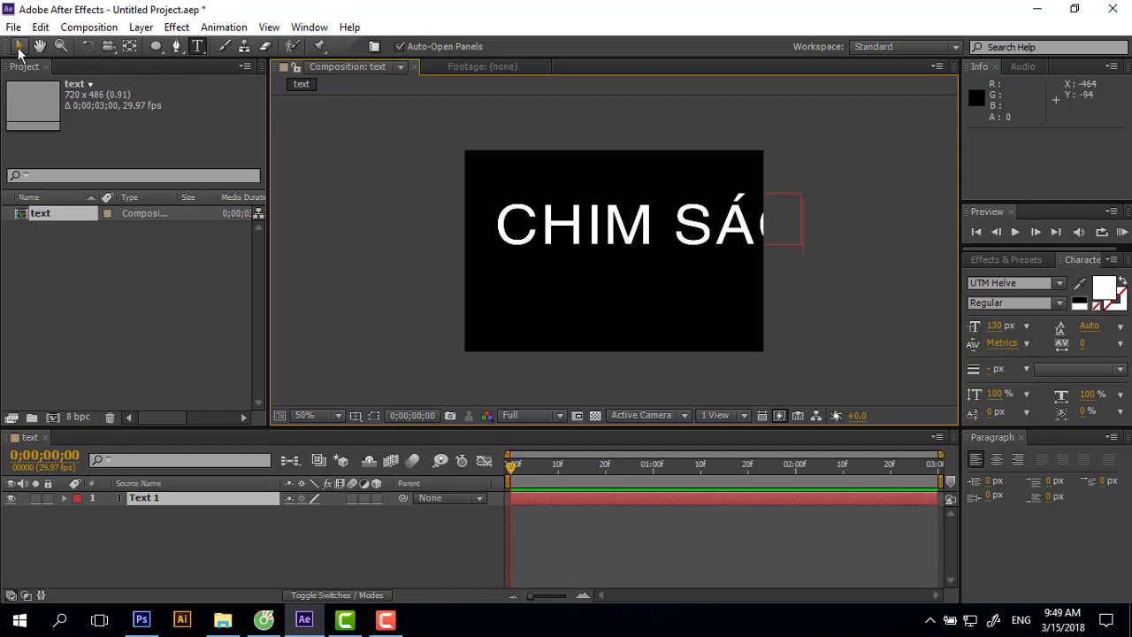
left_click(18, 48)
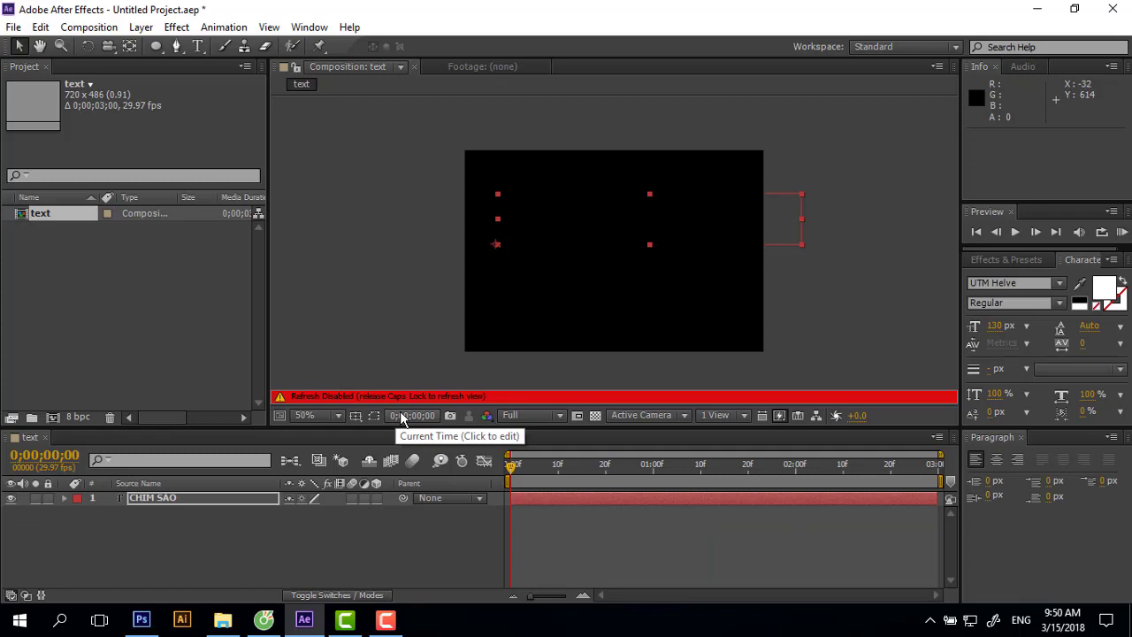
key("Caps_Lock")
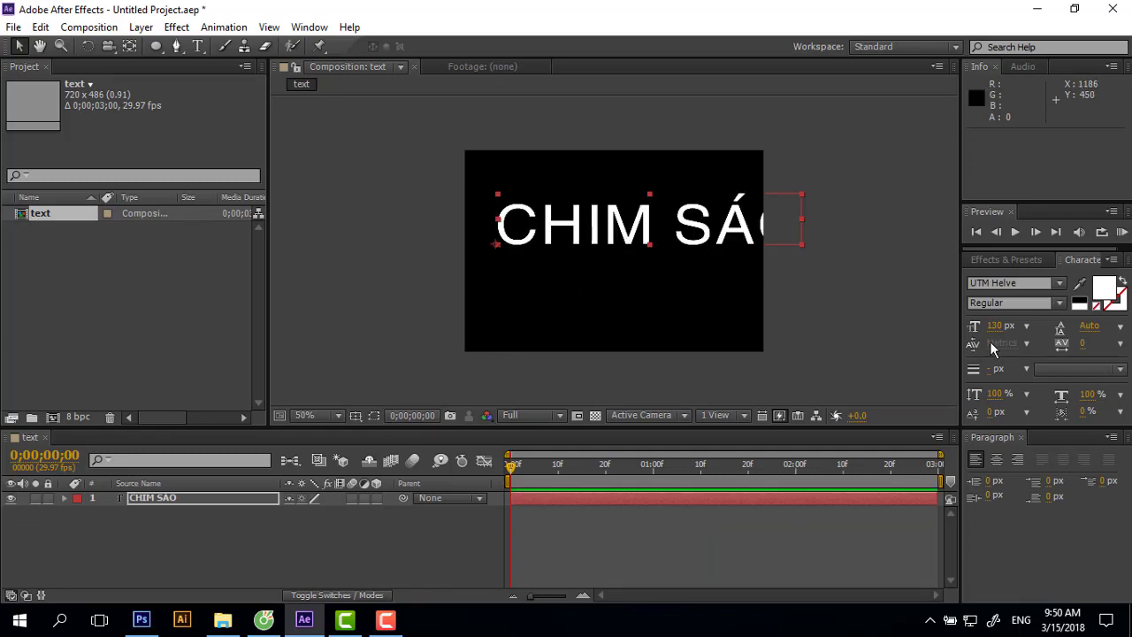
Shrink the text to 94 px and move it down toward the frame centre.
left_click_drag(992, 336, 969, 341)
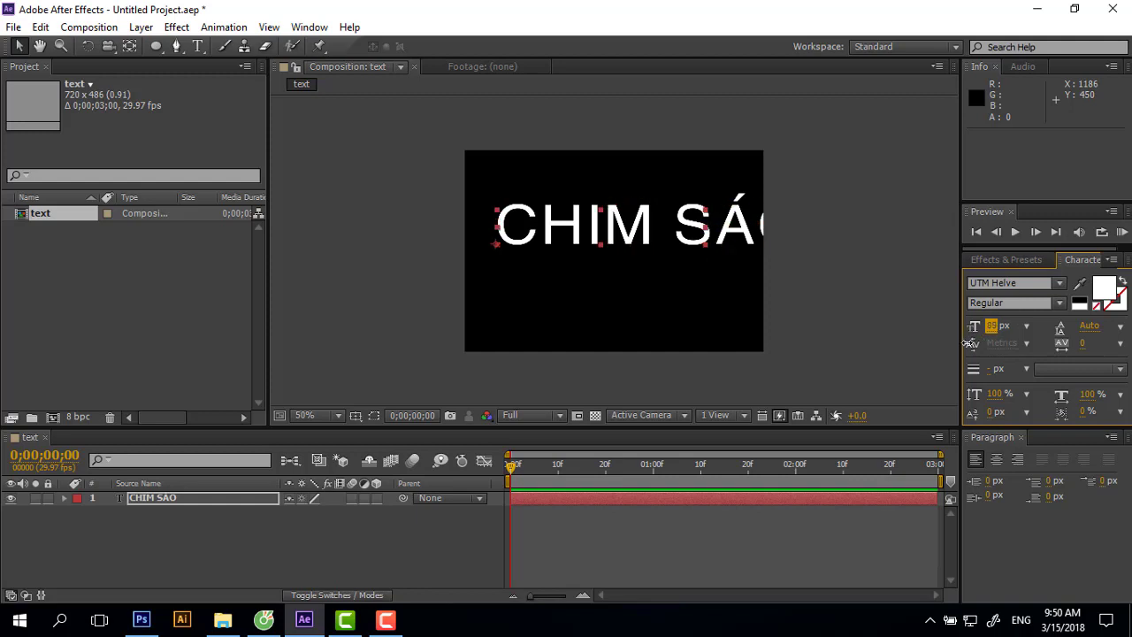
left_click_drag(990, 329, 1008, 334)
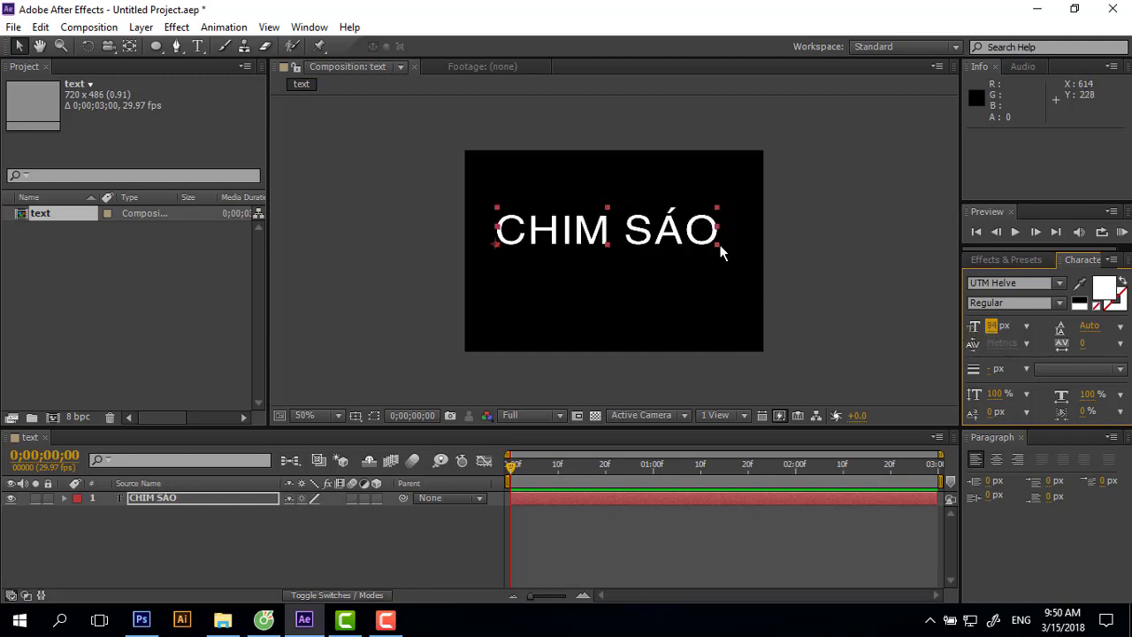
left_click_drag(718, 243, 723, 248)
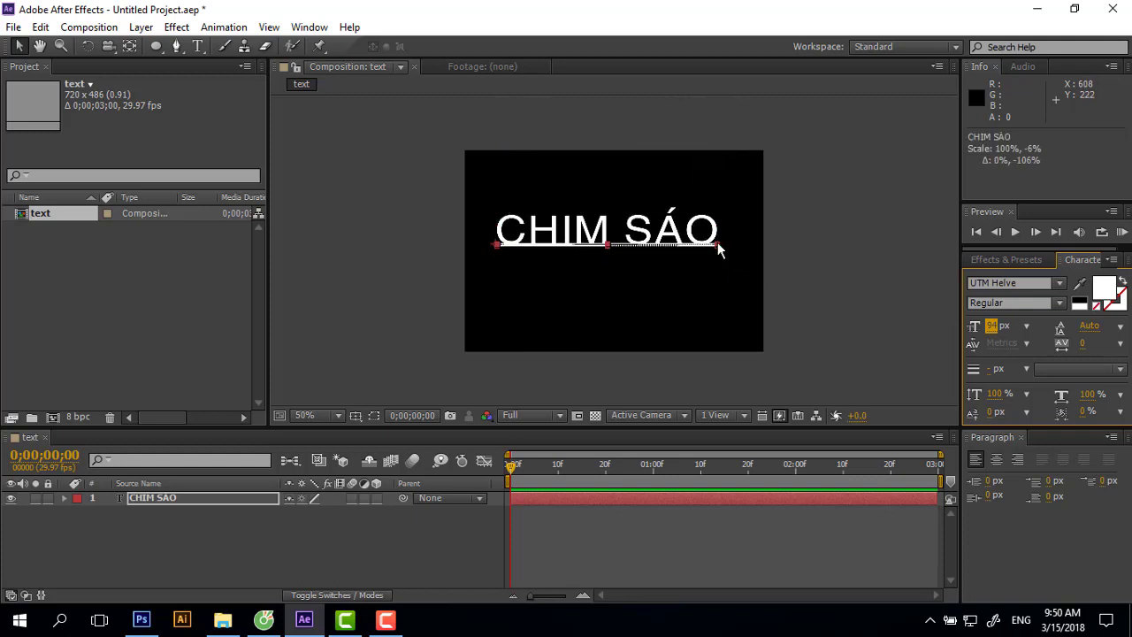
key("ctrl+z")
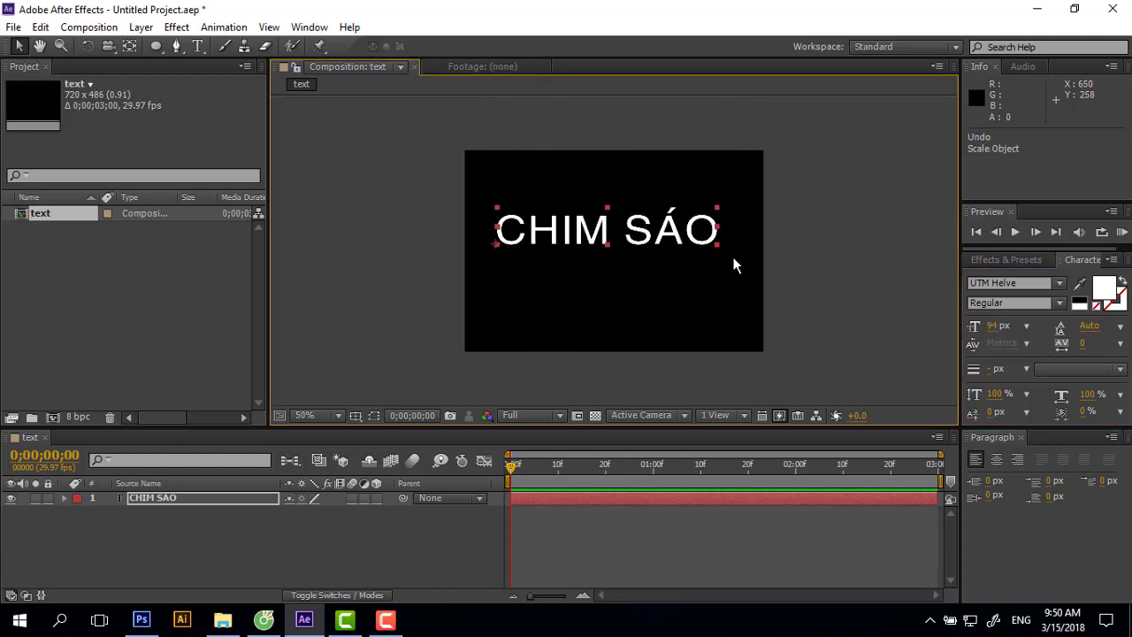
left_click_drag(602, 235, 613, 262)
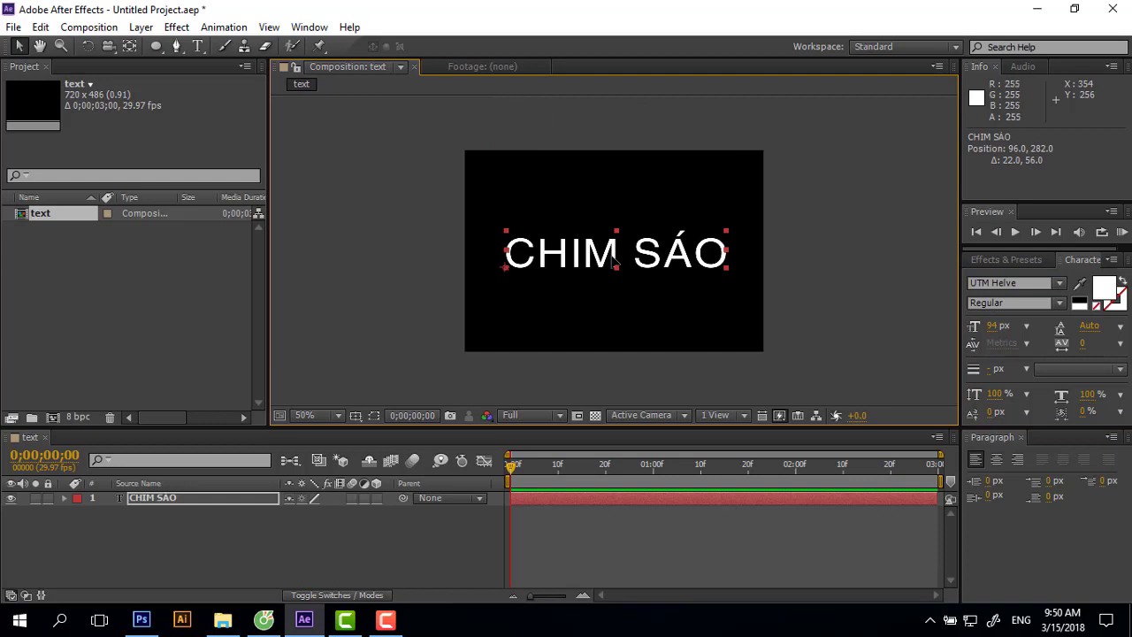
Set letter tracking to 2 and nudge the text into the centre.
left_click(1076, 345)
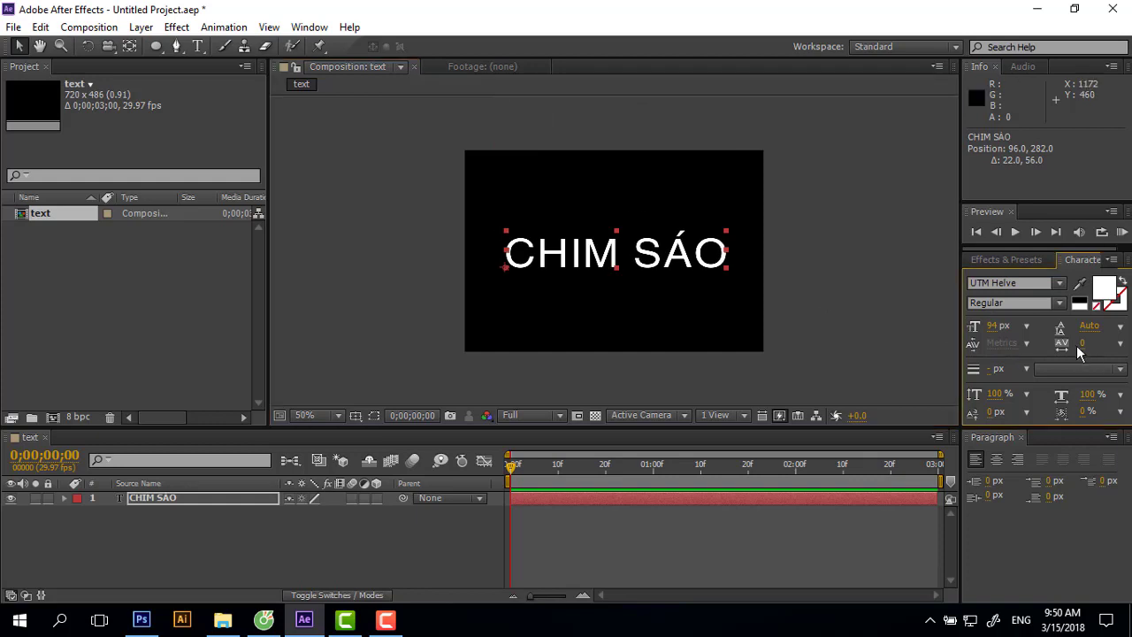
left_click_drag(1086, 348, 1064, 356)
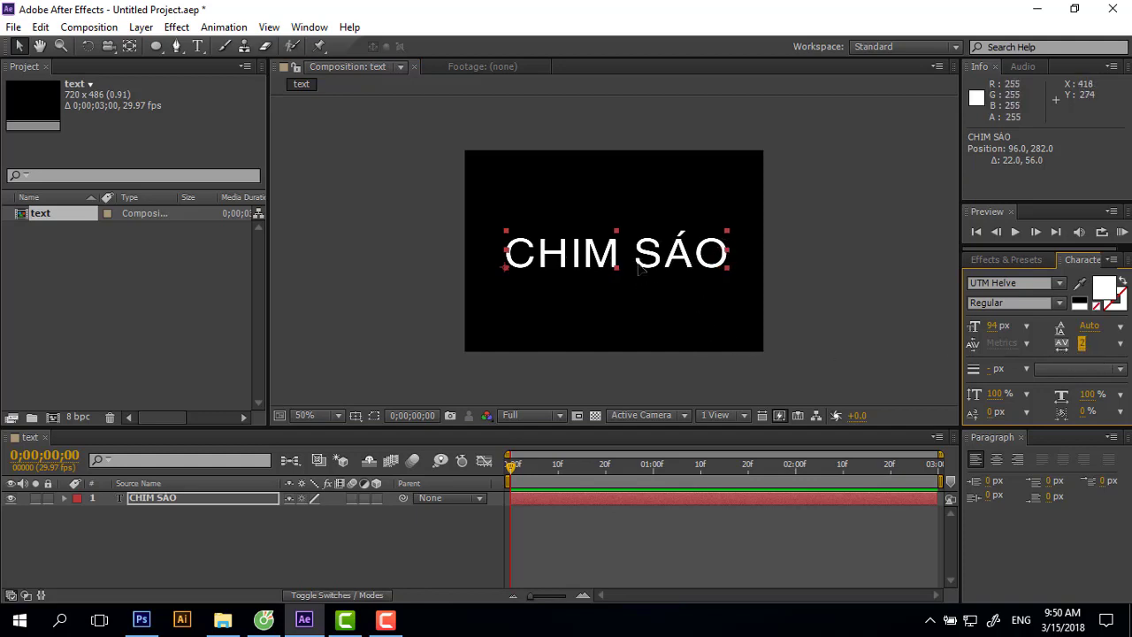
left_click_drag(644, 269, 642, 270)
left_click(977, 370)
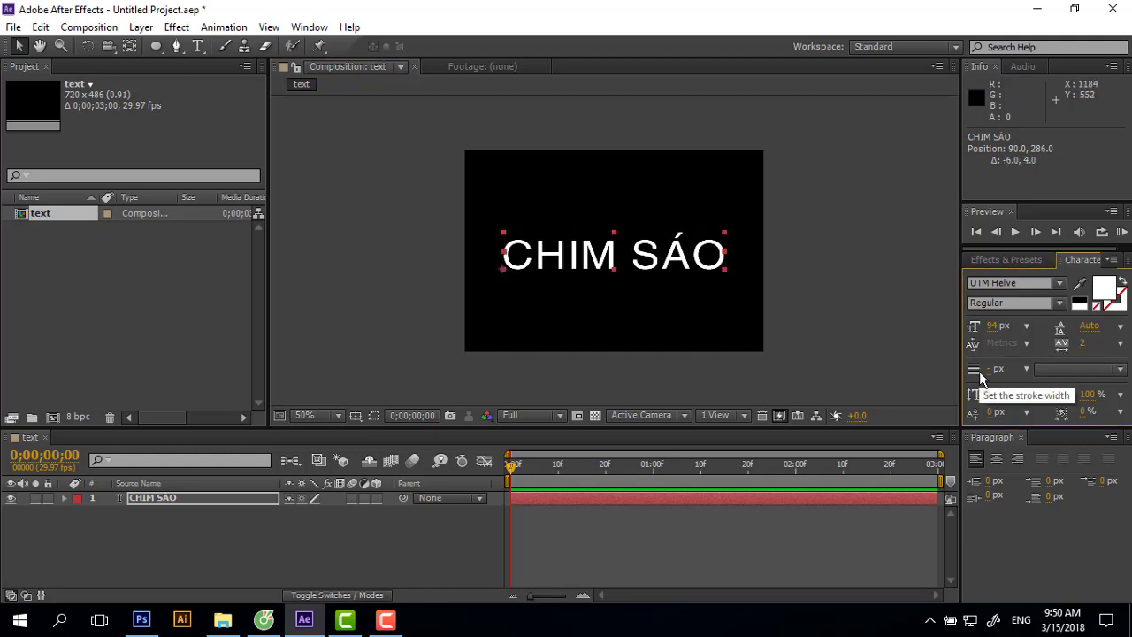
left_click_drag(986, 371, 1011, 374)
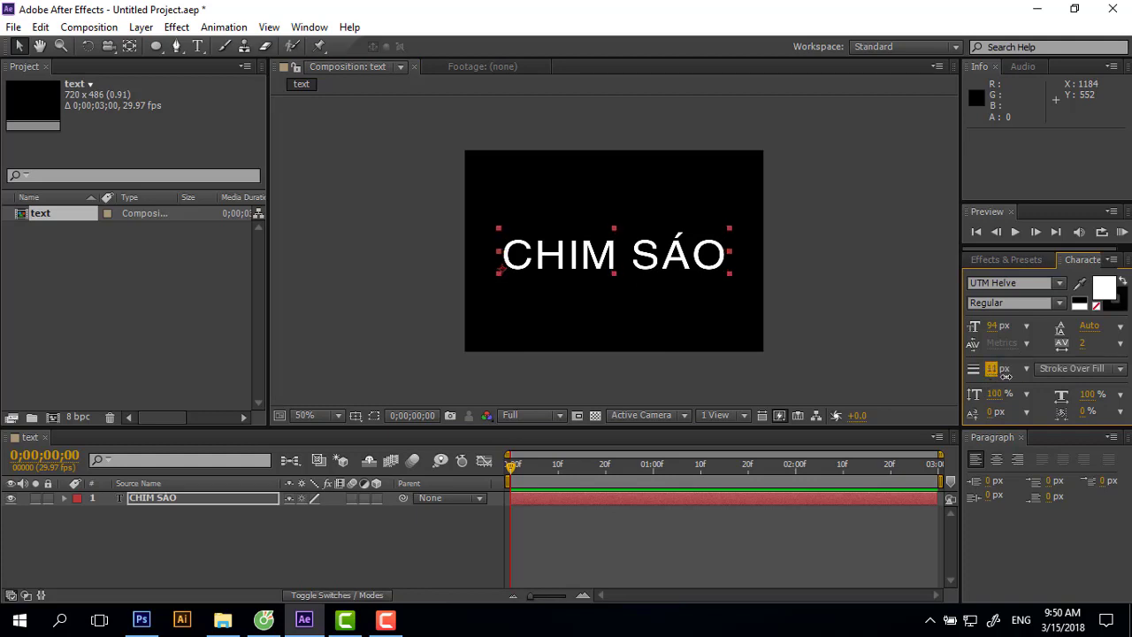
left_click(654, 253)
key("ctrl+z")
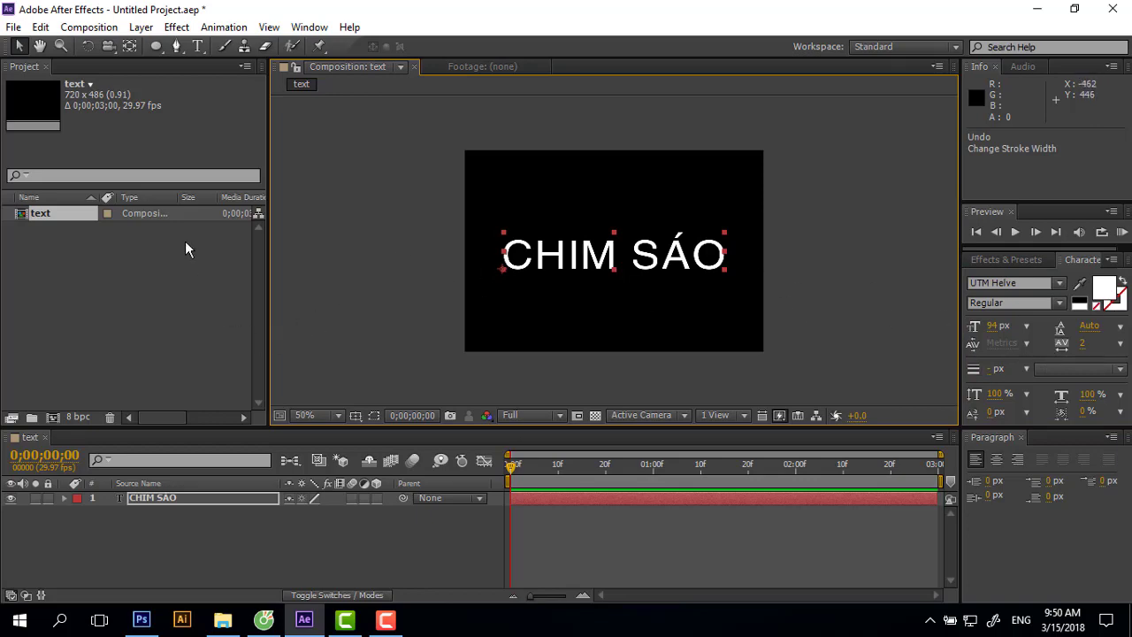
left_click(131, 500)
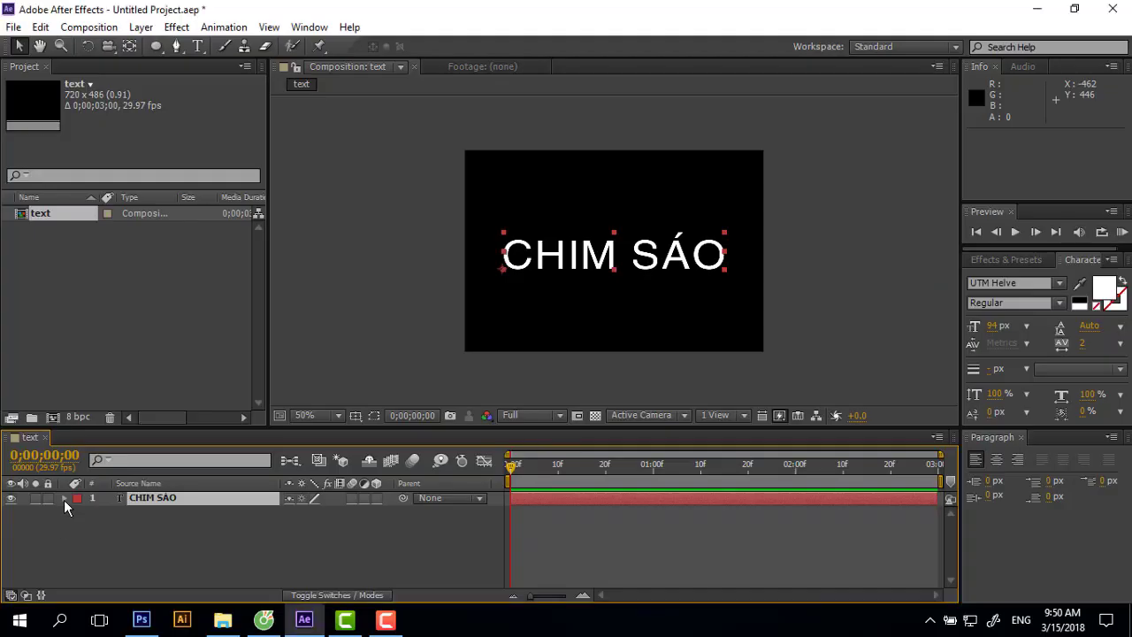
Expand the layer's Text group and set a Source Text keyframe at 0;00;00;00.
left_click(63, 498)
left_click(95, 518)
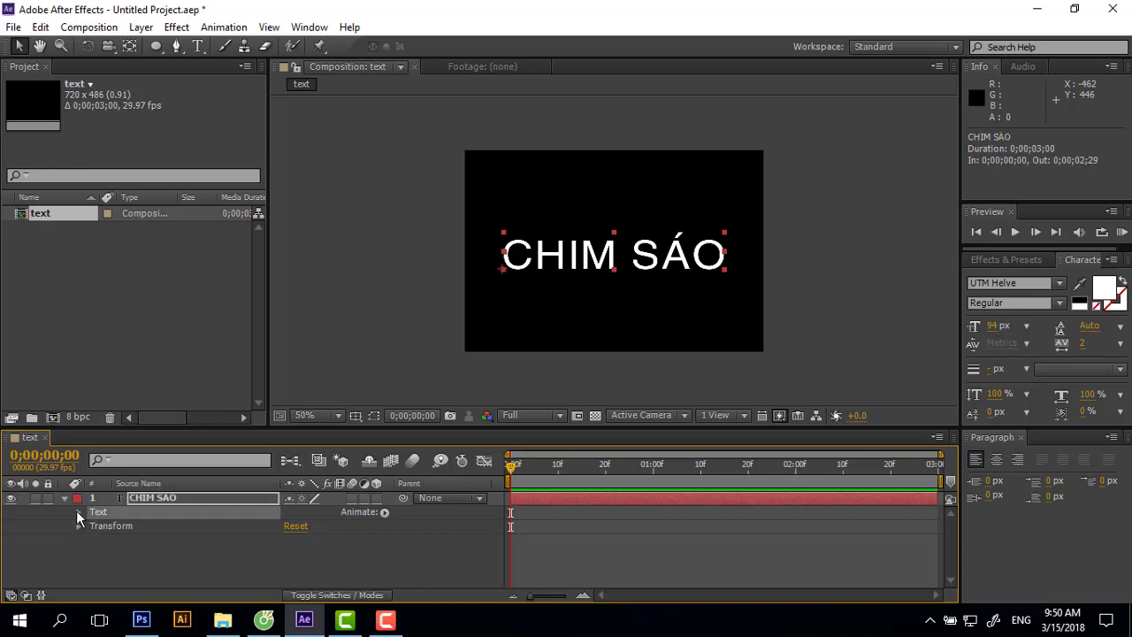
left_click(78, 512)
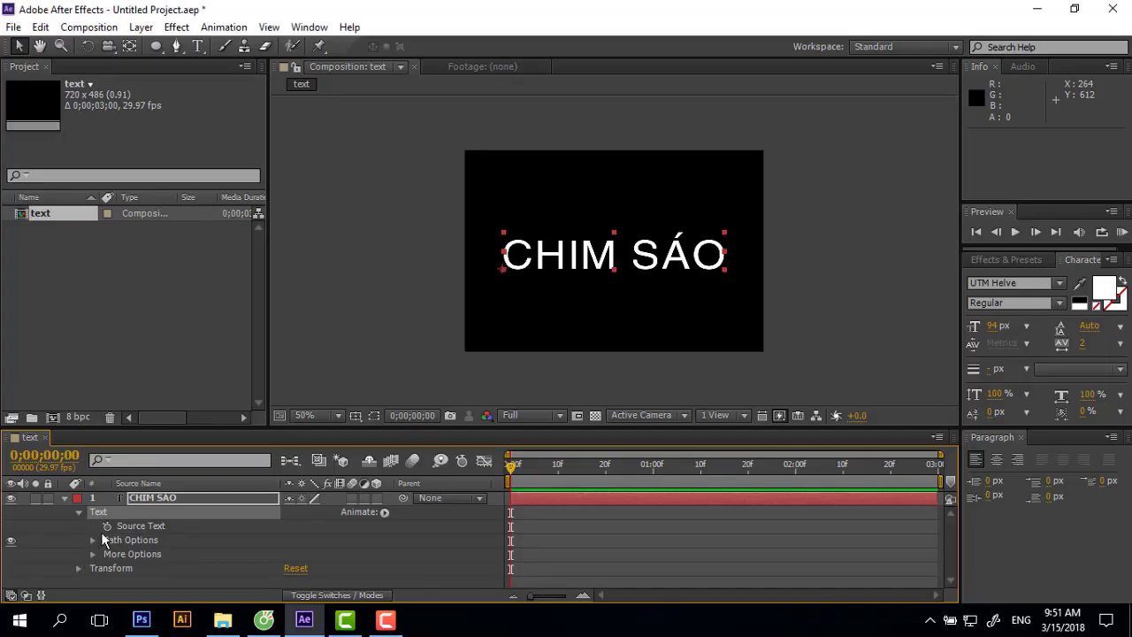
left_click(107, 525)
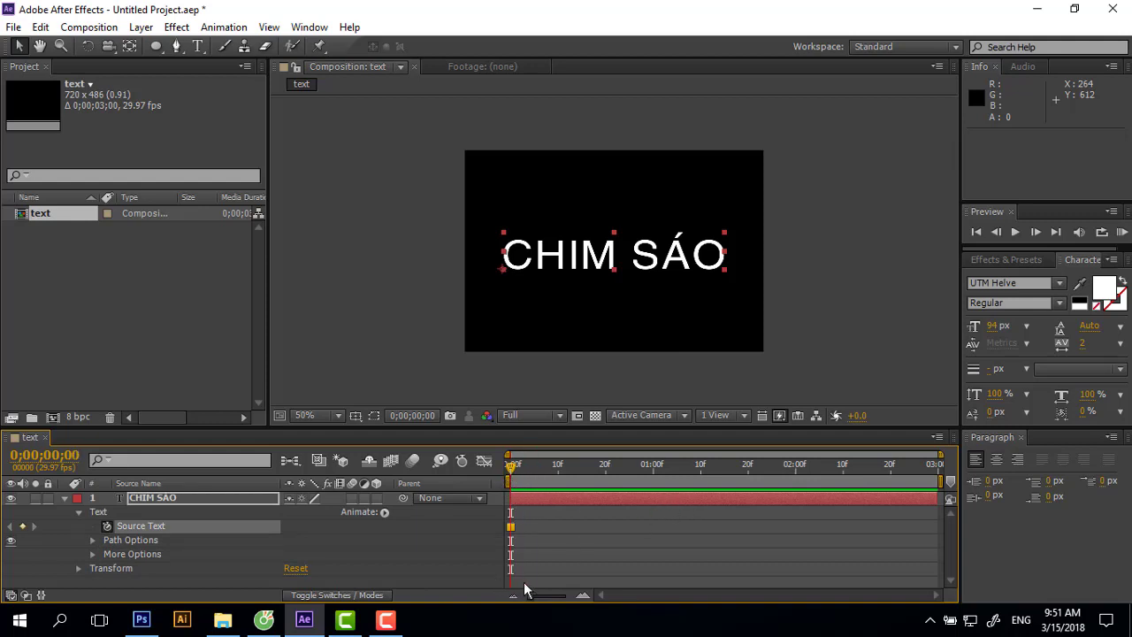
left_click_drag(529, 594, 474, 598)
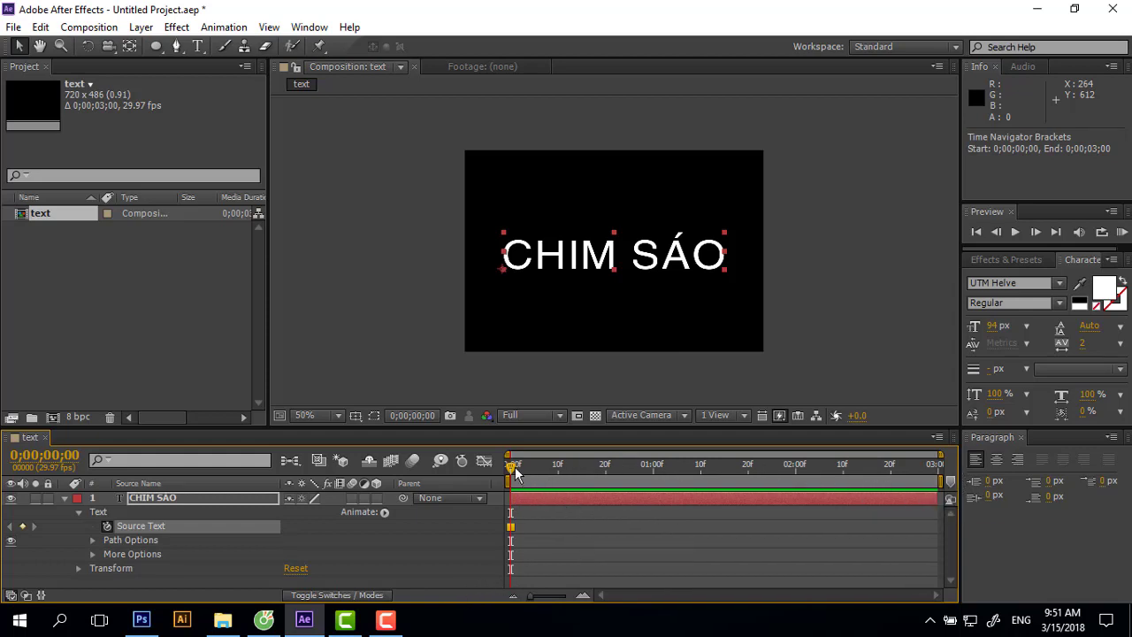
left_click_drag(514, 477, 656, 484)
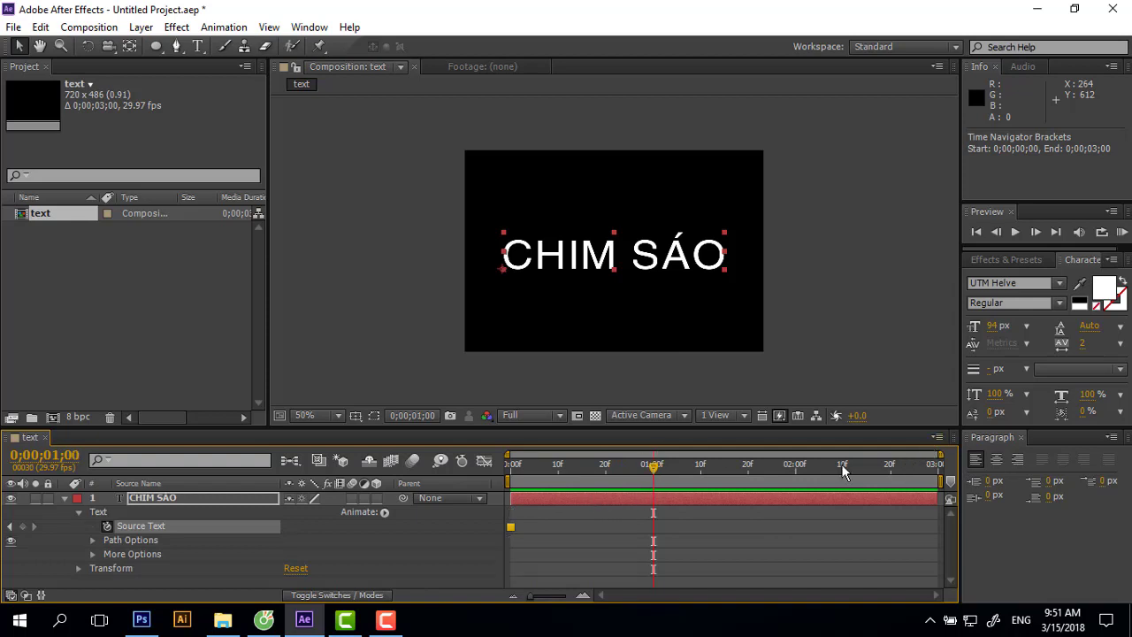
left_click_drag(659, 469, 511, 468)
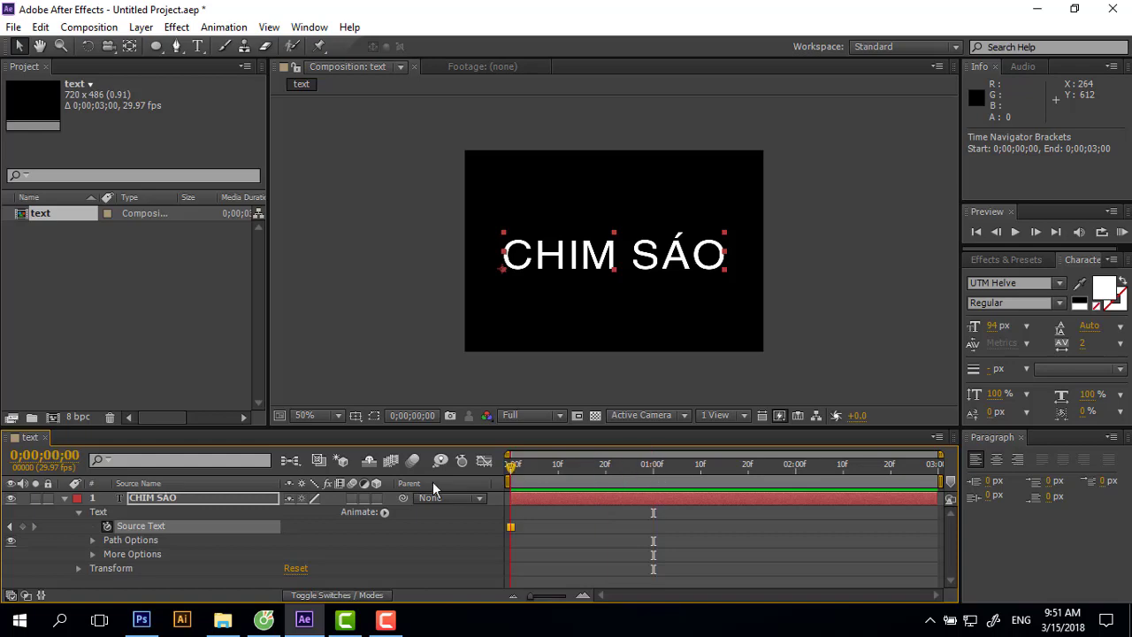
Confirm the composition duration of 0;00;03;00 in Composition Settings.
left_click(937, 437)
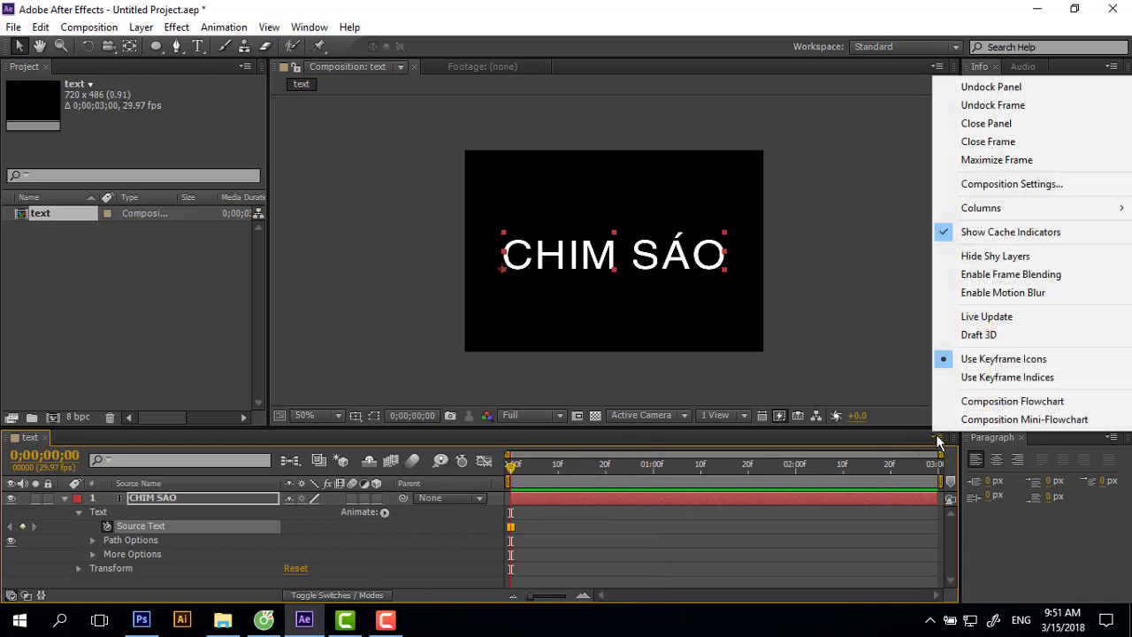
left_click(1029, 186)
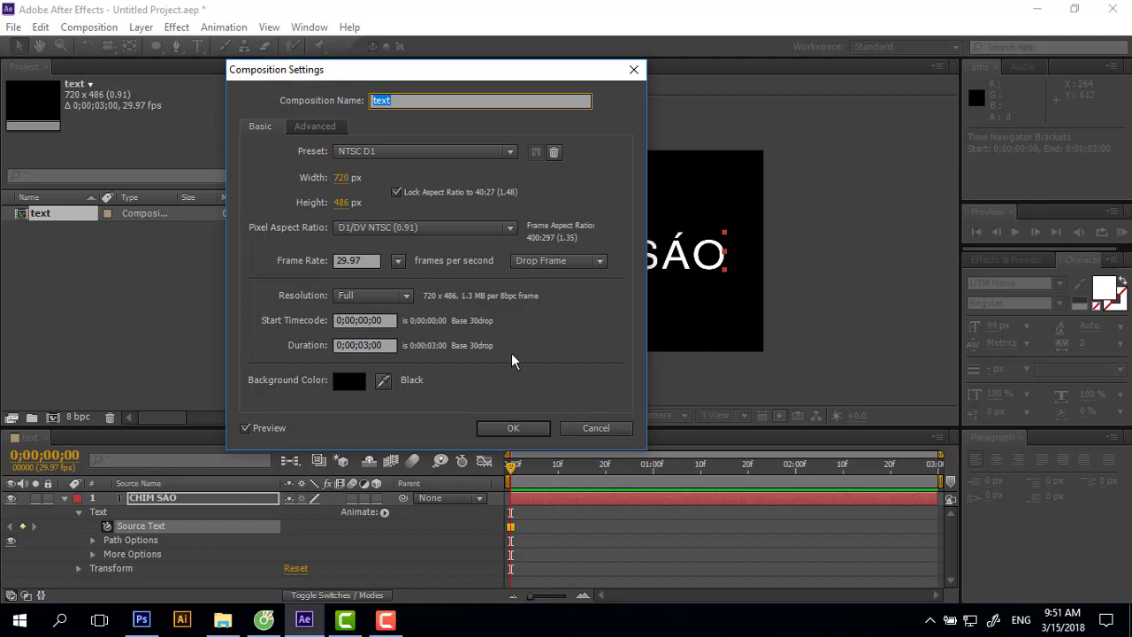
left_click(389, 345)
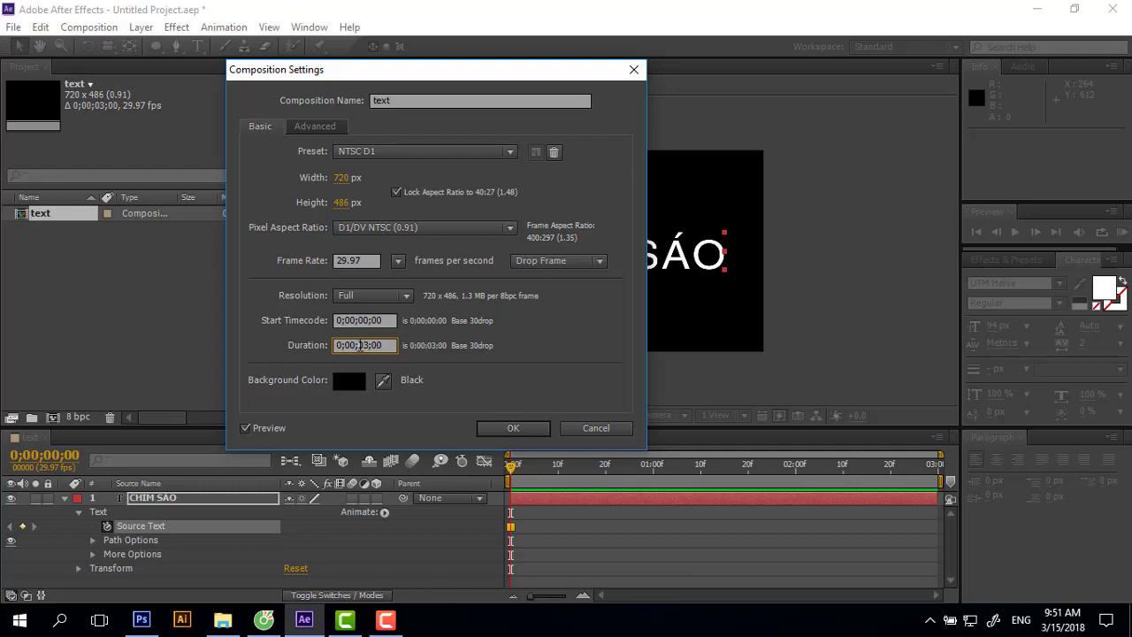
left_click(517, 431)
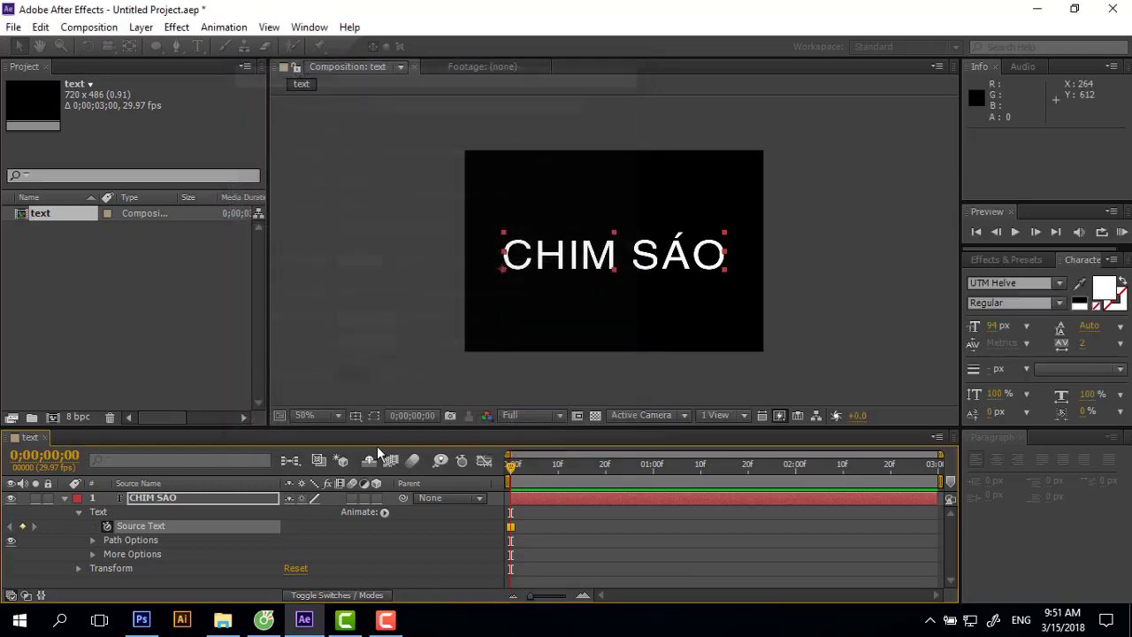
Move the current time to 0;00;01;00.
left_click(48, 455)
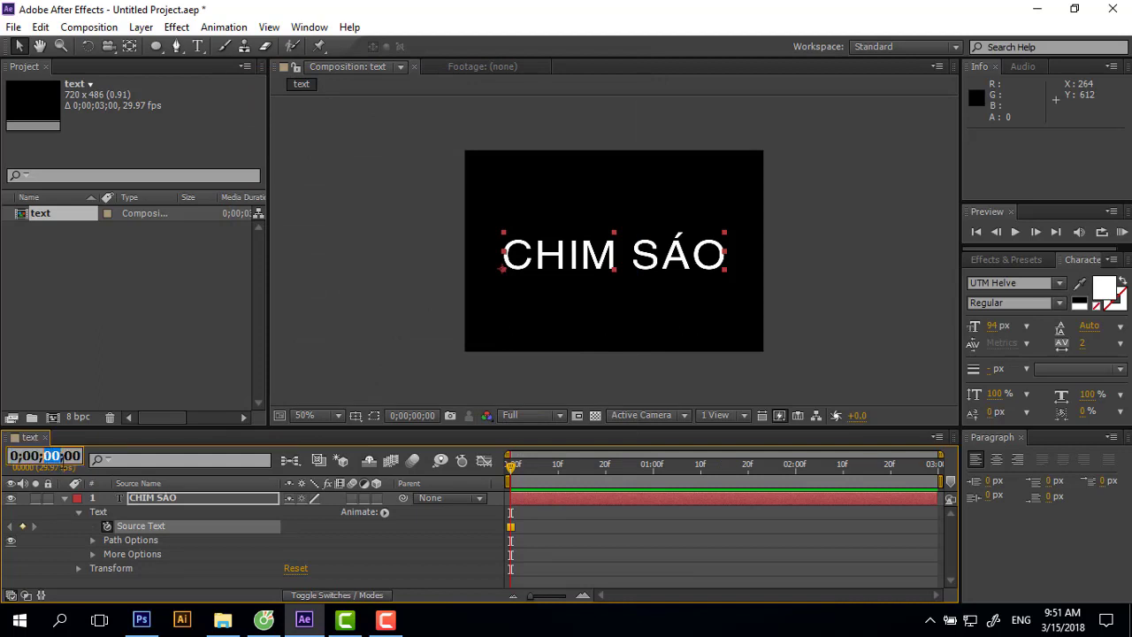
type("1")
key("Return")
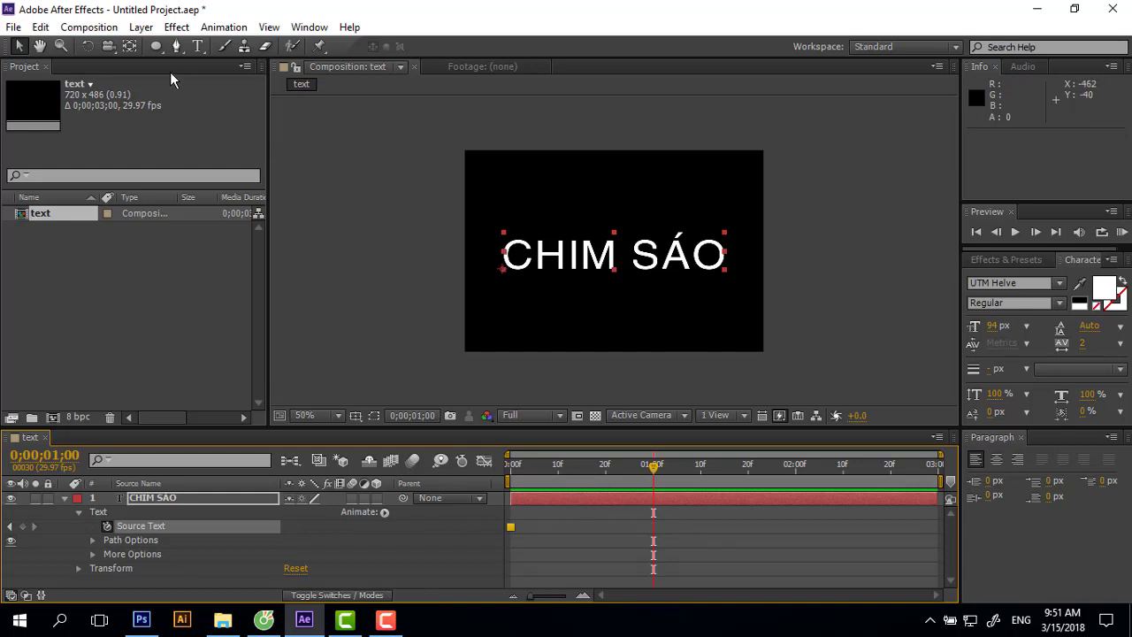
Replace CHIM SÁO with SÁO and drag it right to centre it.
left_click(196, 46)
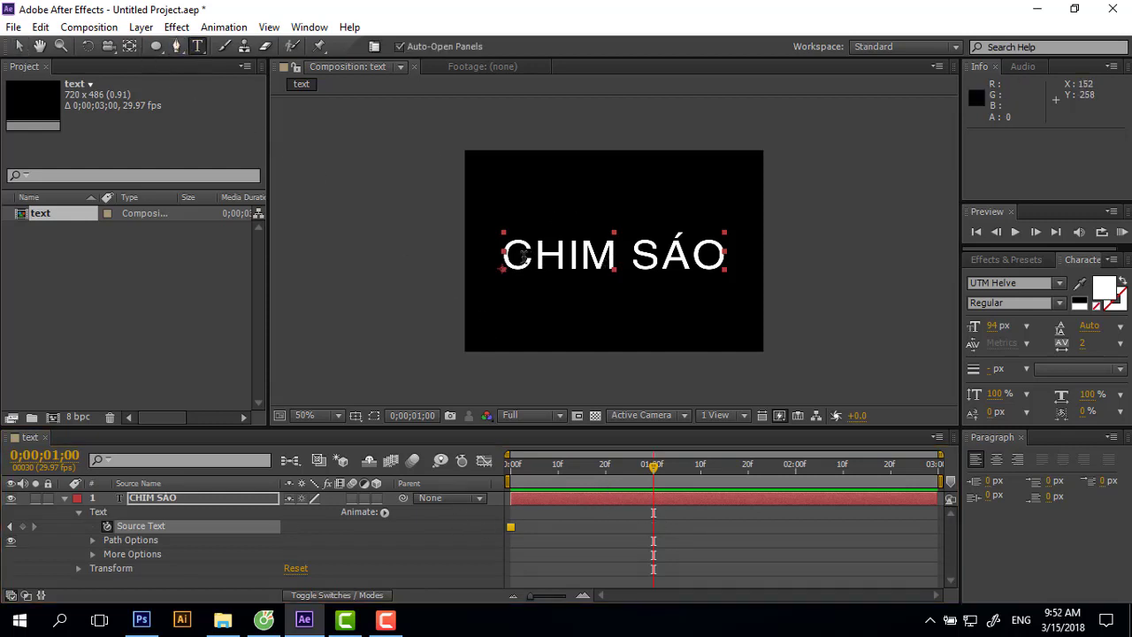
left_click_drag(502, 256, 732, 267)
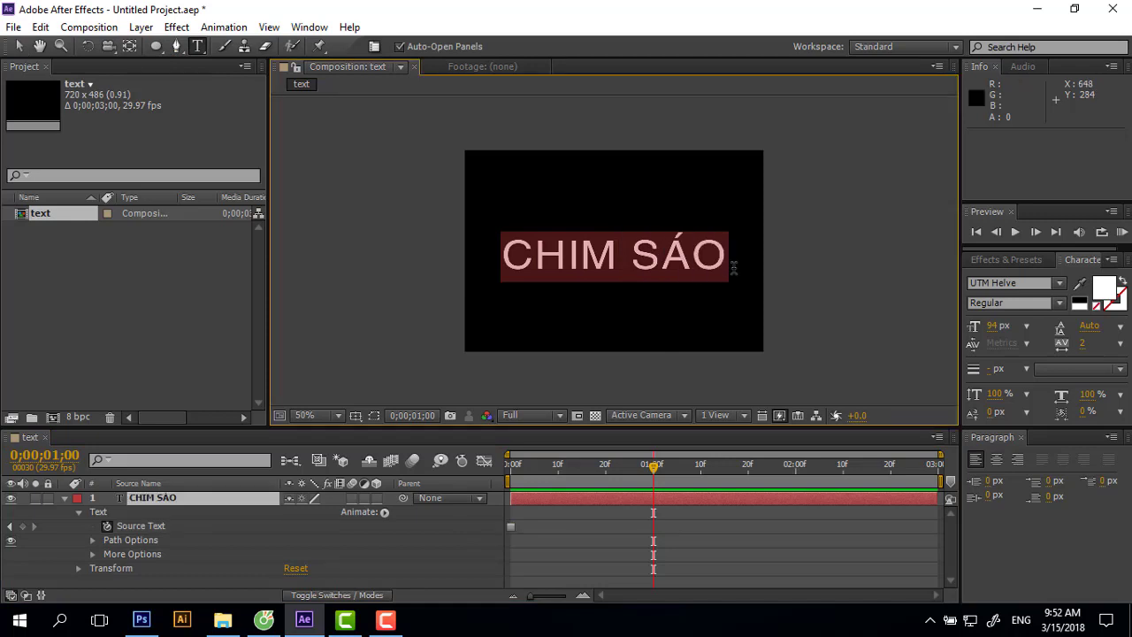
type("S")
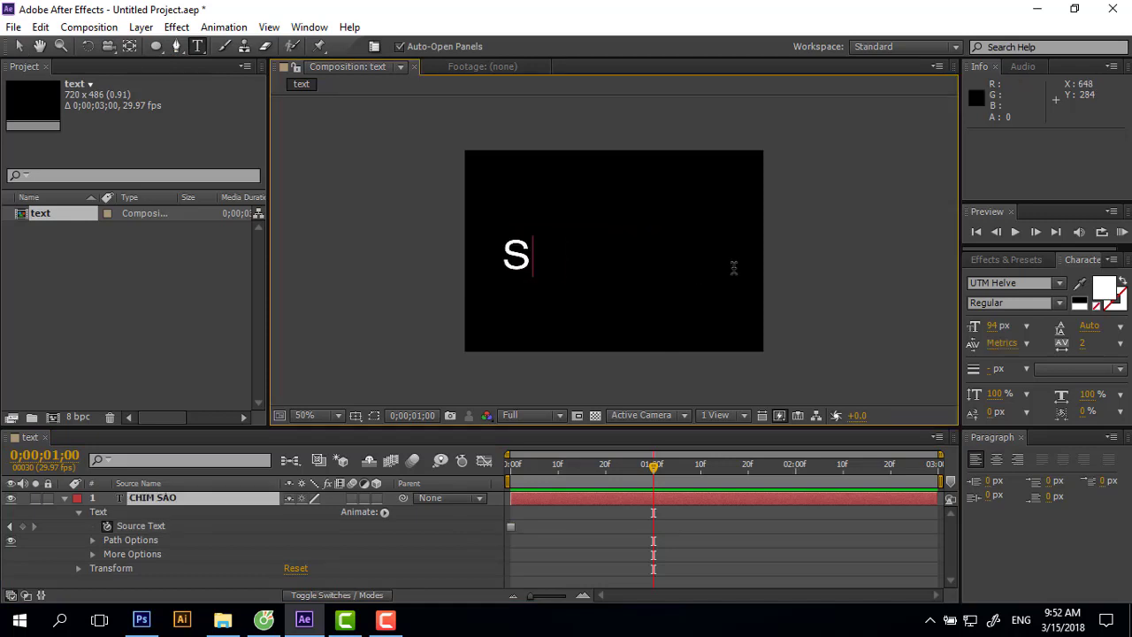
type("AOs")
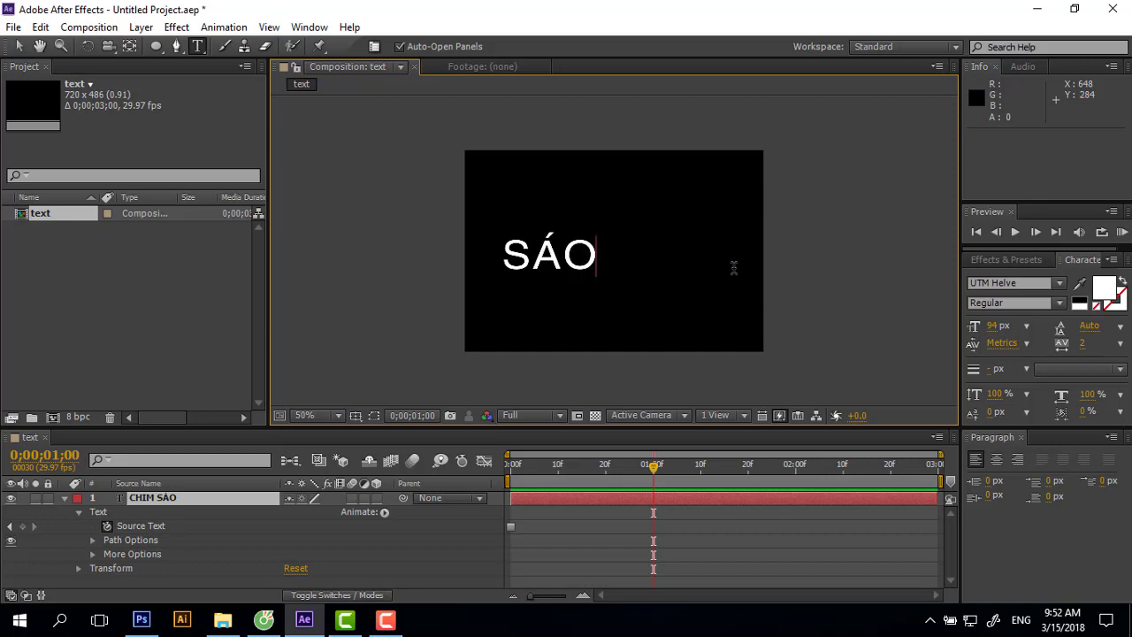
left_click(18, 46)
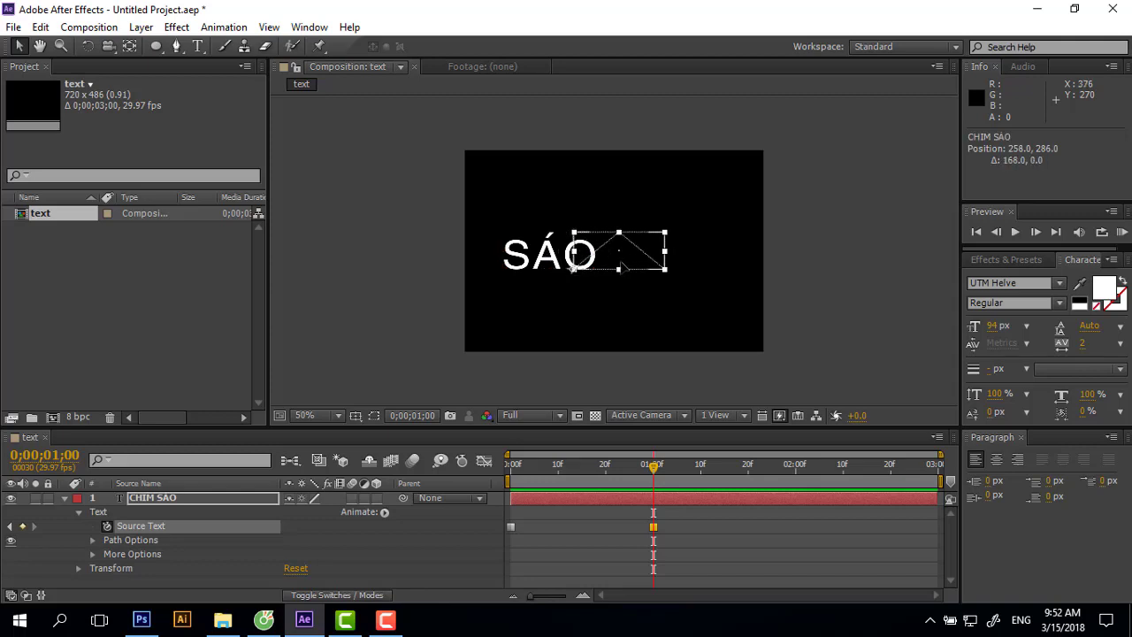
left_click_drag(551, 262, 620, 263)
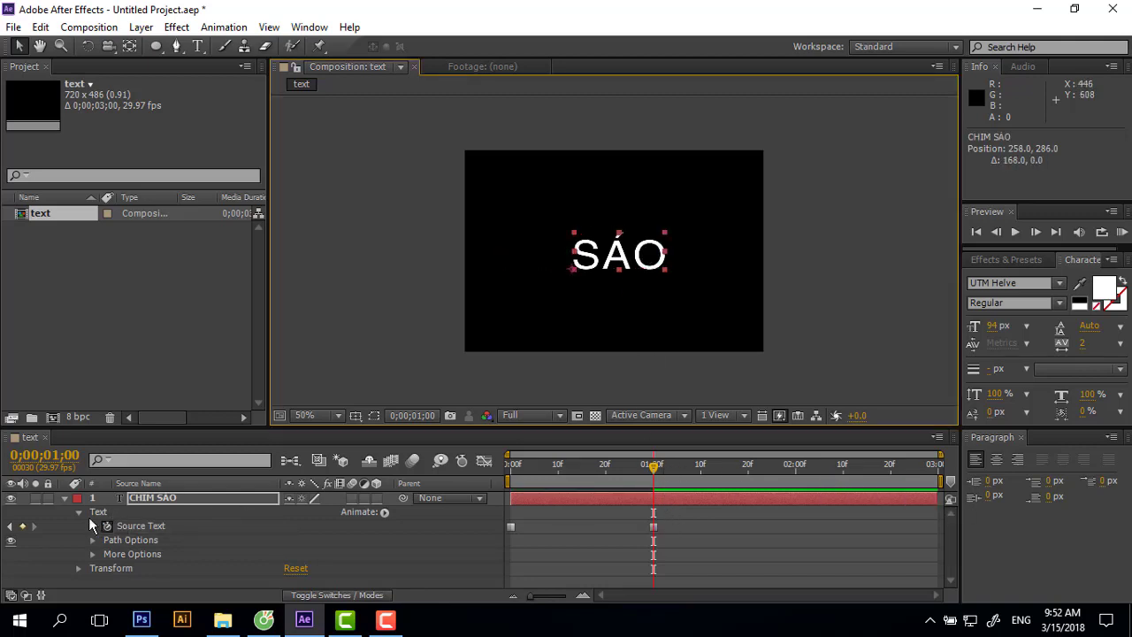
Move the current time to 0;00;02;00.
left_click(55, 456)
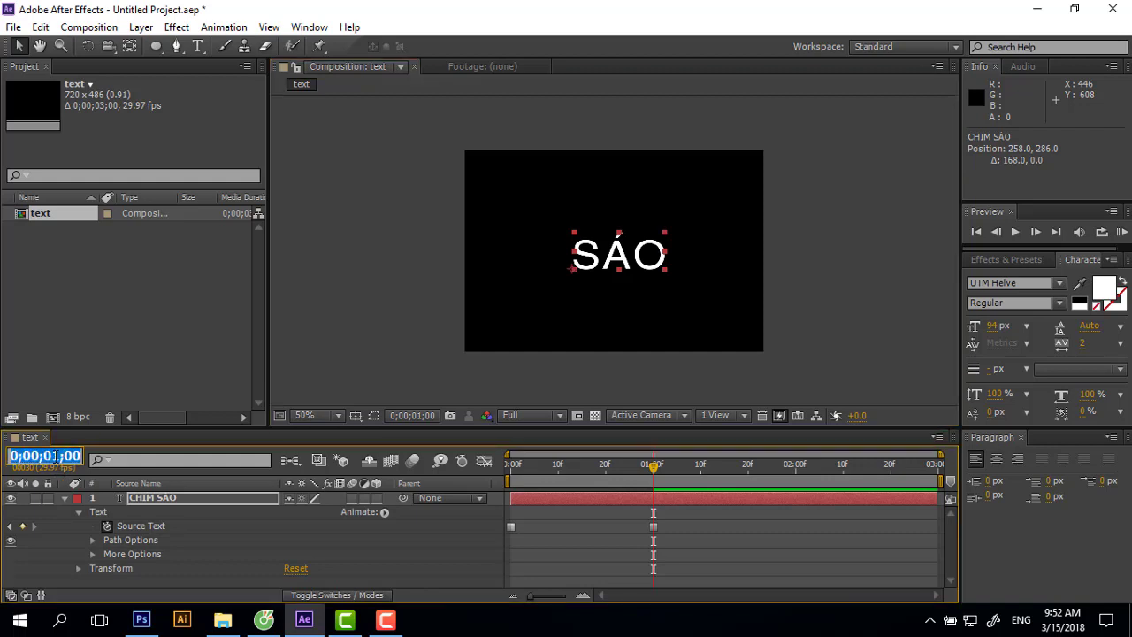
type("0;00;2;00")
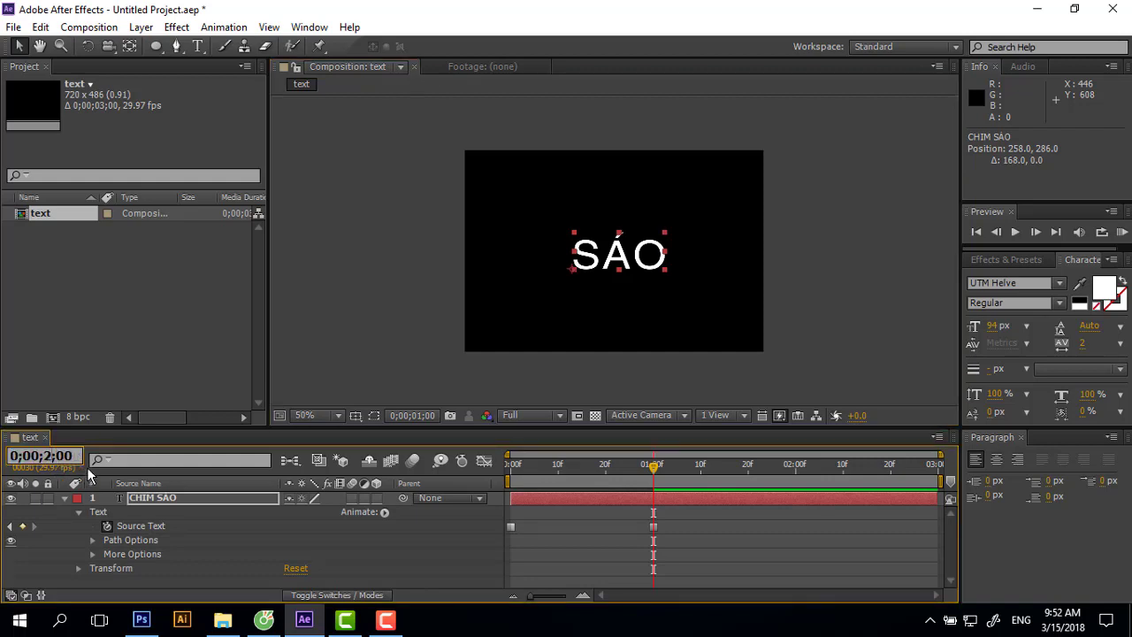
key("Return")
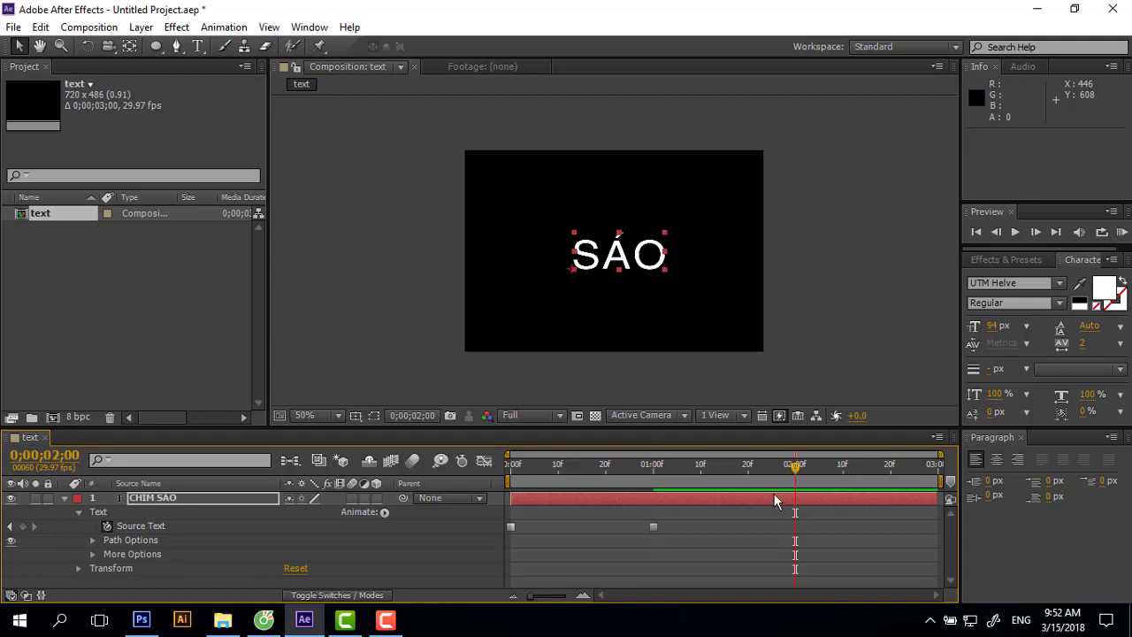
Replace the SÁO text with NGÀY at the two-second keyframe.
left_click(198, 46)
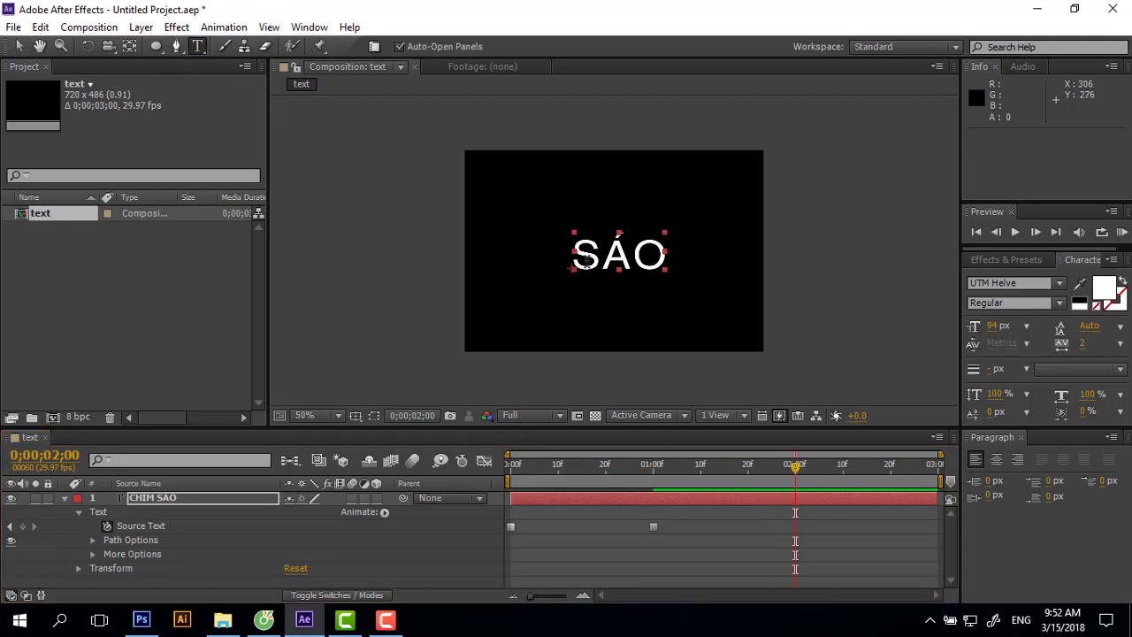
double_click(585, 259)
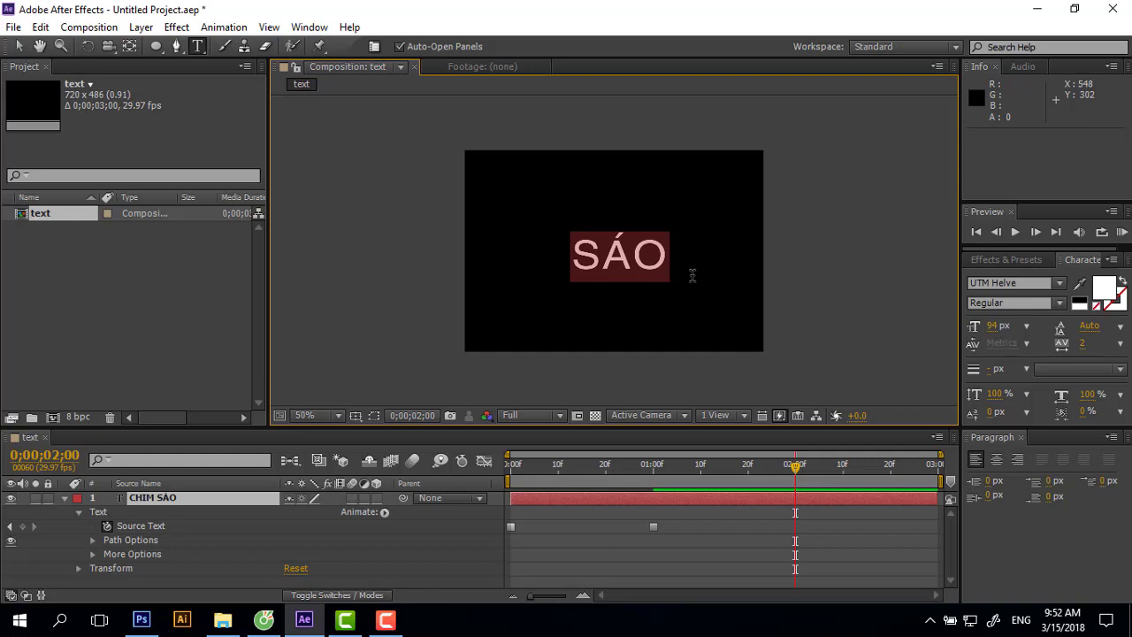
type("NGAYf")
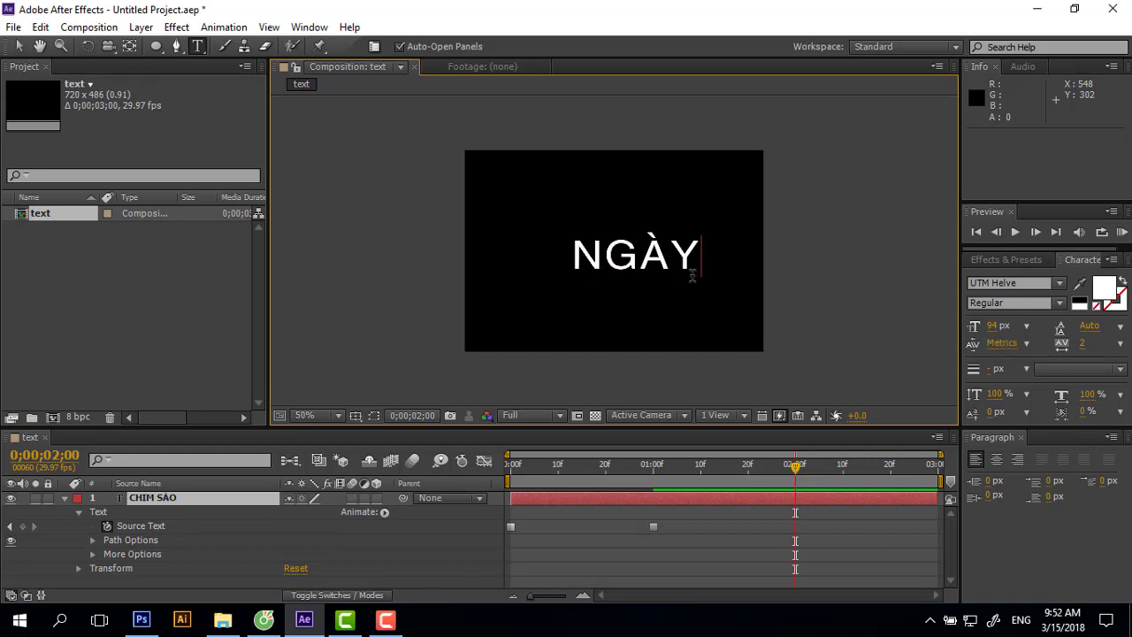
left_click(18, 46)
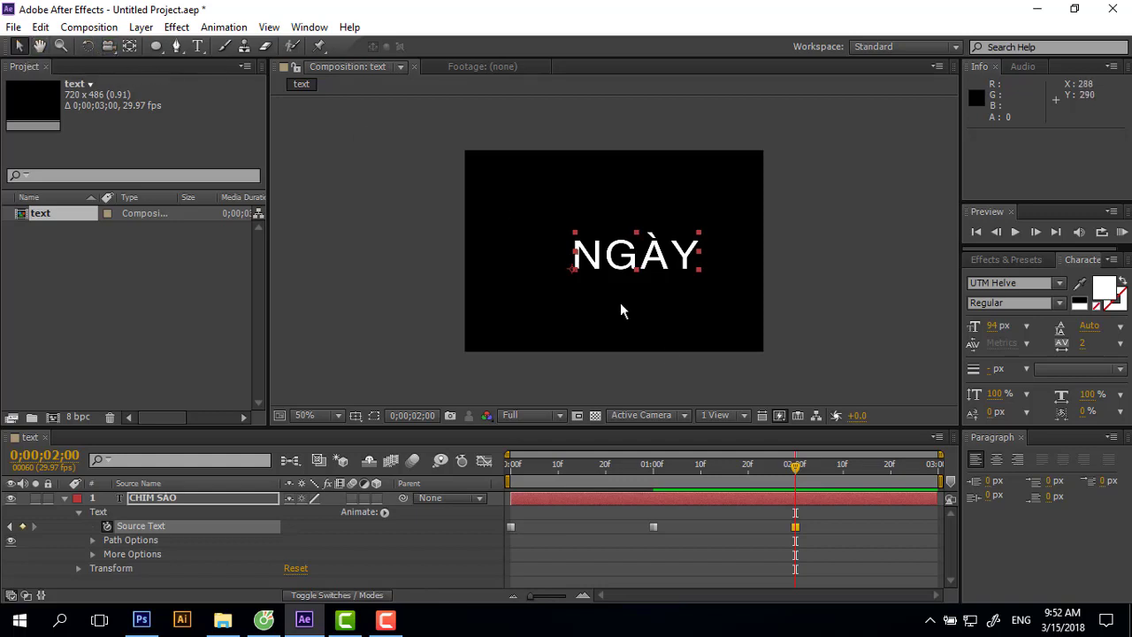
Step through the text keyframes and drag NGÀY left to centre it in the frame.
left_click_drag(805, 481, 510, 478)
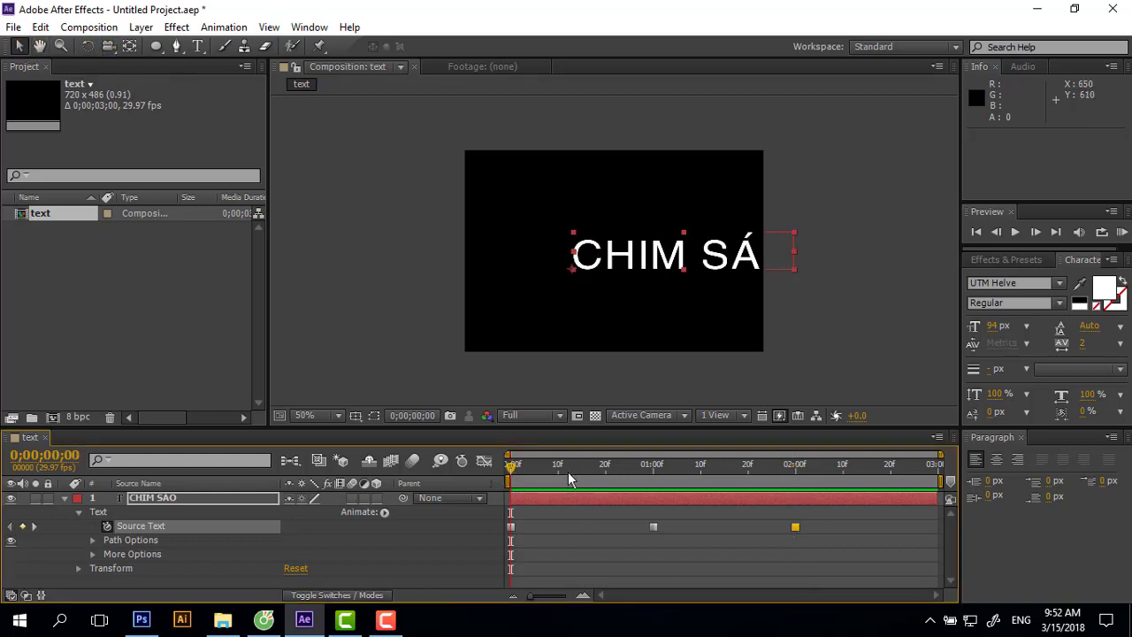
left_click(34, 526)
left_click(34, 526)
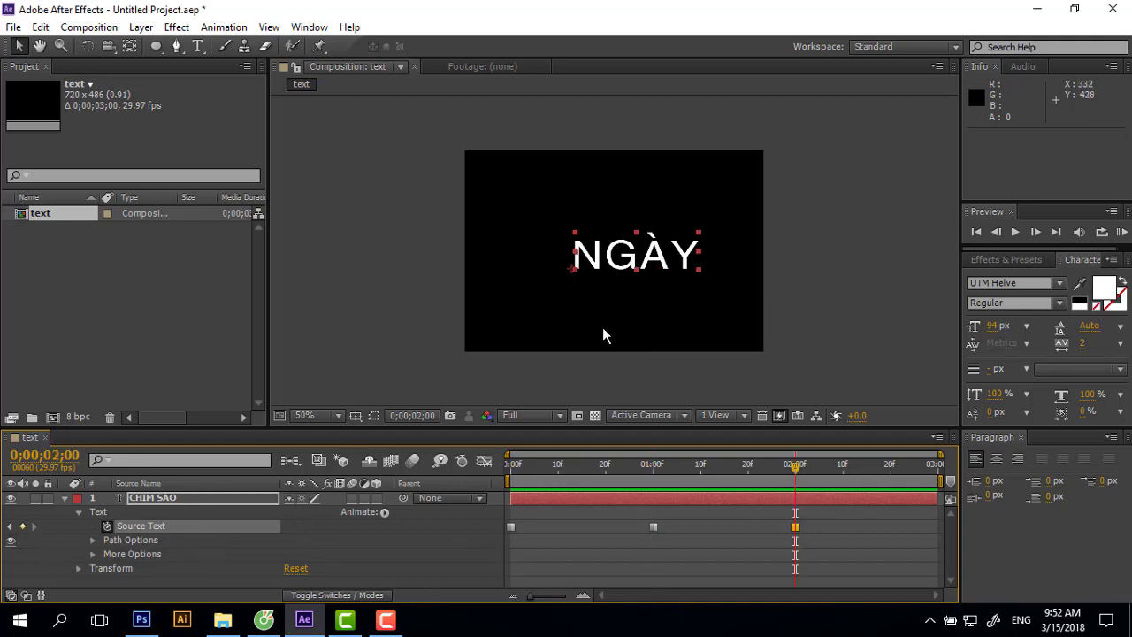
left_click_drag(614, 266, 597, 268)
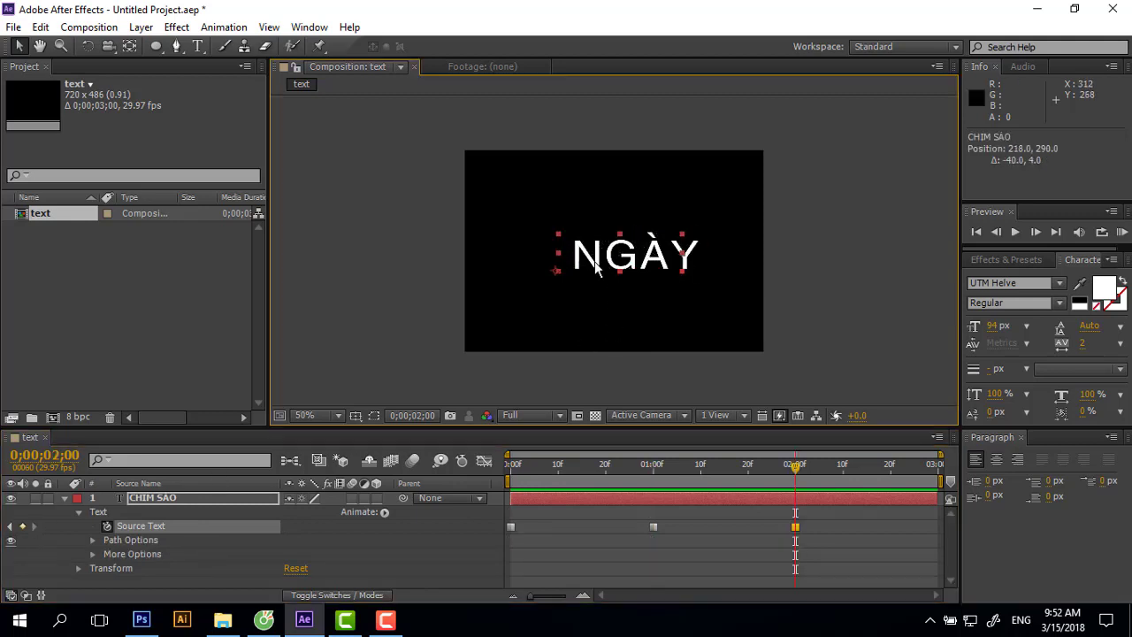
Move the current time to 0;00;03;00.
left_click(55, 455)
type("3")
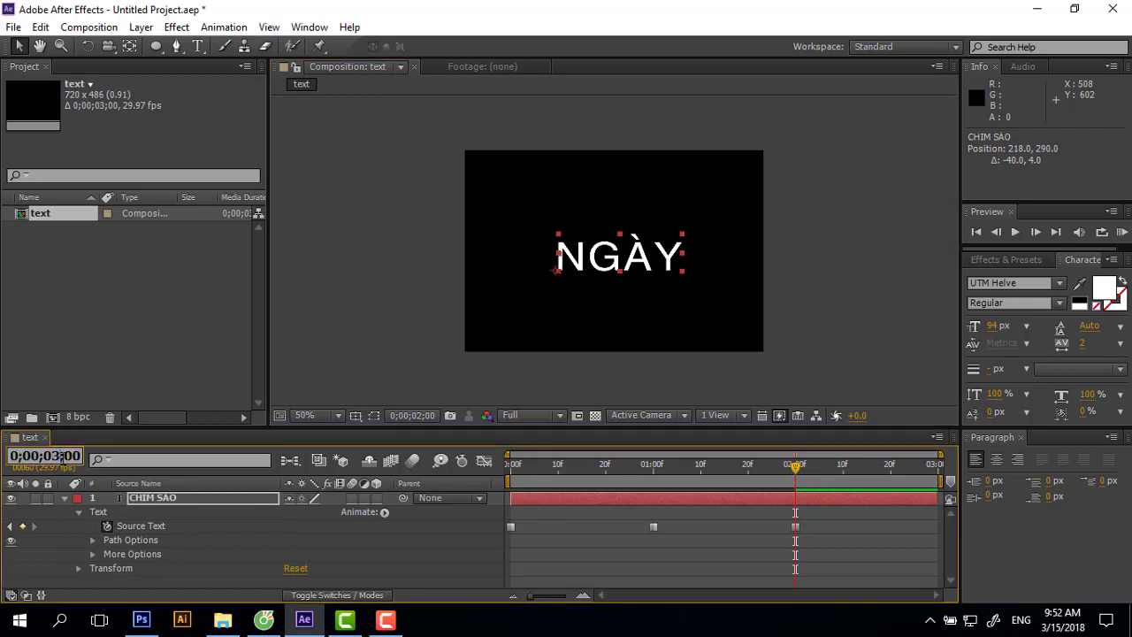
key("Return")
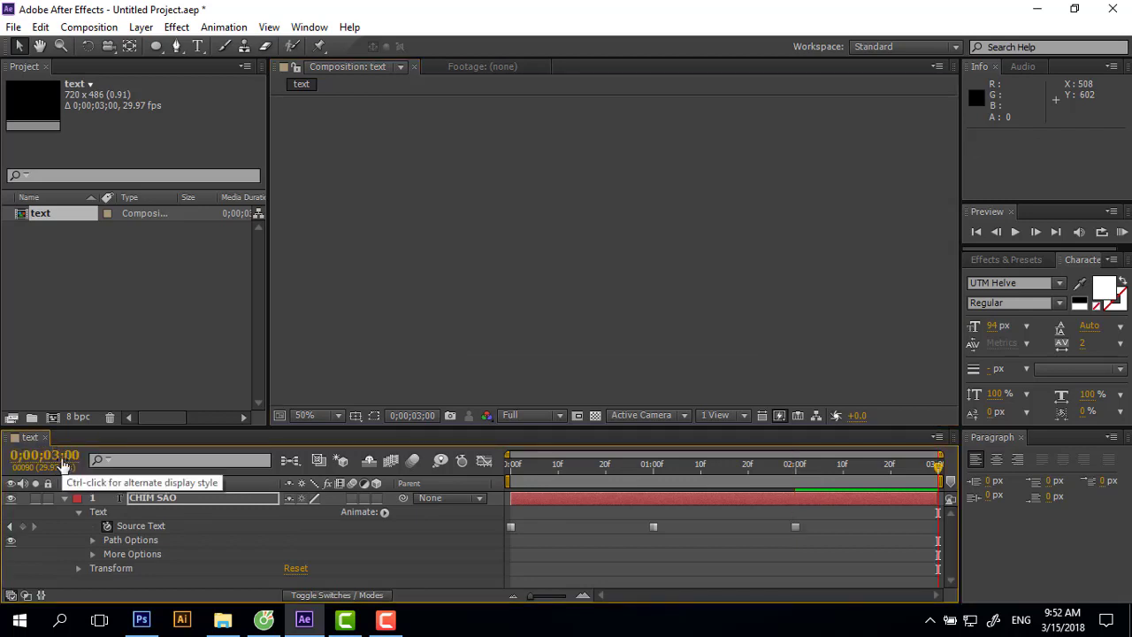
At the final frame 0;00;02;29, replace NGÀY with XƯA and drag it right to centre it.
left_click(939, 473)
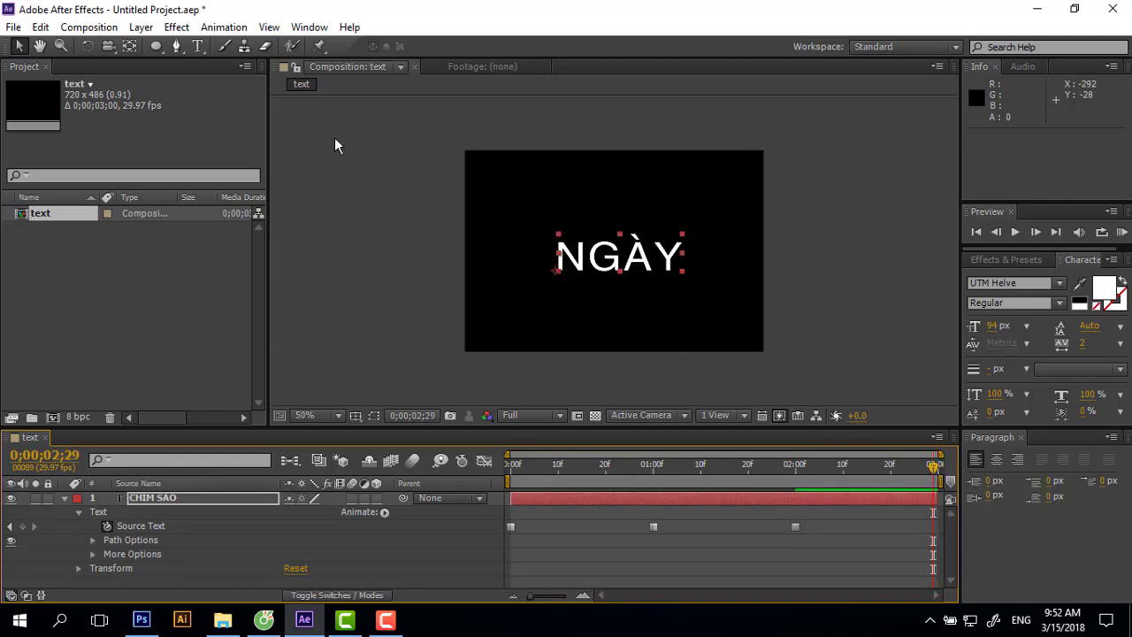
left_click(197, 46)
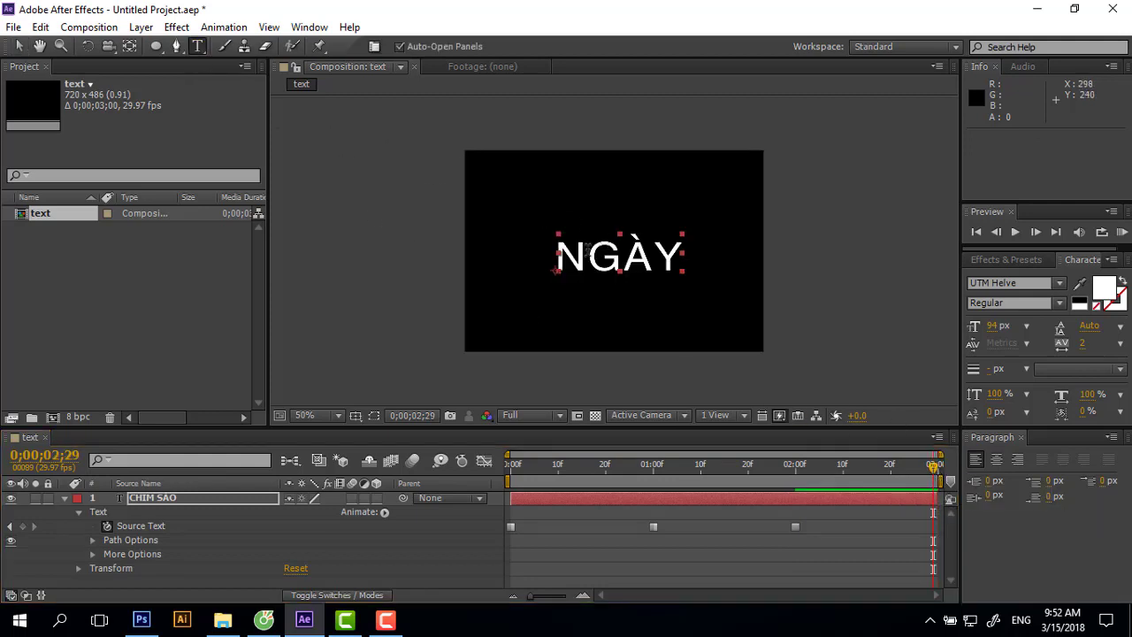
left_click_drag(557, 256, 720, 267)
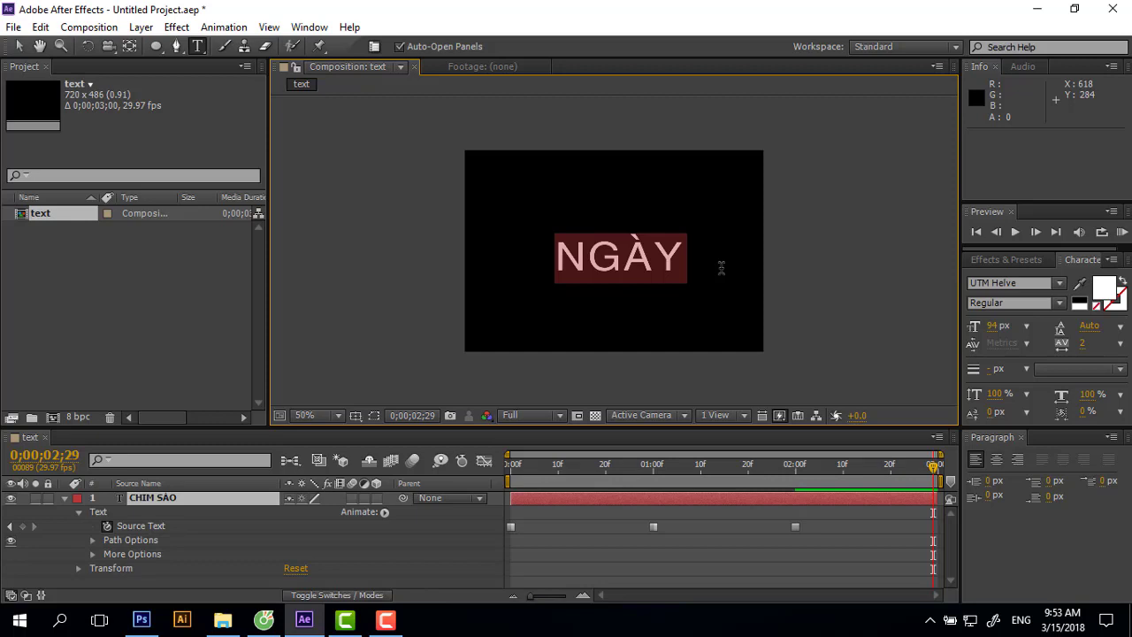
type("XƯA")
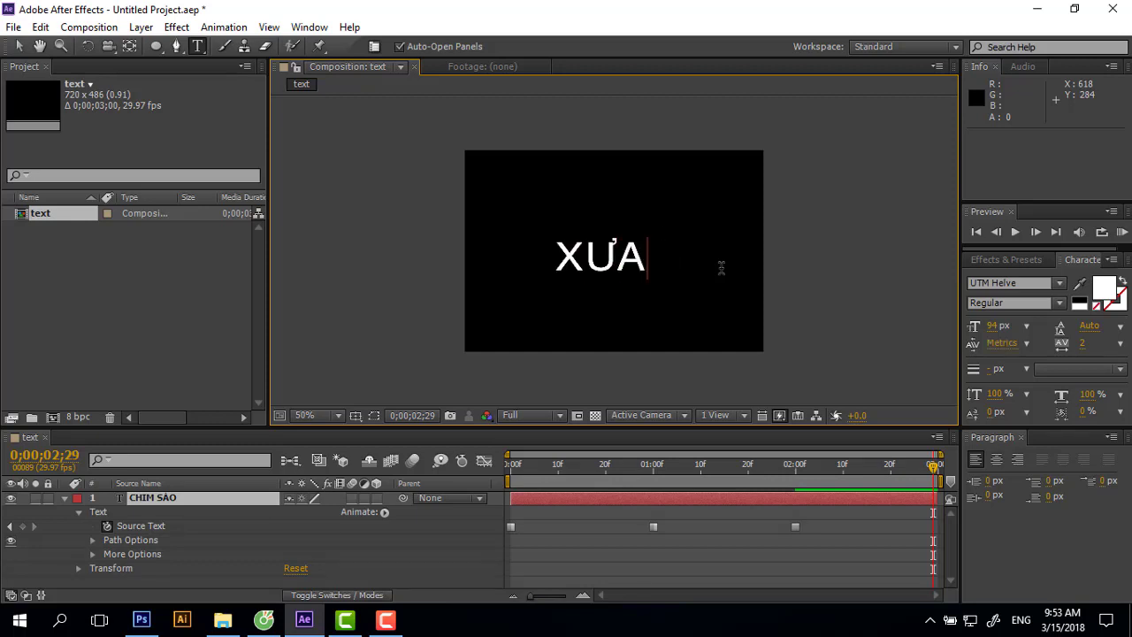
left_click(21, 46)
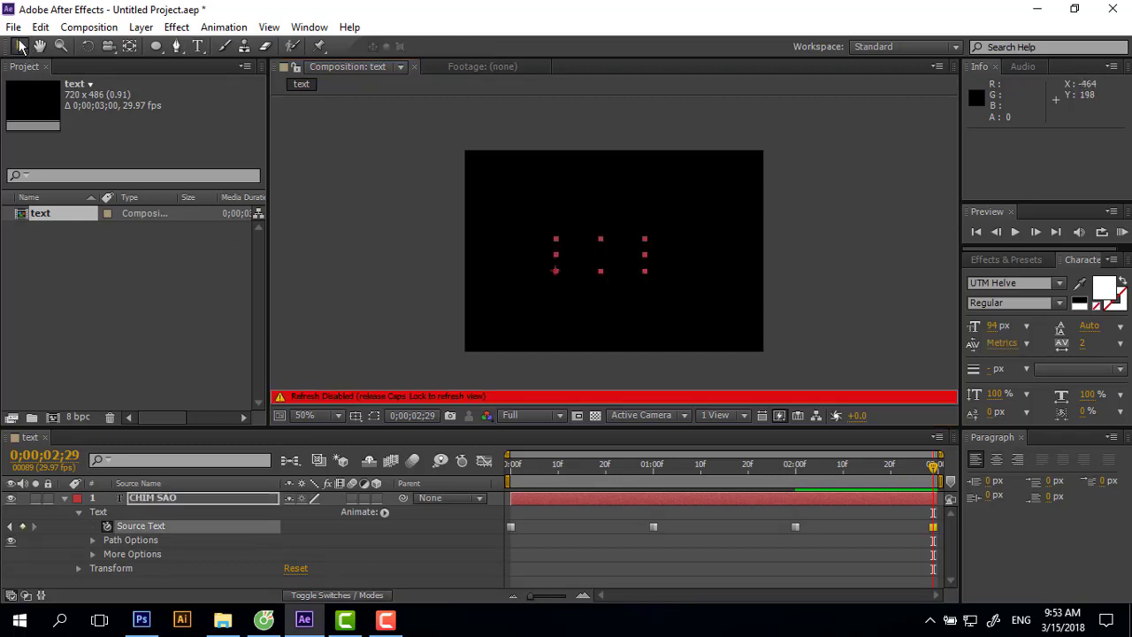
key("Caps_Lock")
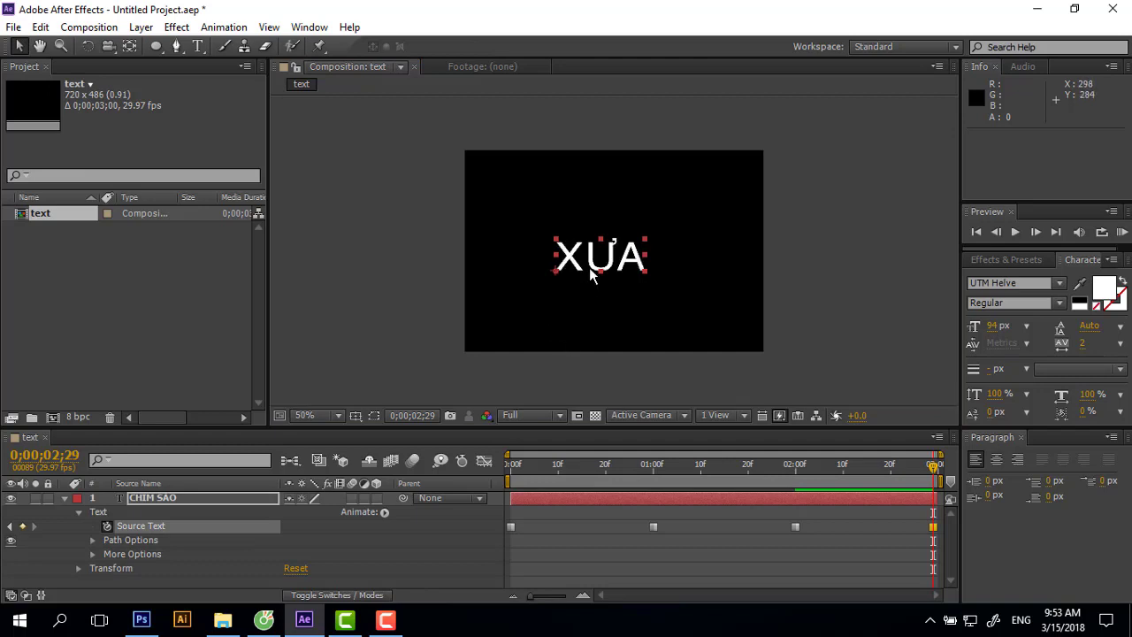
left_click_drag(592, 276, 612, 277)
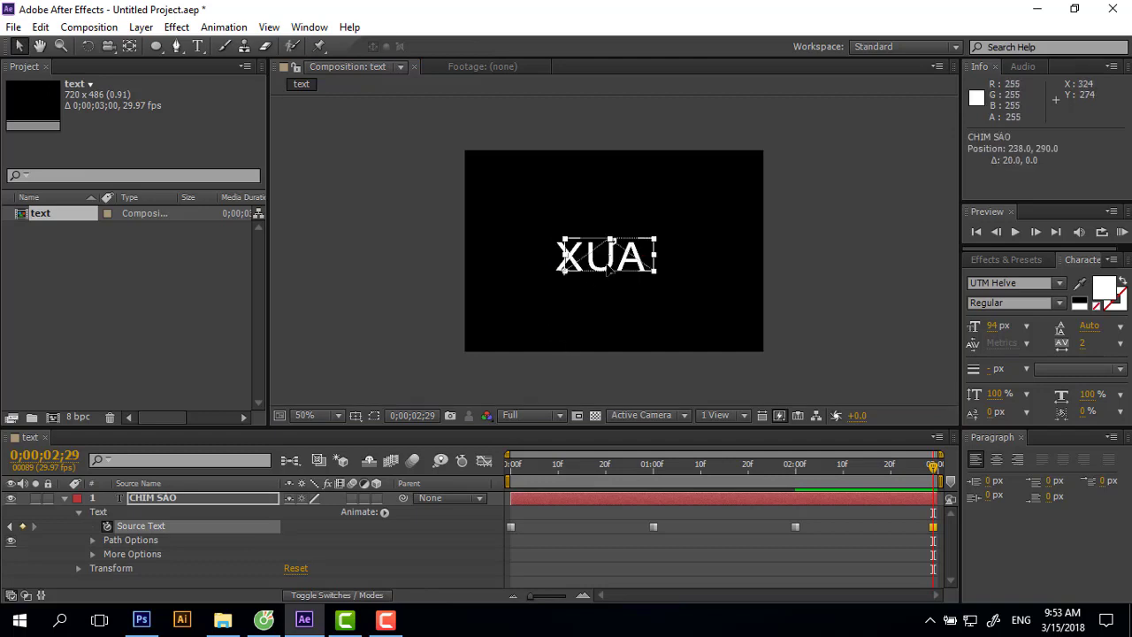
Preview the animation, stop at the first frame, and drag CHIM SÁO left to centre it.
left_click(976, 232)
left_click(1121, 232)
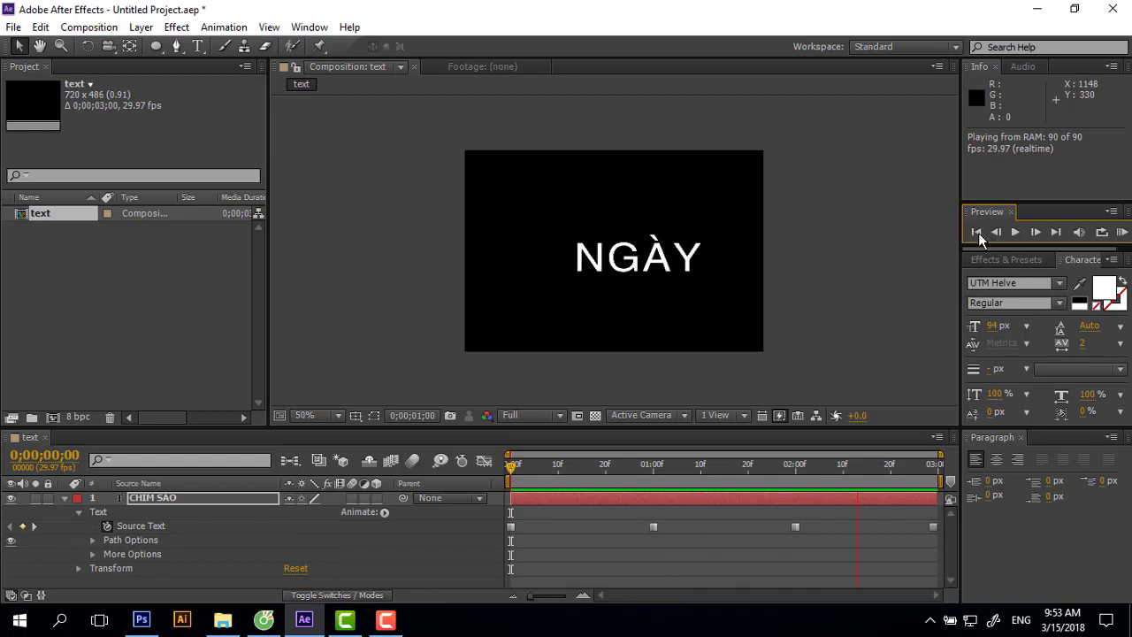
left_click(977, 232)
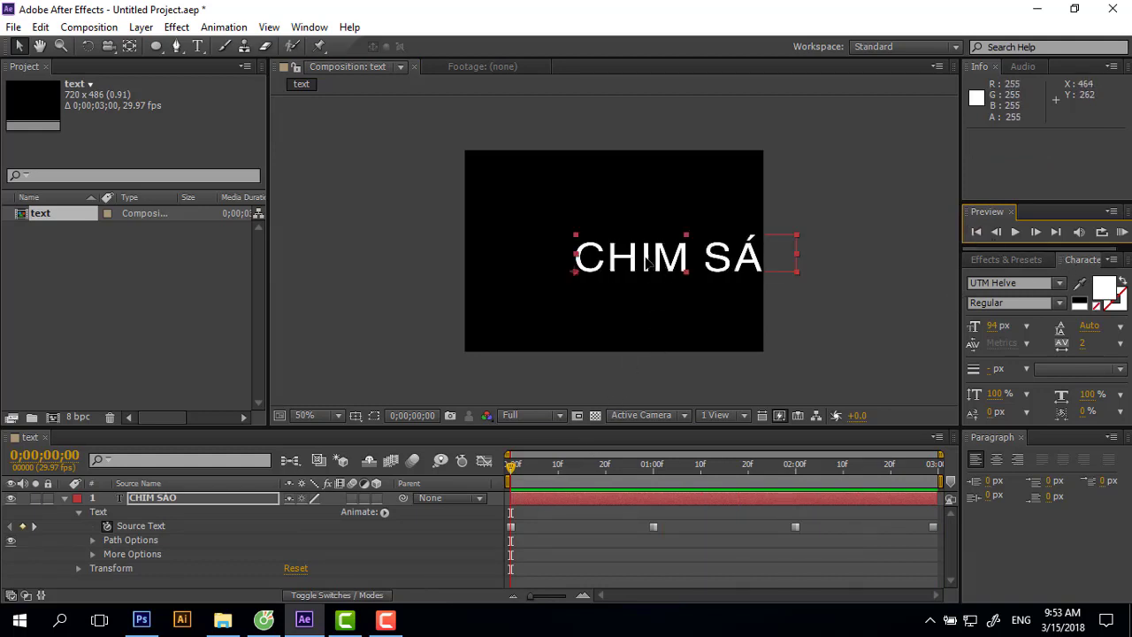
left_click_drag(670, 269, 604, 269)
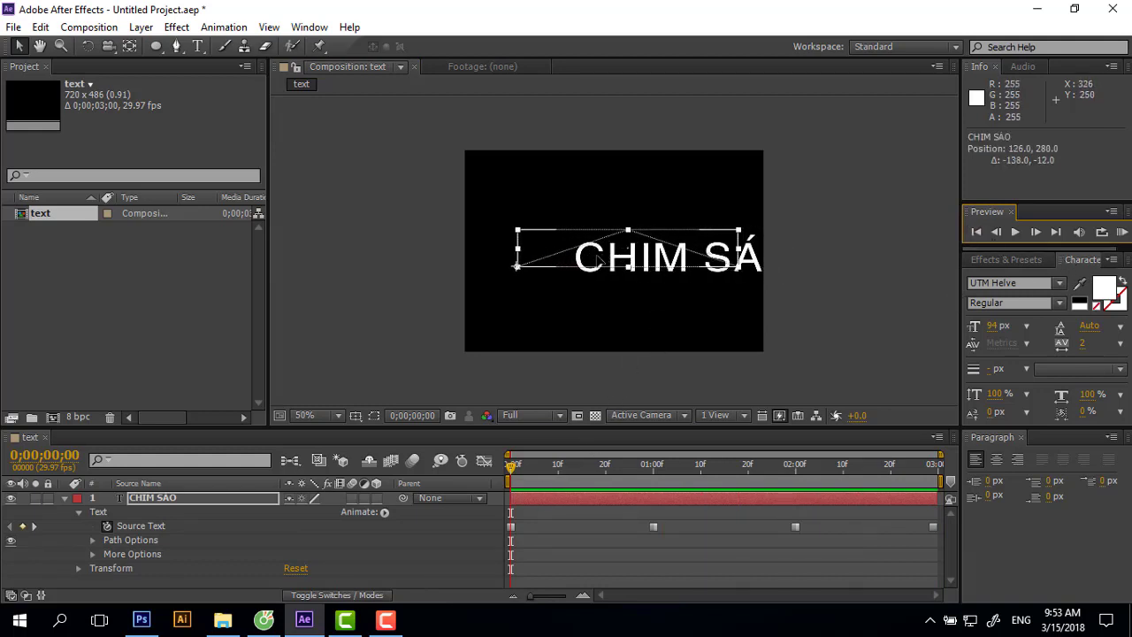
Preview again, then scrub from the final frame back to the NGÀY keyframe at two seconds.
left_click(1121, 232)
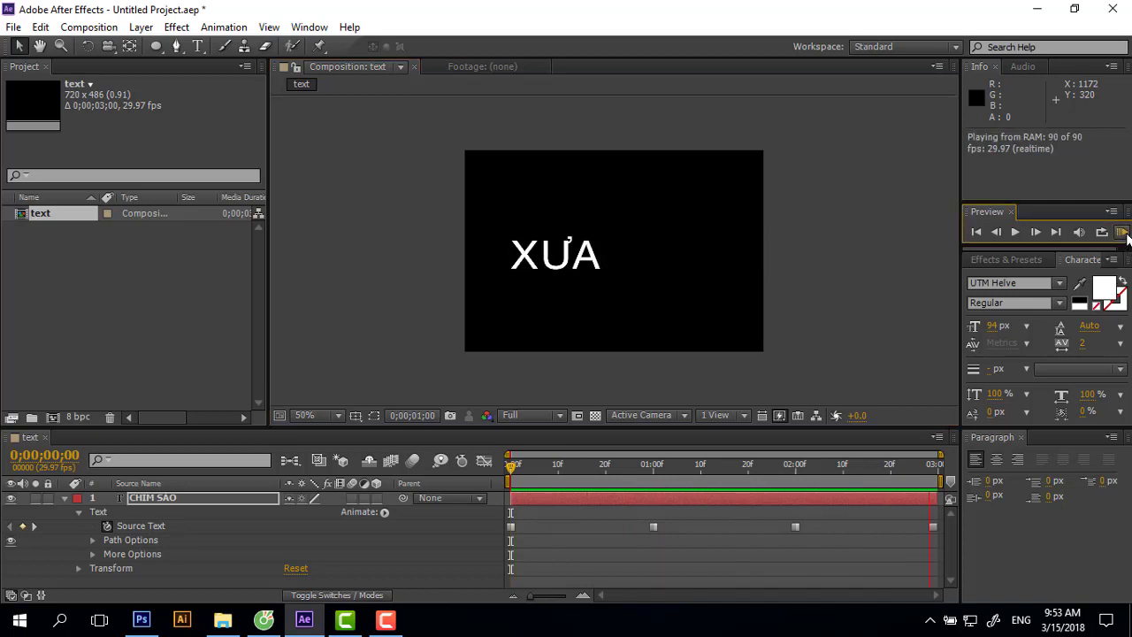
left_click(1122, 233)
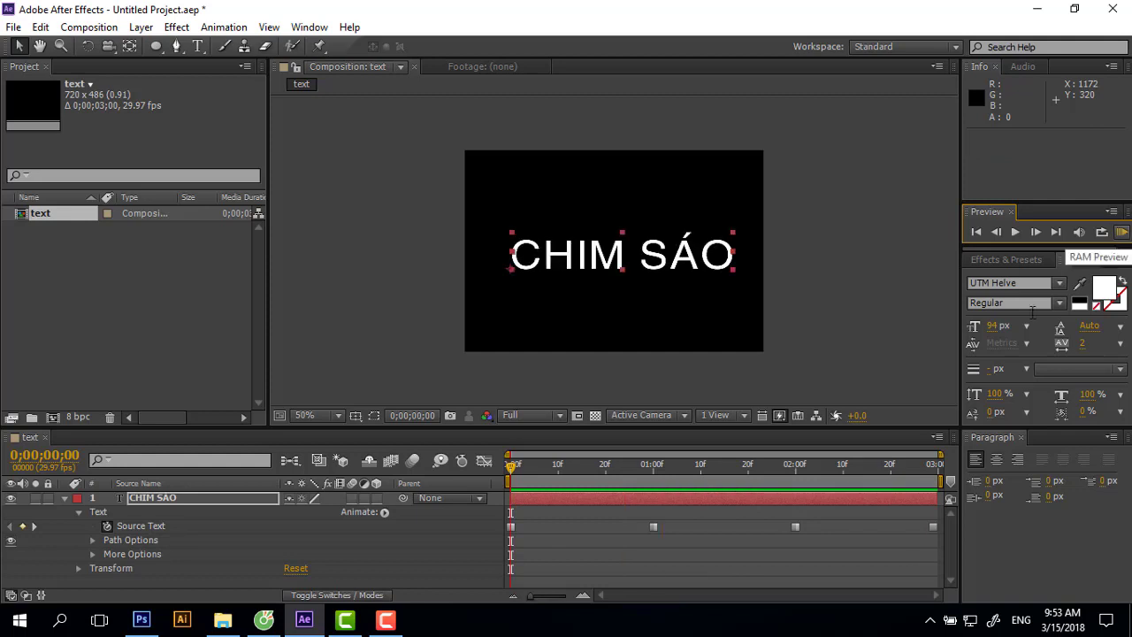
left_click(933, 528)
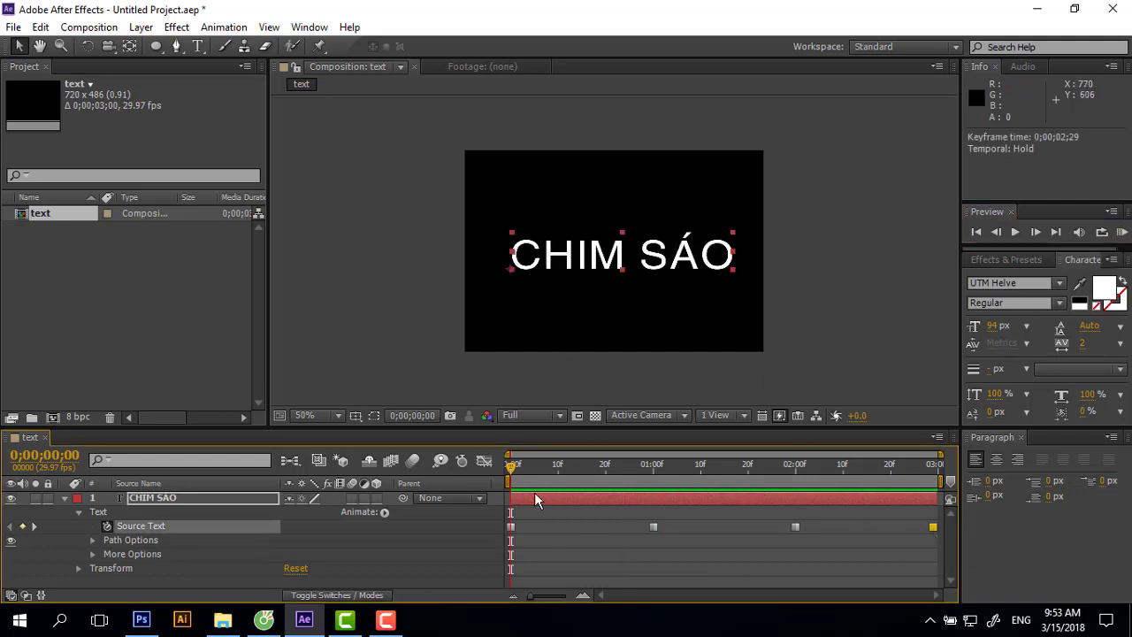
left_click_drag(512, 465, 928, 465)
key("Page_Down")
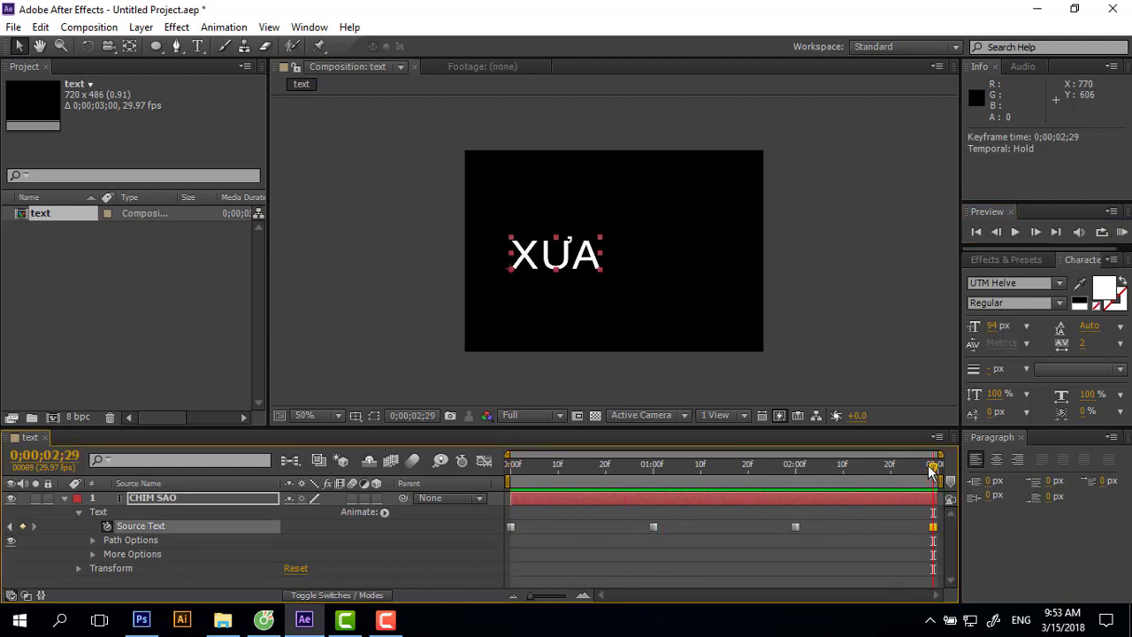
left_click_drag(937, 469, 655, 486)
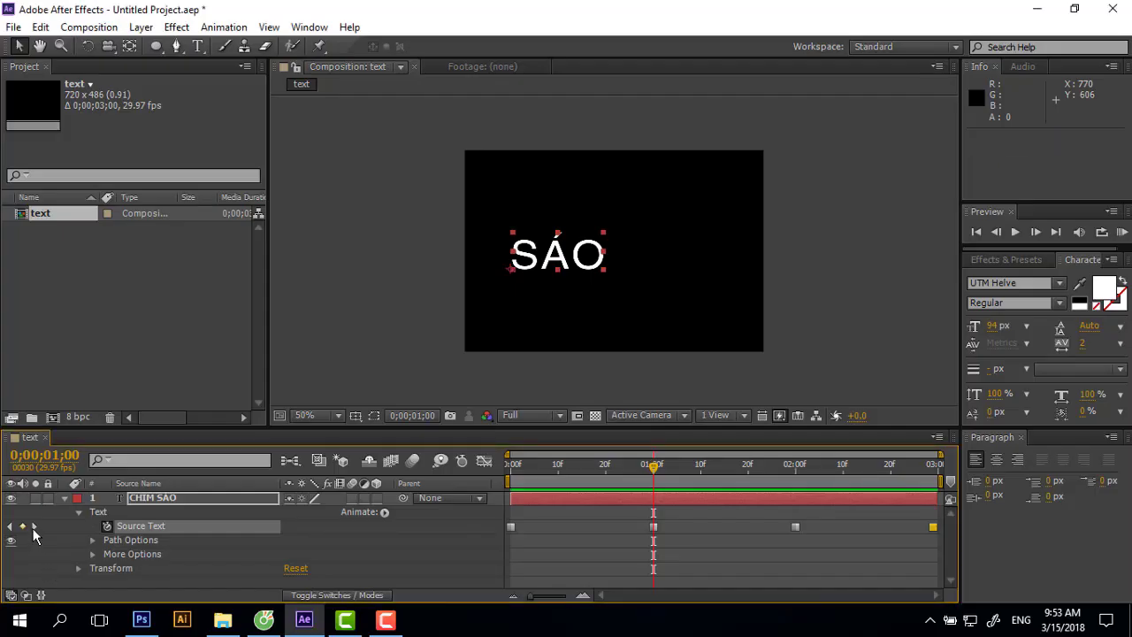
left_click(33, 526)
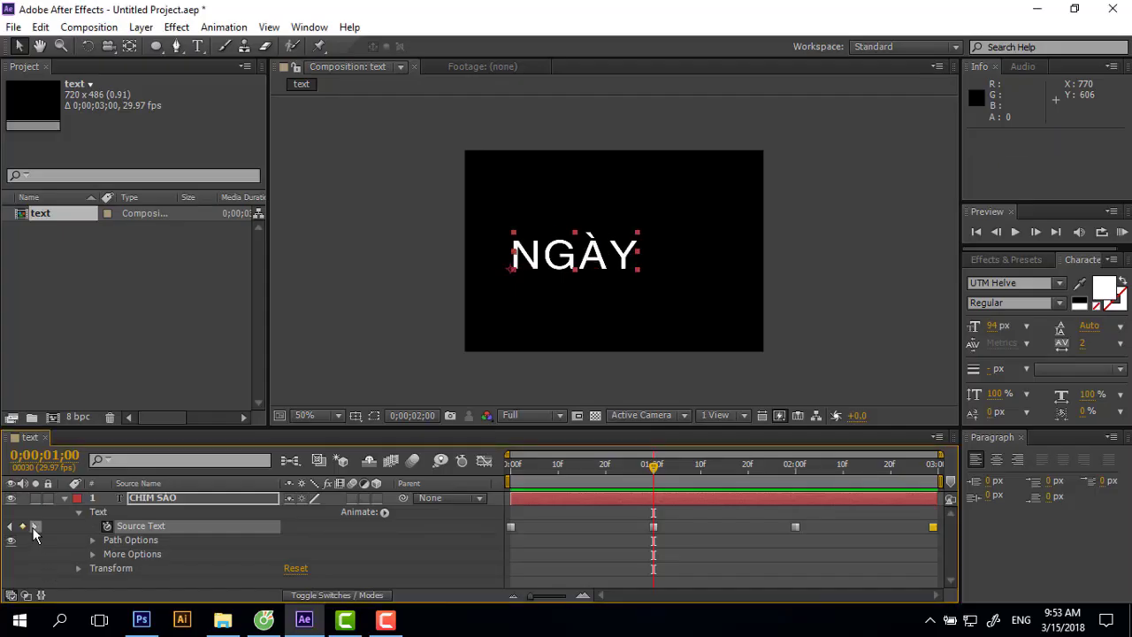
left_click(33, 526)
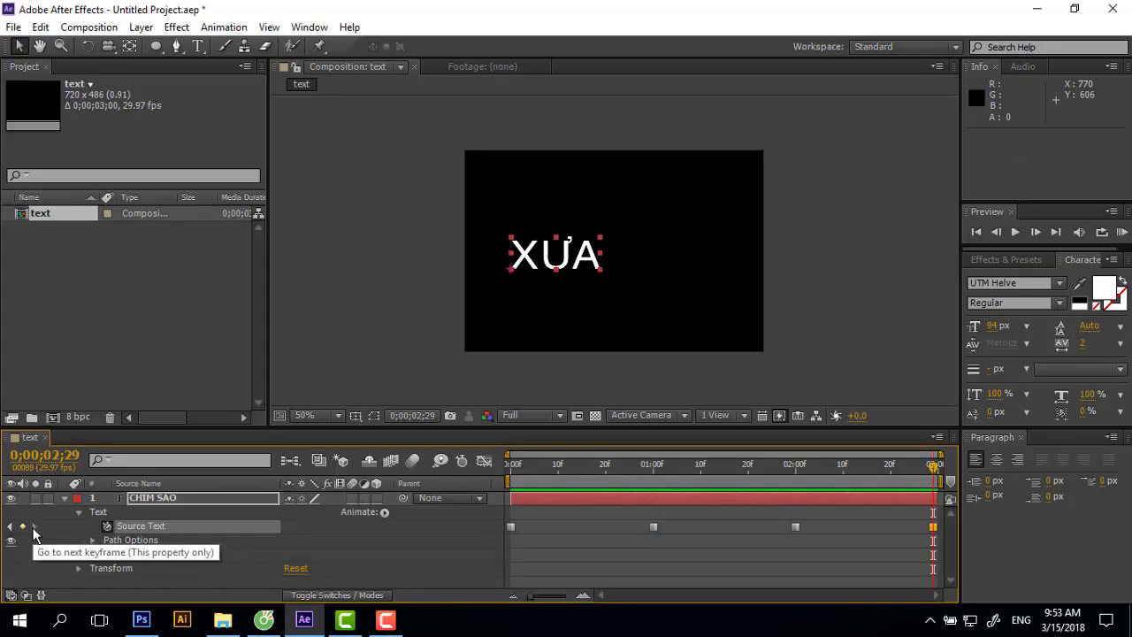
left_click(10, 527)
left_click(9, 527)
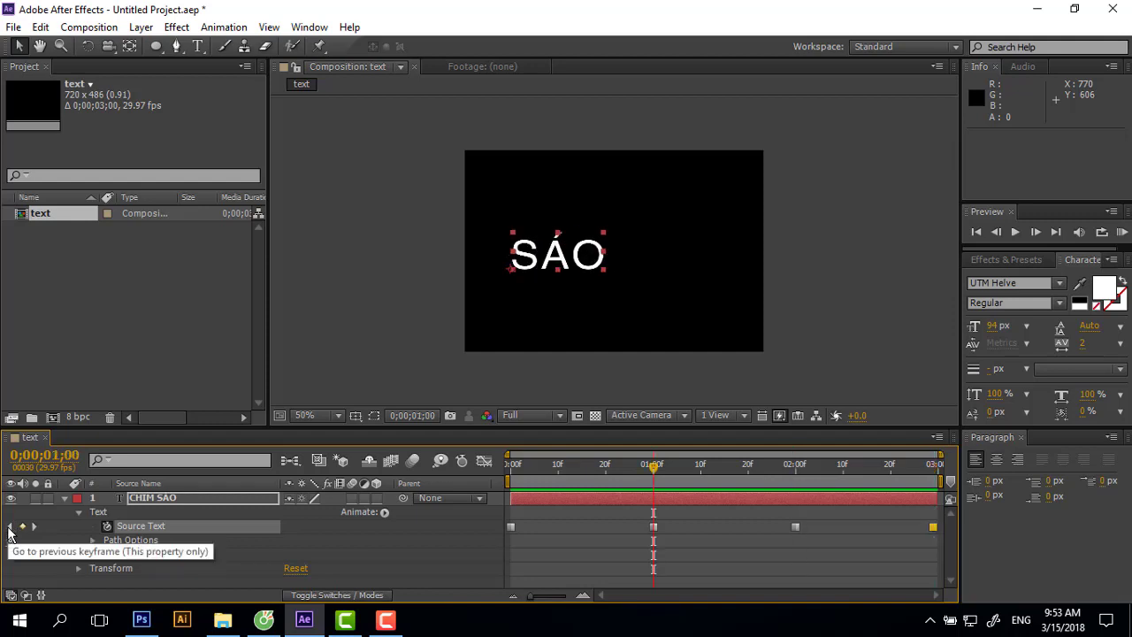
left_click(10, 527)
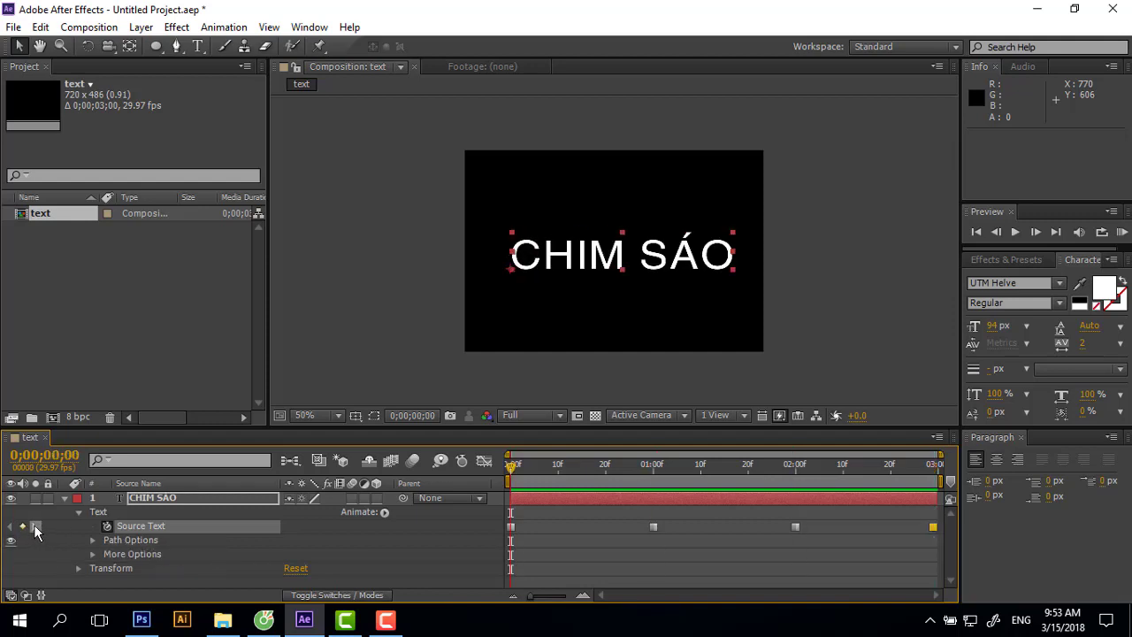
left_click(34, 525)
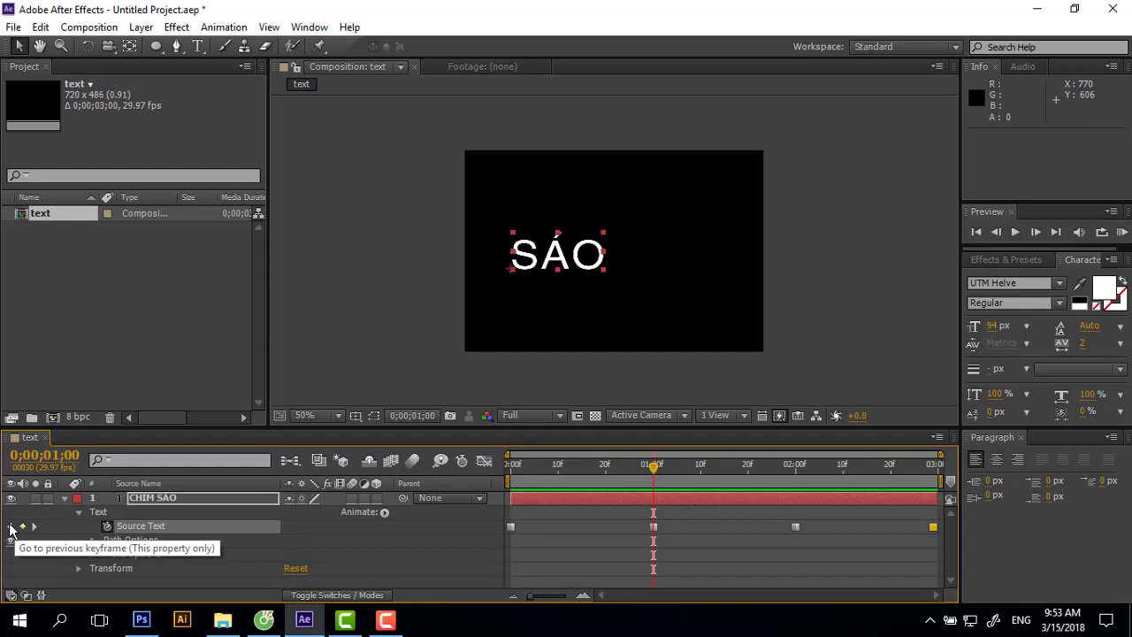
left_click(10, 526)
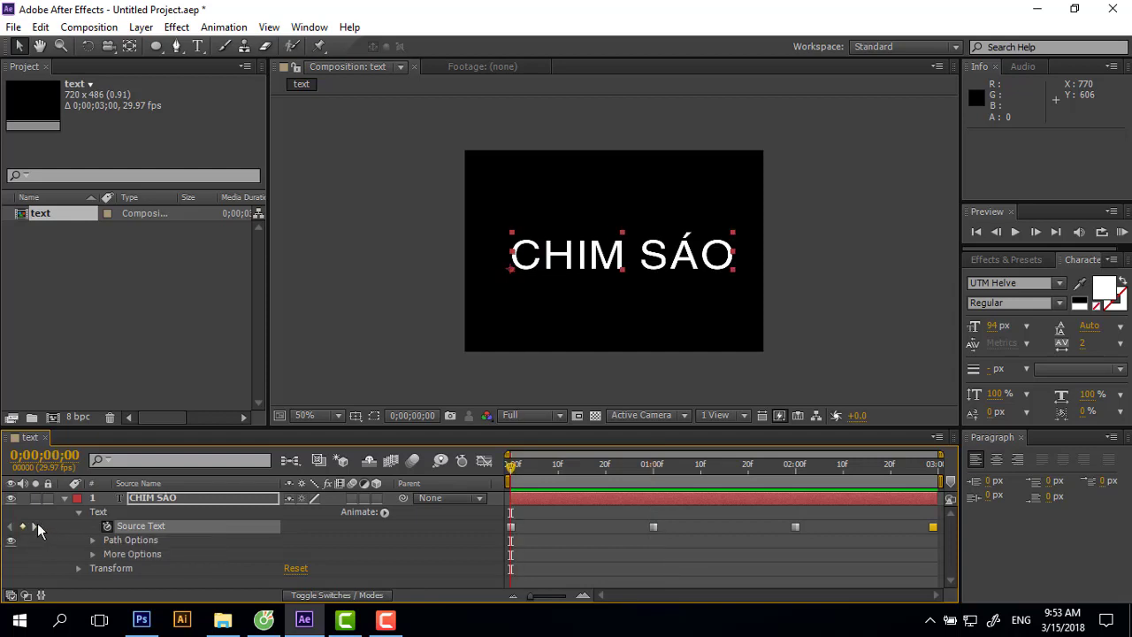
left_click(34, 526)
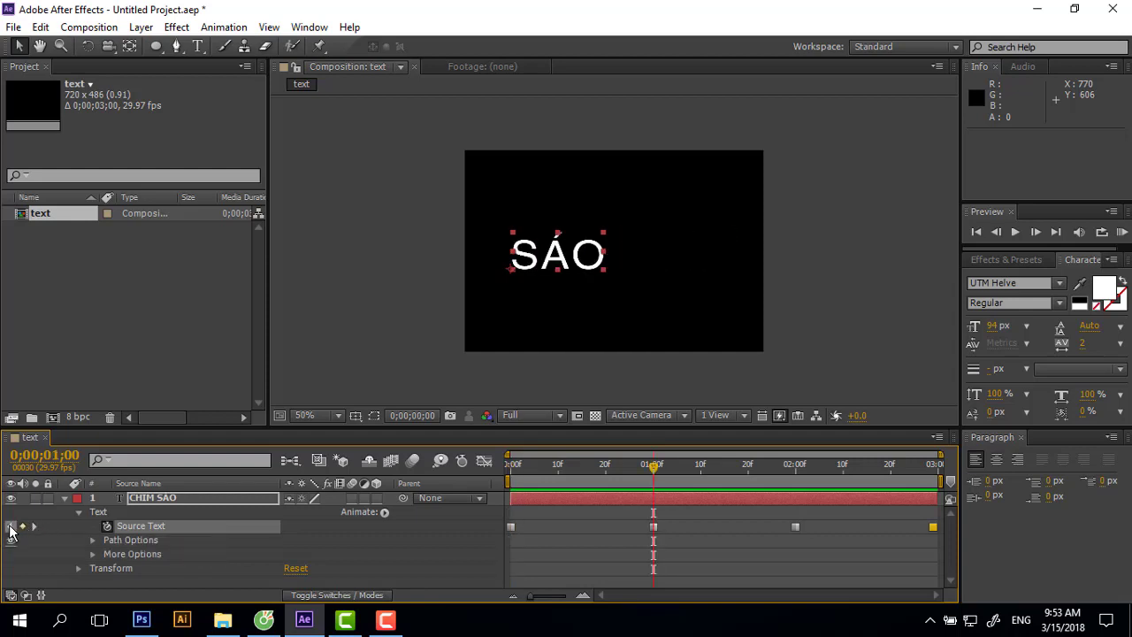
left_click(9, 526)
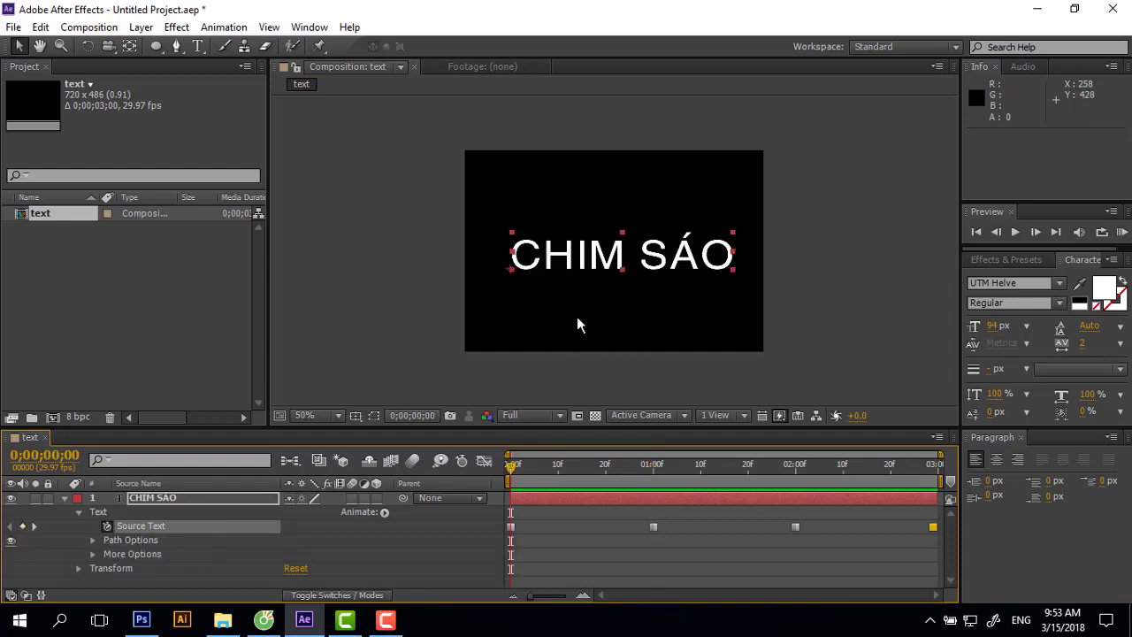
Delete SÁO so the opening text reads just CHIM, and nudge it slightly right.
double_click(664, 256)
left_click(753, 265)
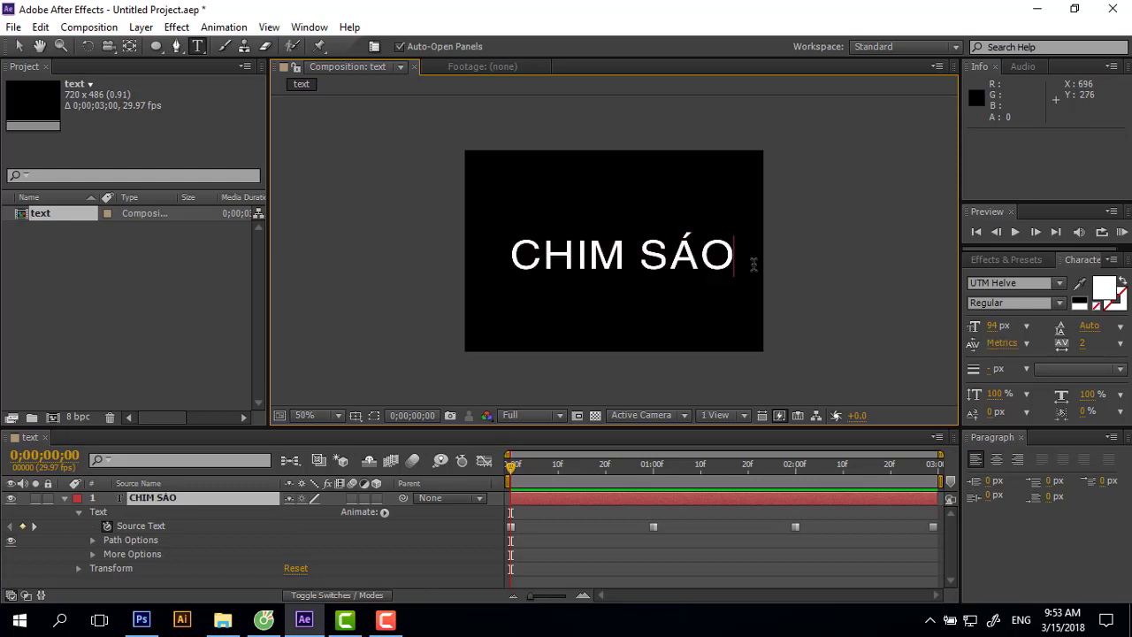
key("BackSpace")
key("BackSpace")
key("BackSpace")
key("BackSpace")
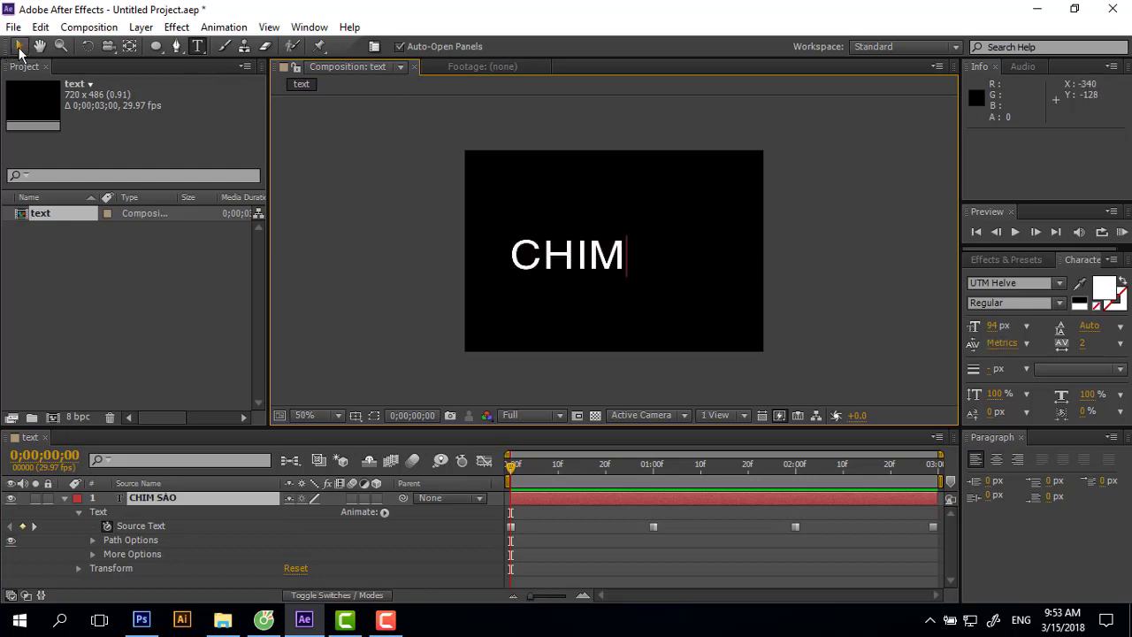
left_click(20, 50)
left_click_drag(573, 265, 579, 265)
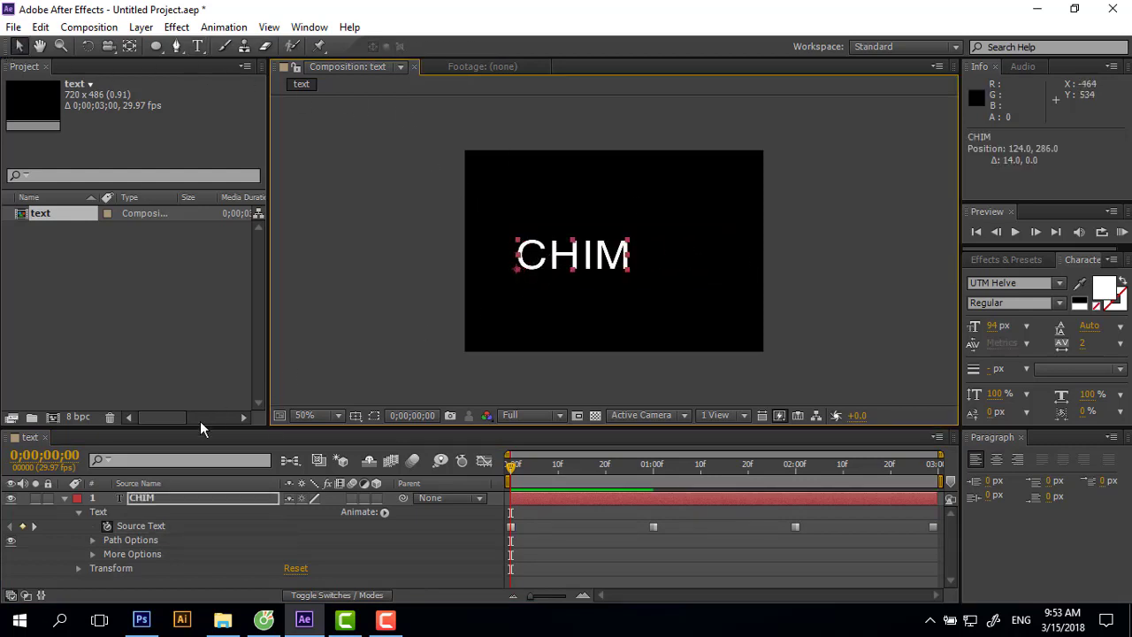
Step through the SÁO, NGÀY and XƯA keyframes, then preview the word cycle.
left_click(33, 530)
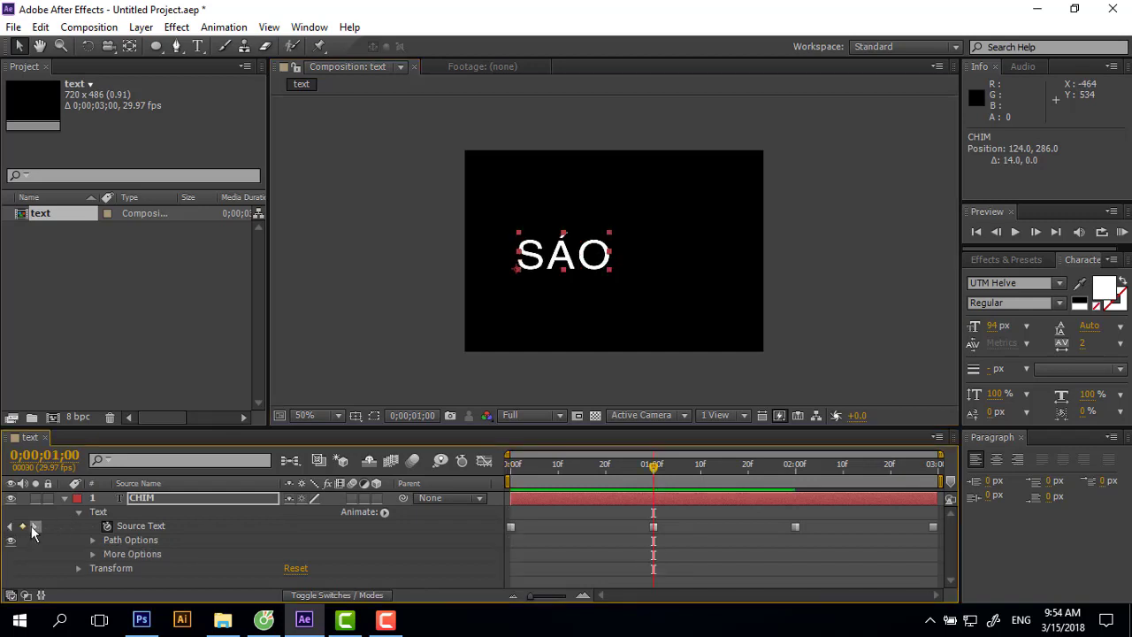
left_click(32, 531)
left_click(32, 530)
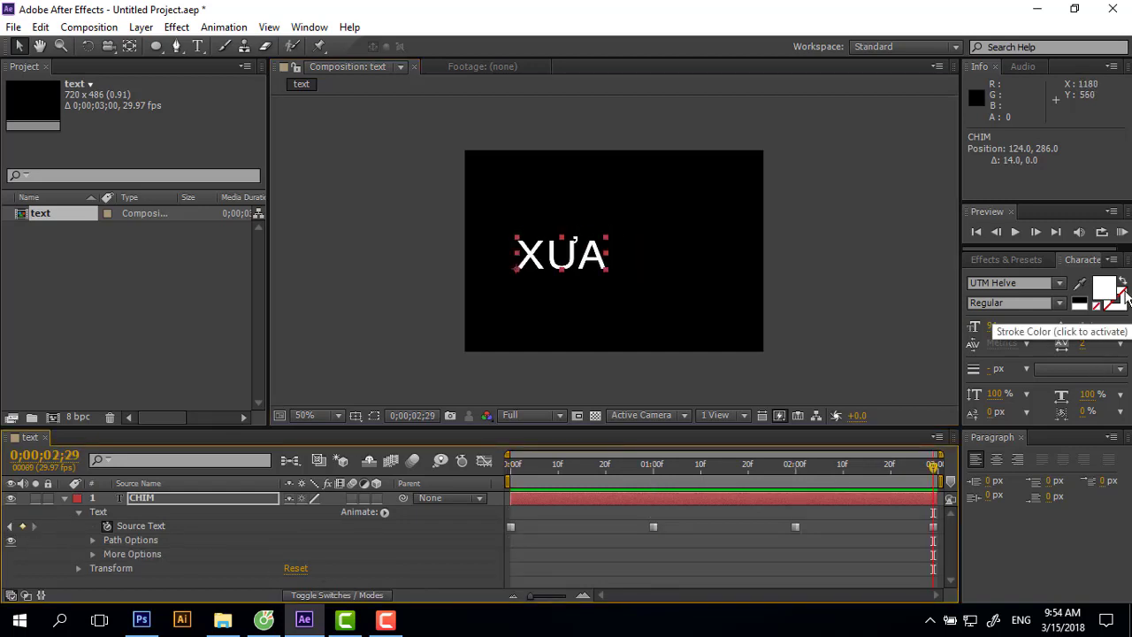
left_click(1122, 232)
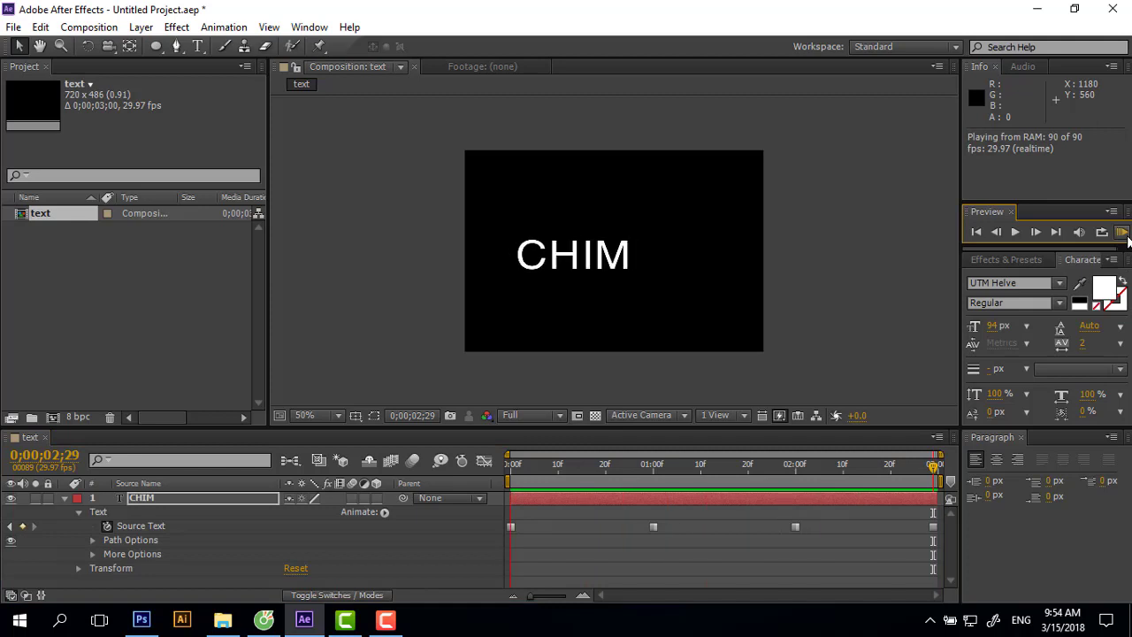
Stop the preview and step onto the one-second Source Text keyframe reading SÁO.
left_click(1127, 239)
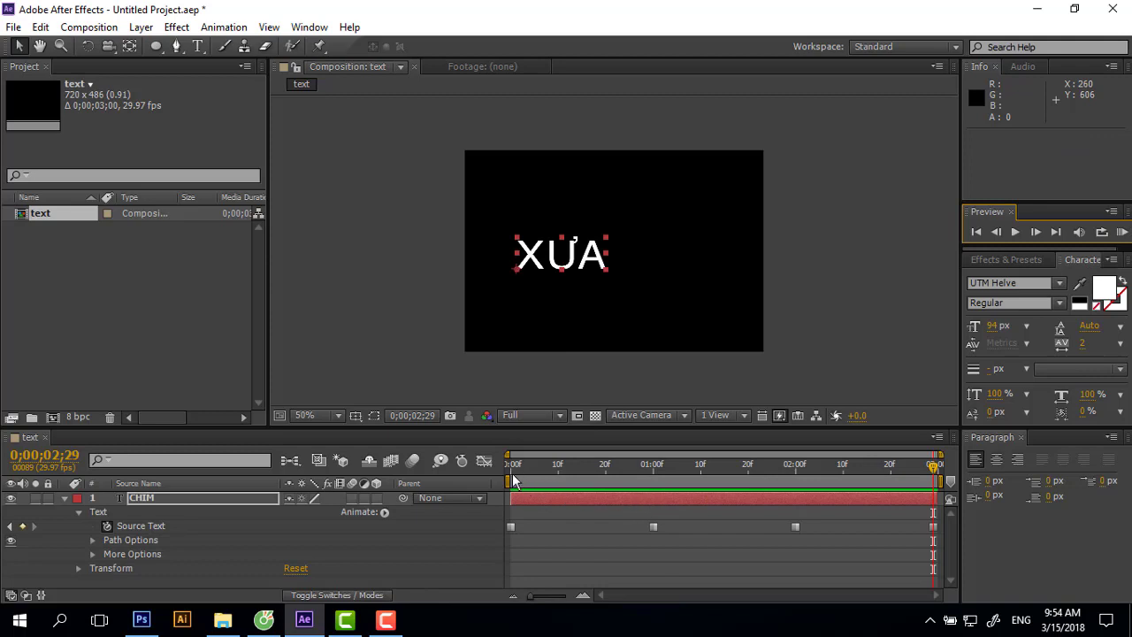
left_click(34, 525)
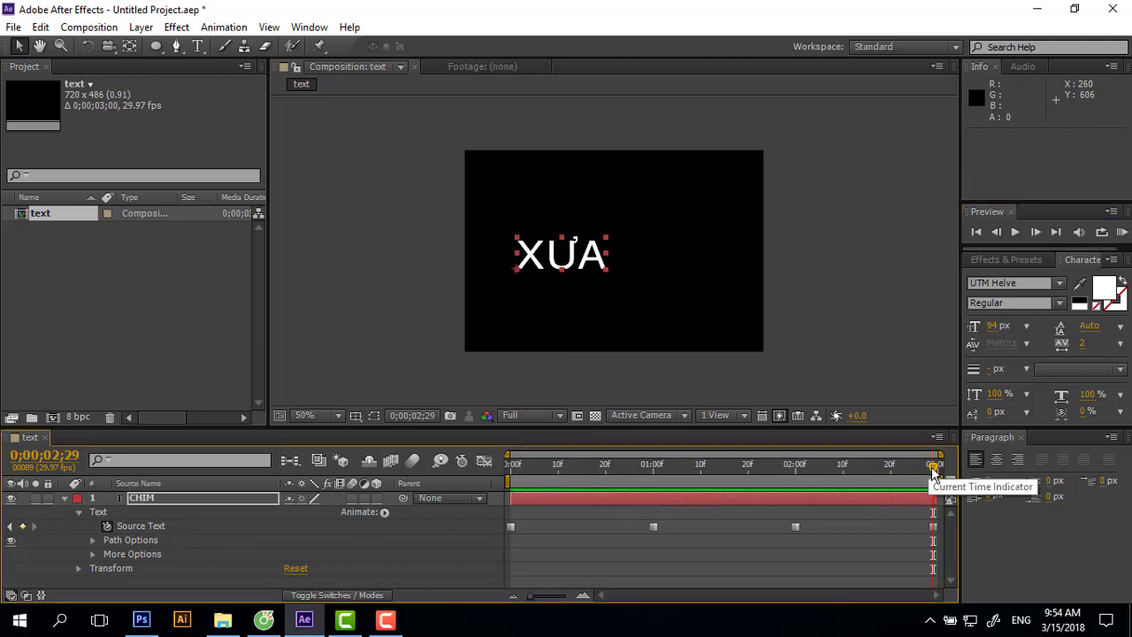
left_click_drag(932, 465, 648, 465)
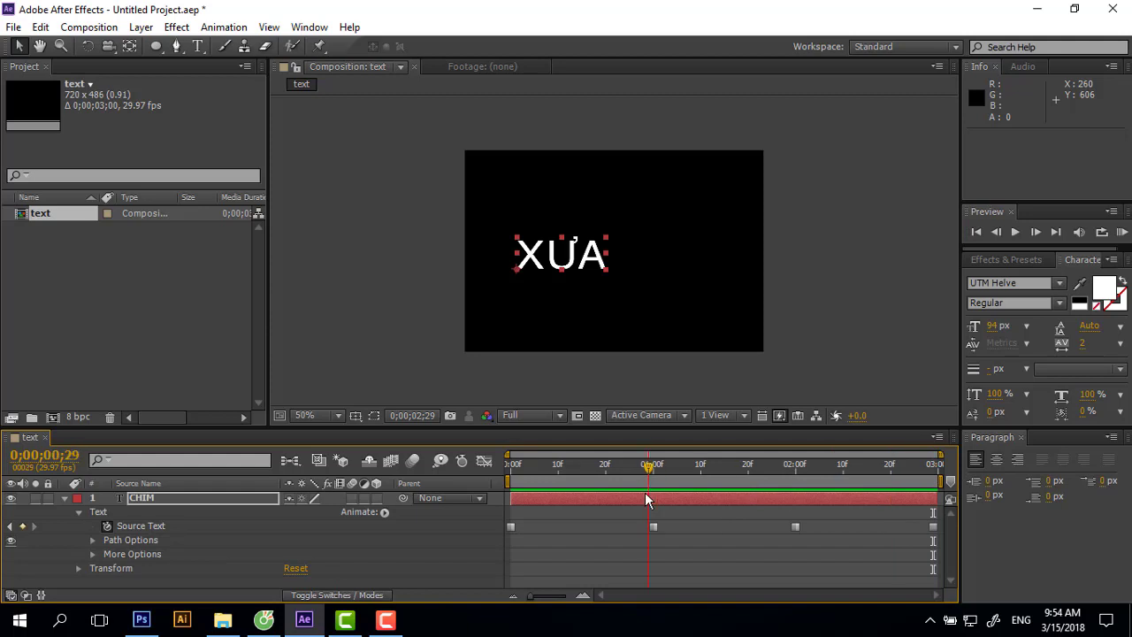
left_click(33, 525)
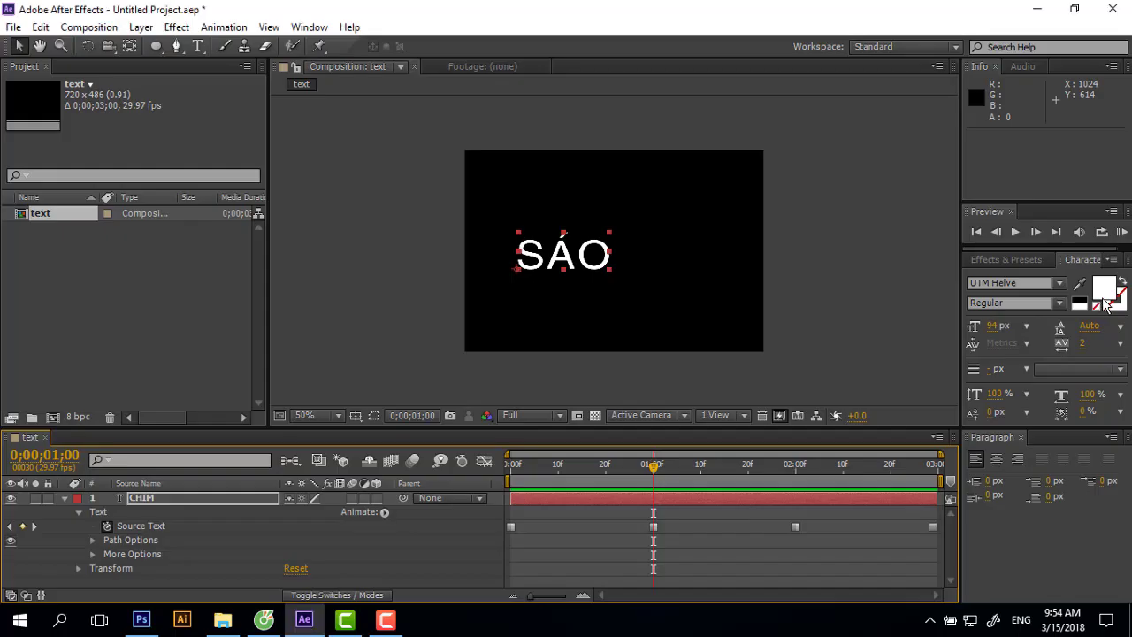
Set SÁO's fill colour to bright red in the Character panel.
left_click(1110, 294)
left_click(706, 324)
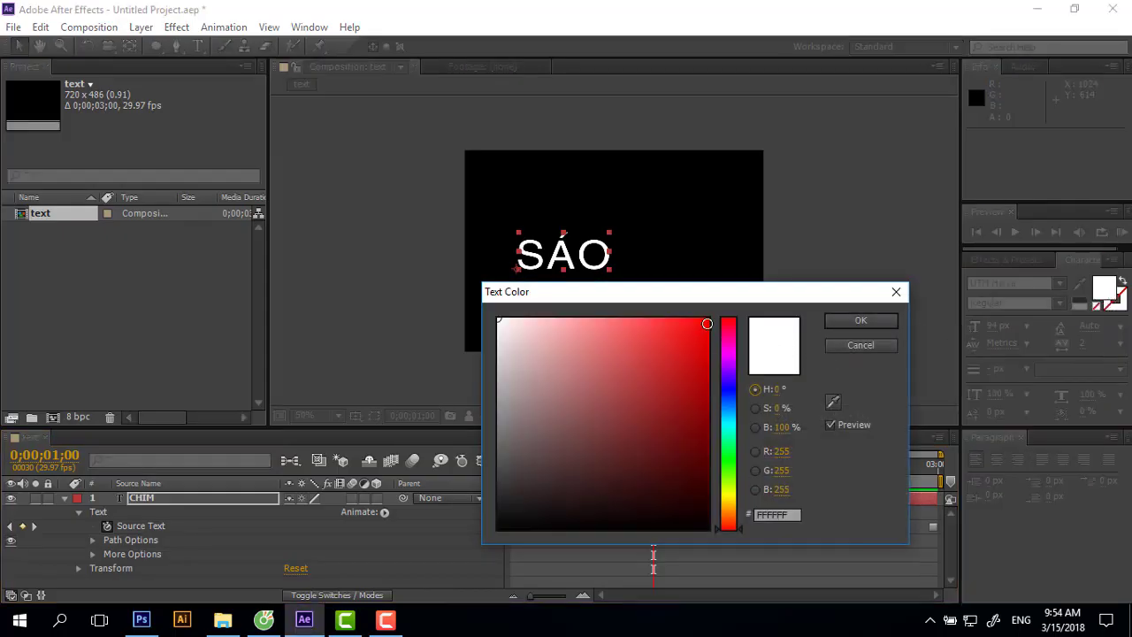
left_click(837, 322)
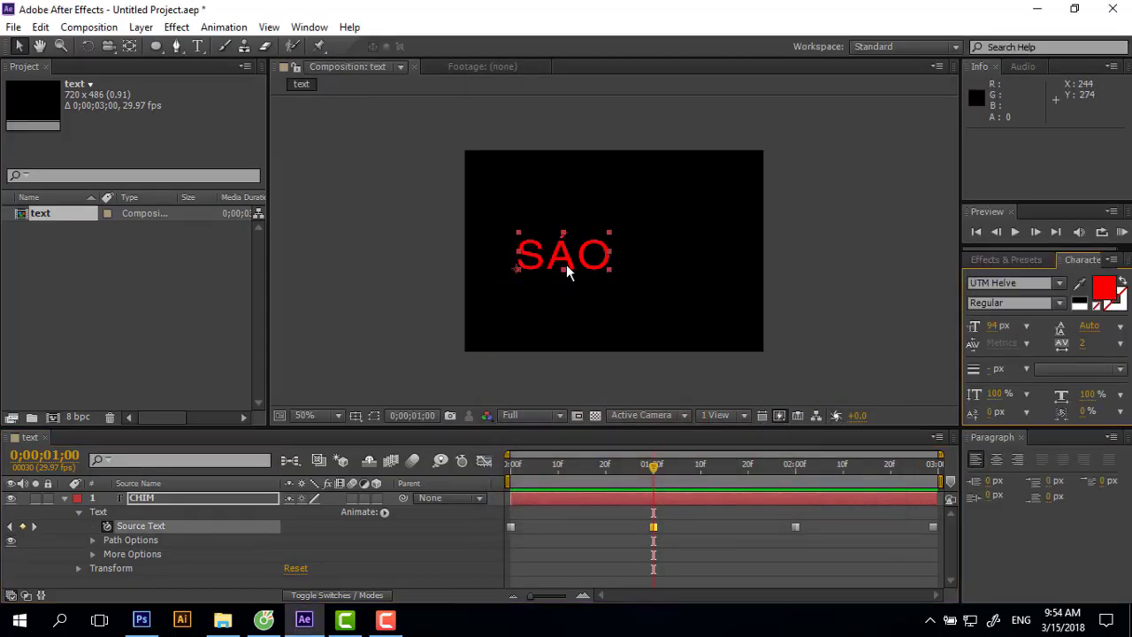
At the NGÀY keyframe, set the fill colour to bright green.
left_click(36, 527)
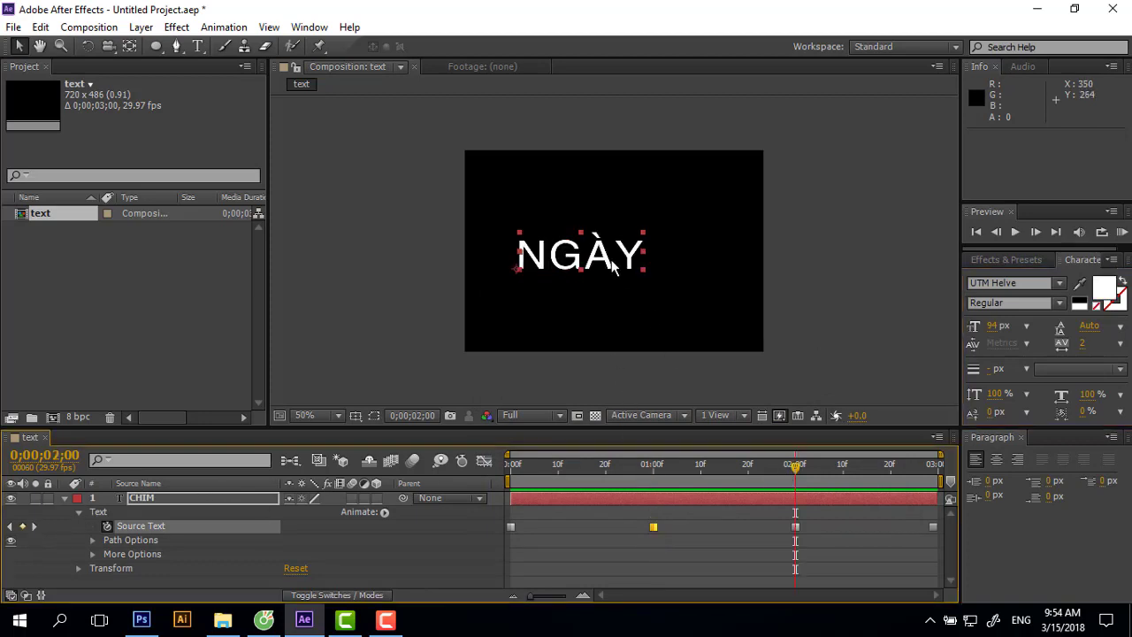
left_click(1106, 290)
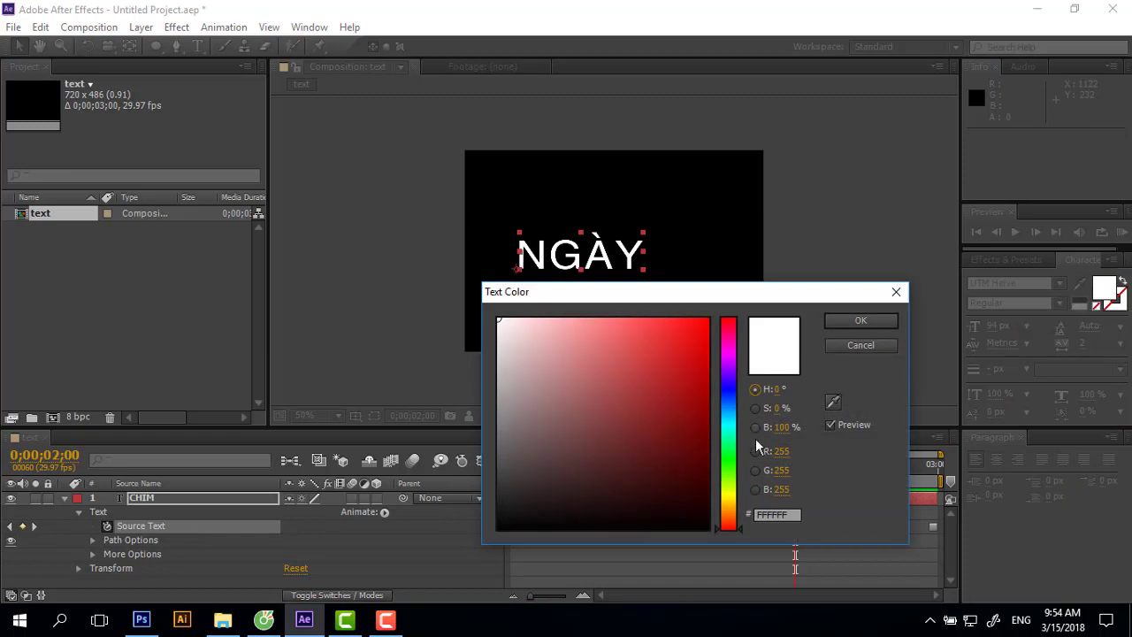
left_click(728, 460)
left_click(706, 327)
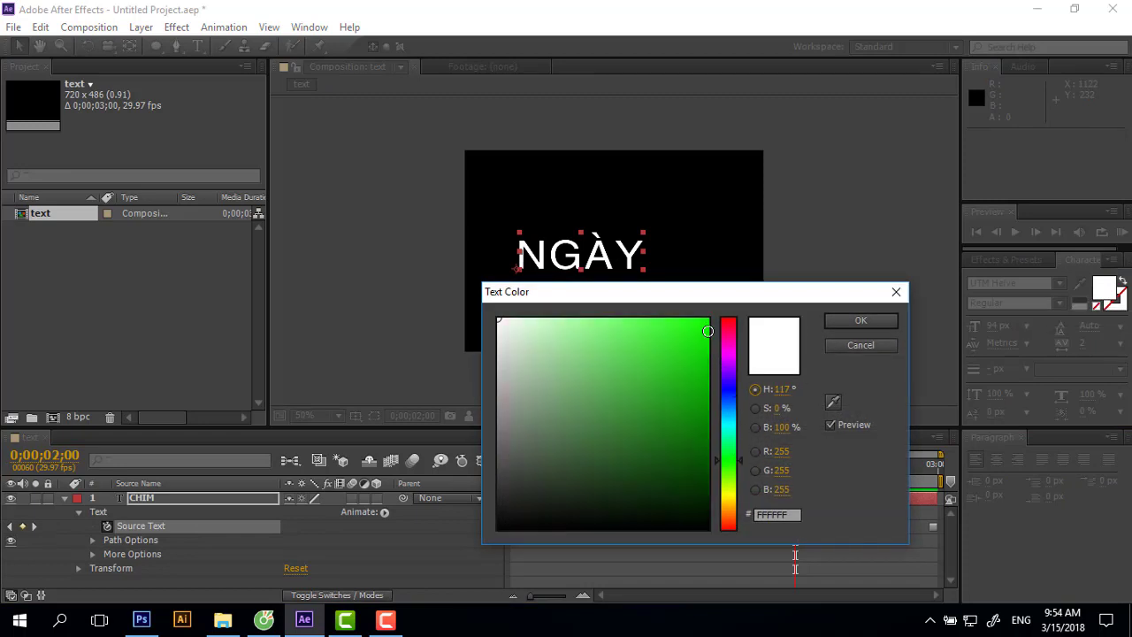
left_click(846, 325)
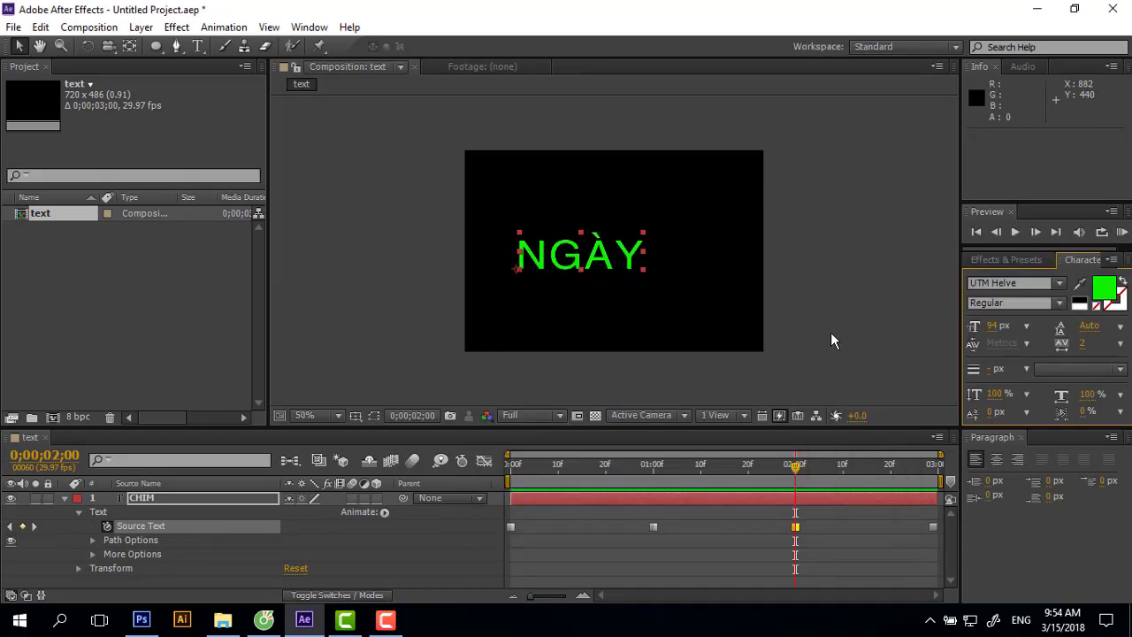
At the XƯA keyframe, set the fill colour to saturated magenta and preview the cycle.
left_click(35, 526)
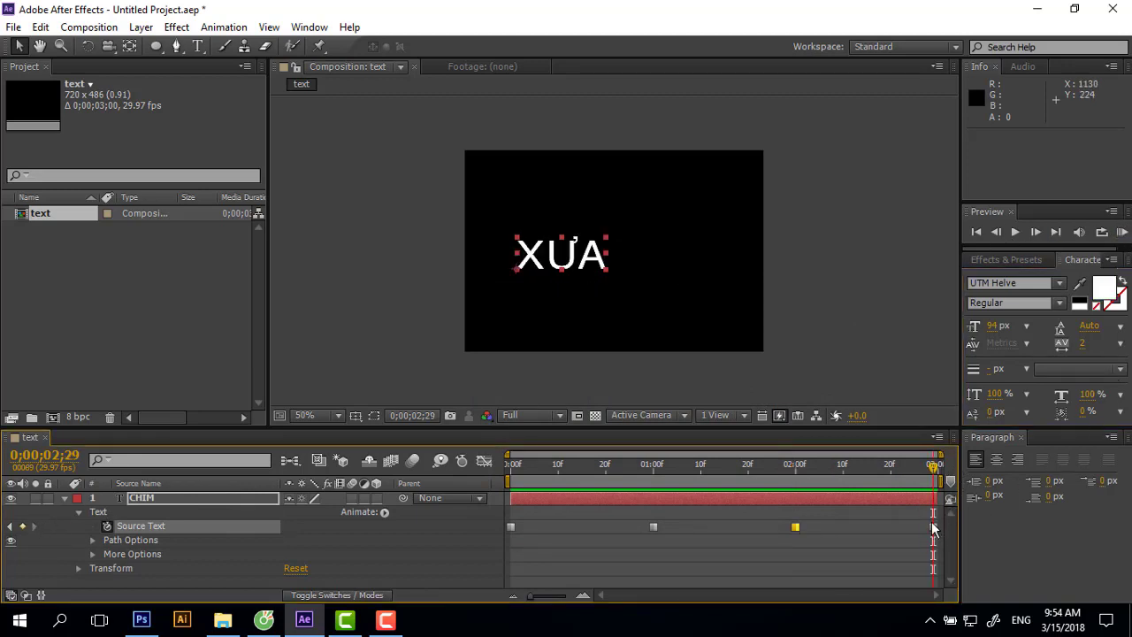
left_click(1111, 295)
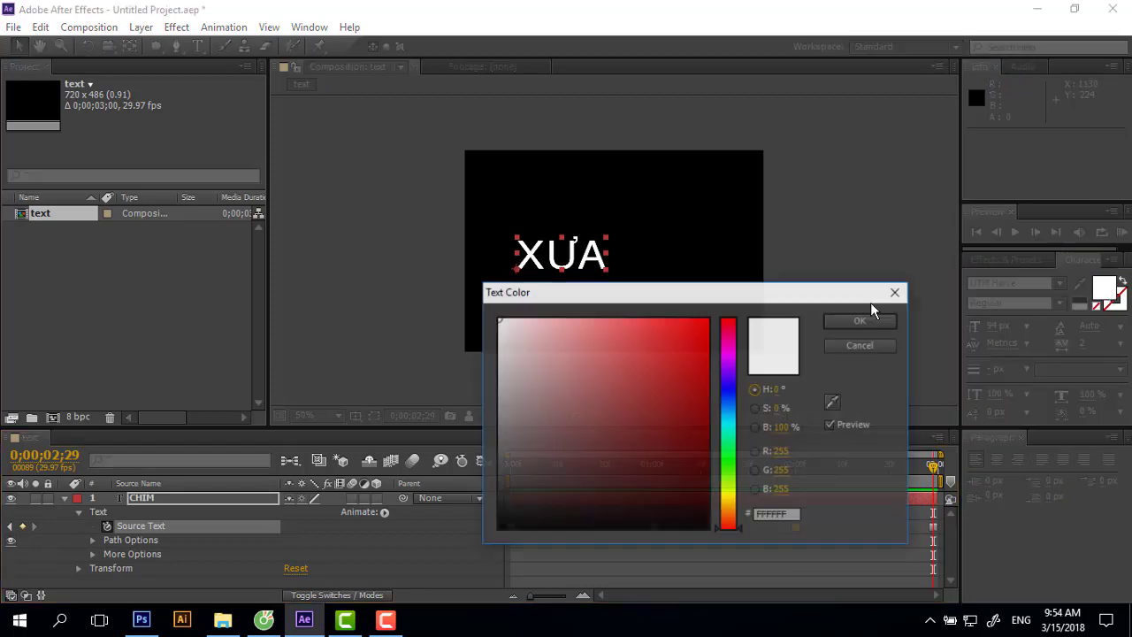
left_click(733, 383)
left_click_drag(730, 362, 739, 346)
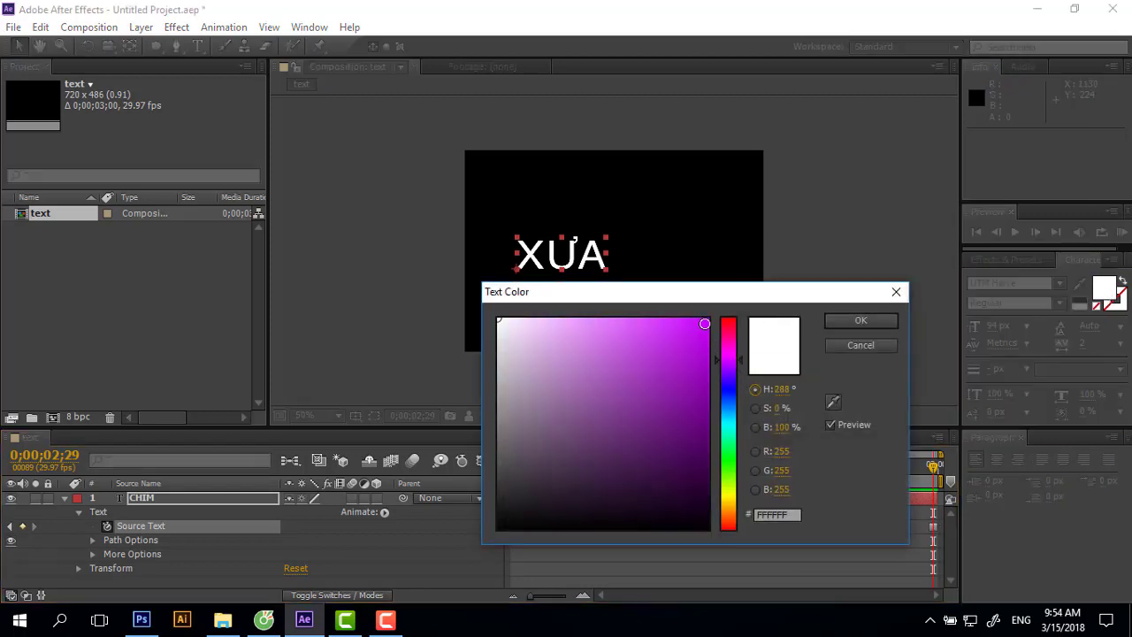
left_click(704, 324)
left_click(836, 320)
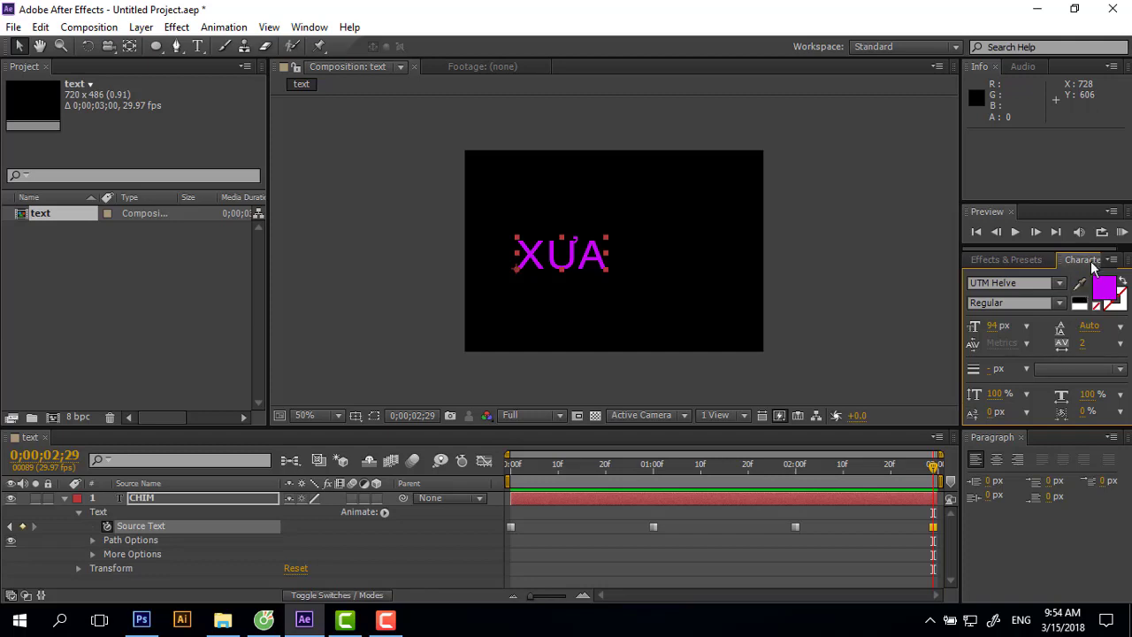
left_click(1120, 235)
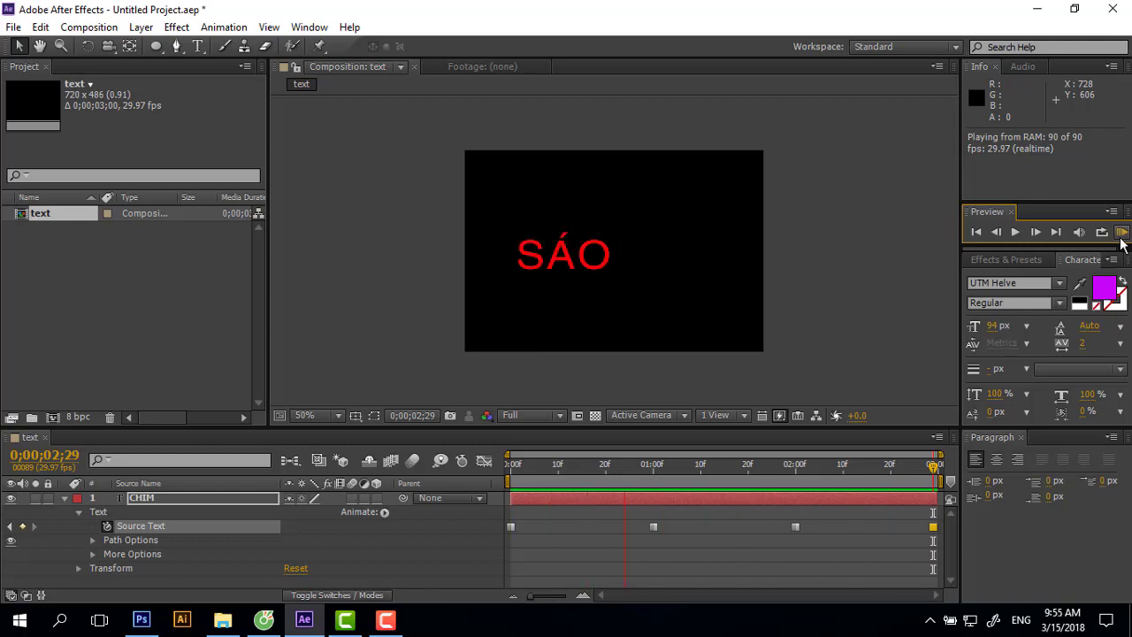
Stop the preview, leaving the magenta XƯA final frame on screen.
left_click(1120, 239)
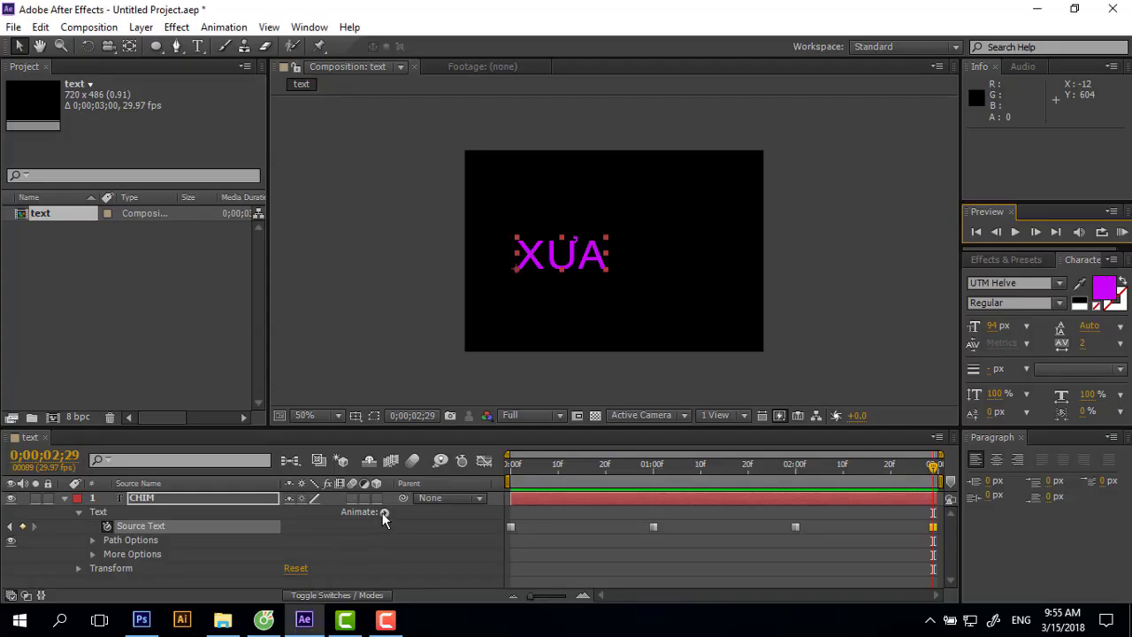
Add a Fill Color RGB animator to the text layer and return to frame 0.
left_click(383, 512)
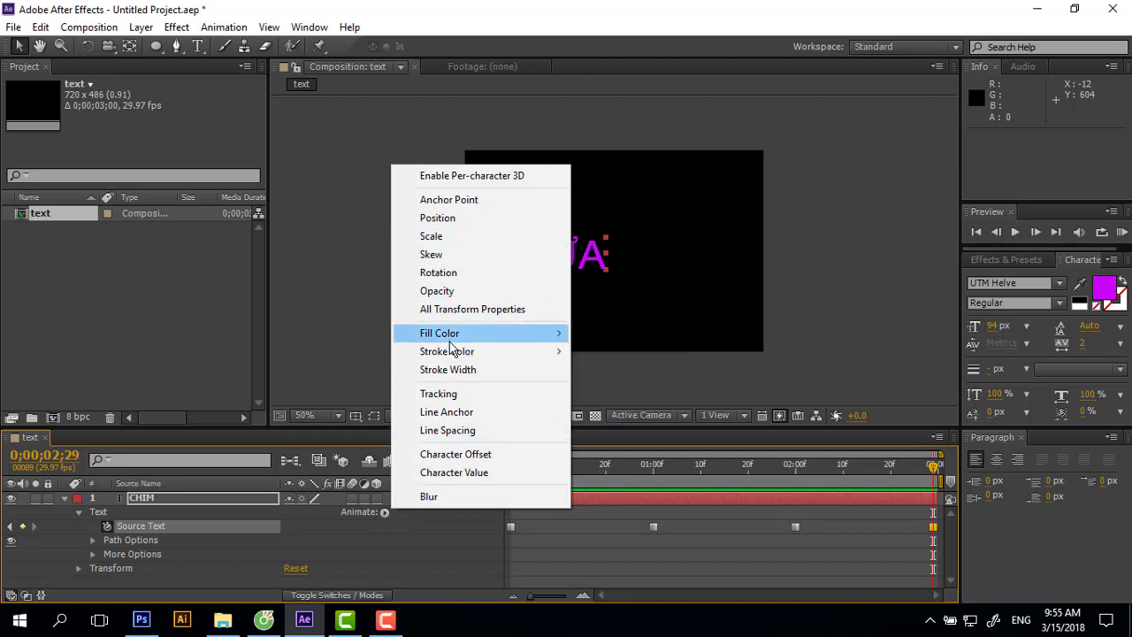
mouse_move(447, 340)
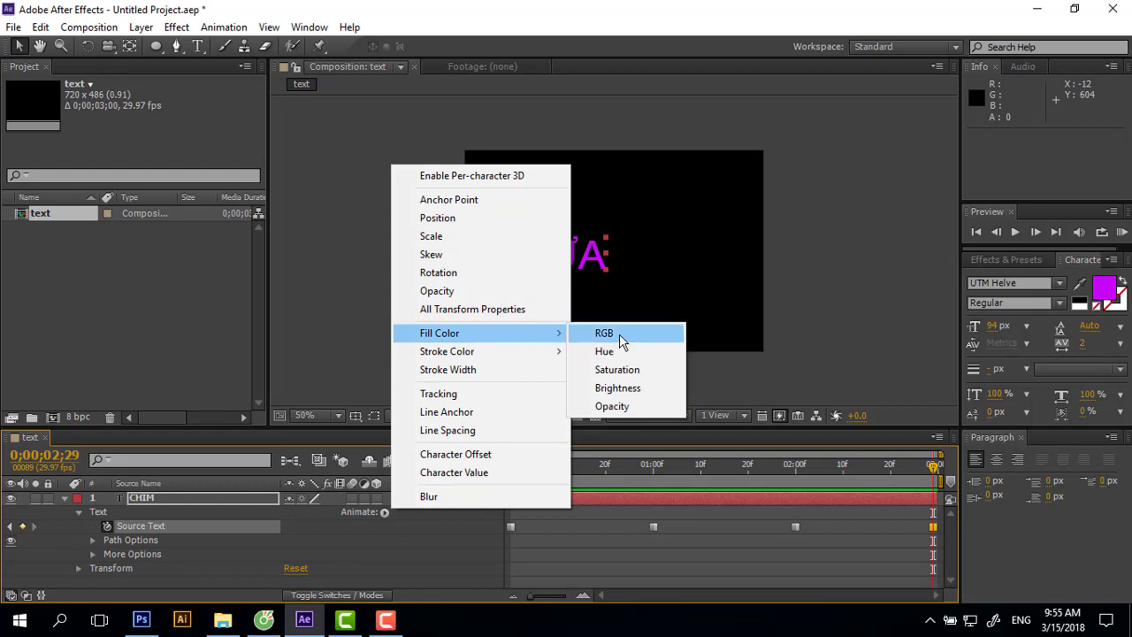
left_click(619, 334)
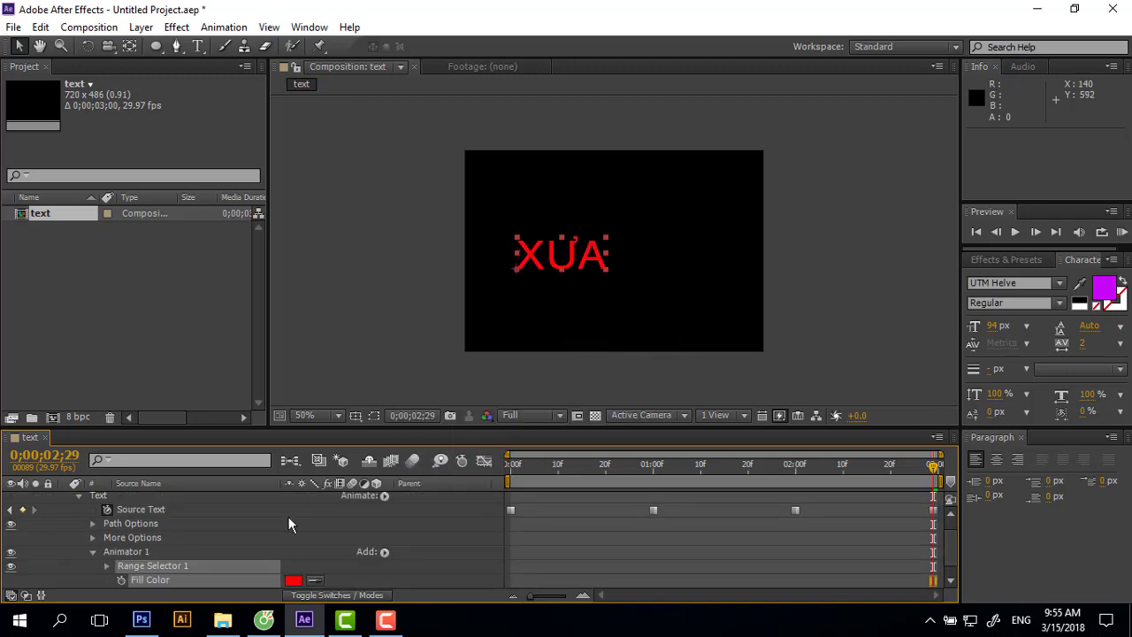
scroll(301, 529, "down", 1)
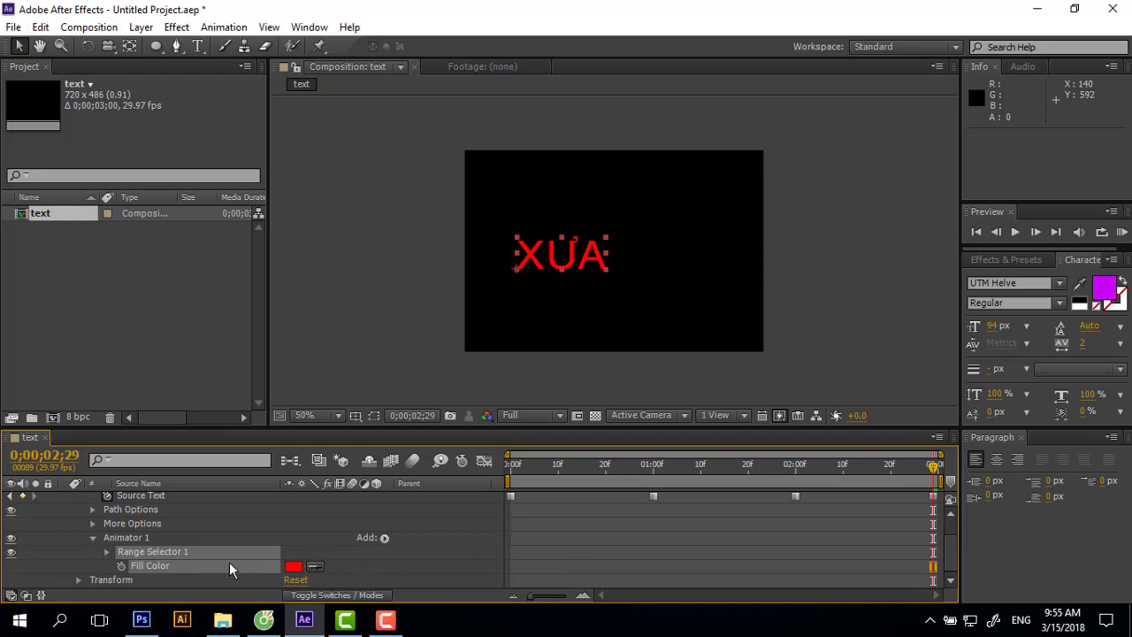
left_click_drag(903, 474, 495, 520)
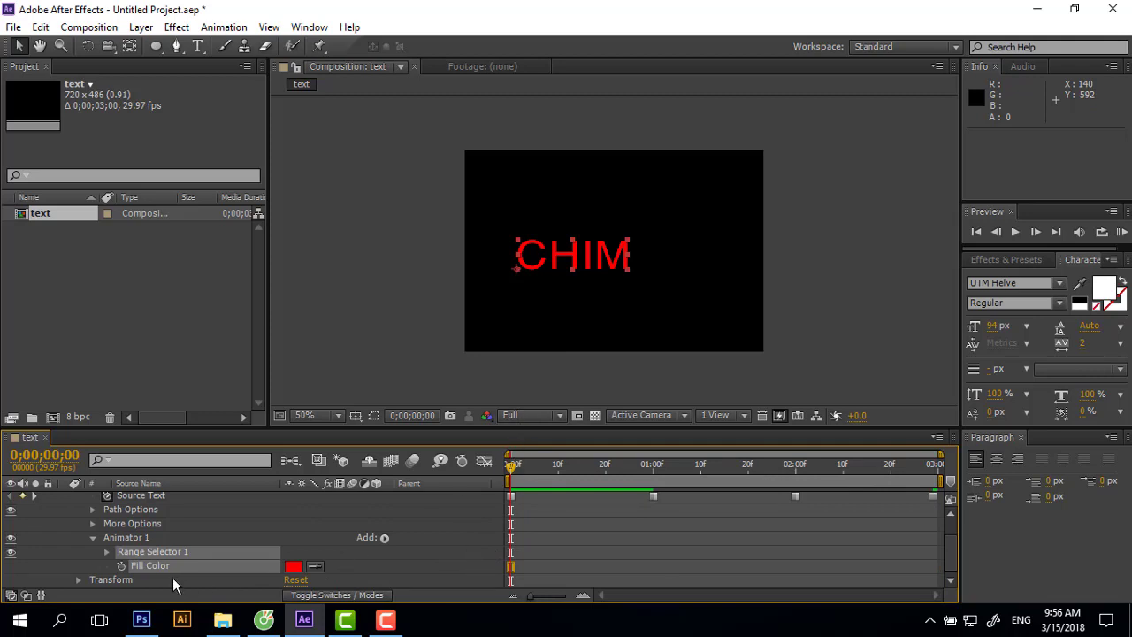
Turn on the Fill Color stopwatch and key a white fill for CHIM at frame 0.
left_click(121, 566)
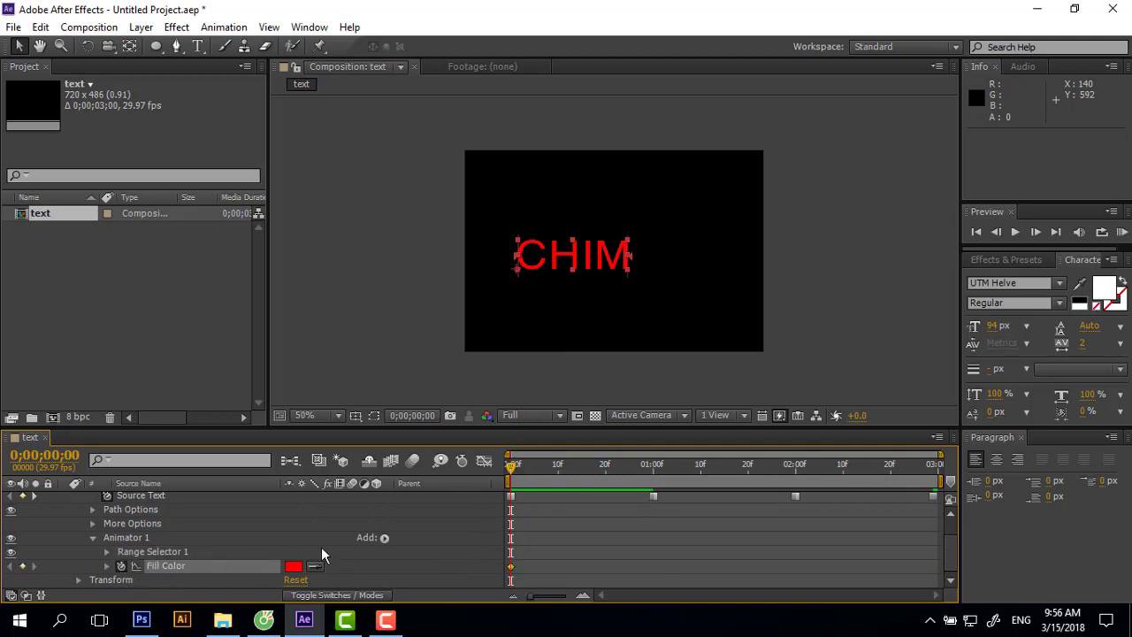
left_click_drag(511, 475, 852, 477)
key("Home")
left_click(295, 567)
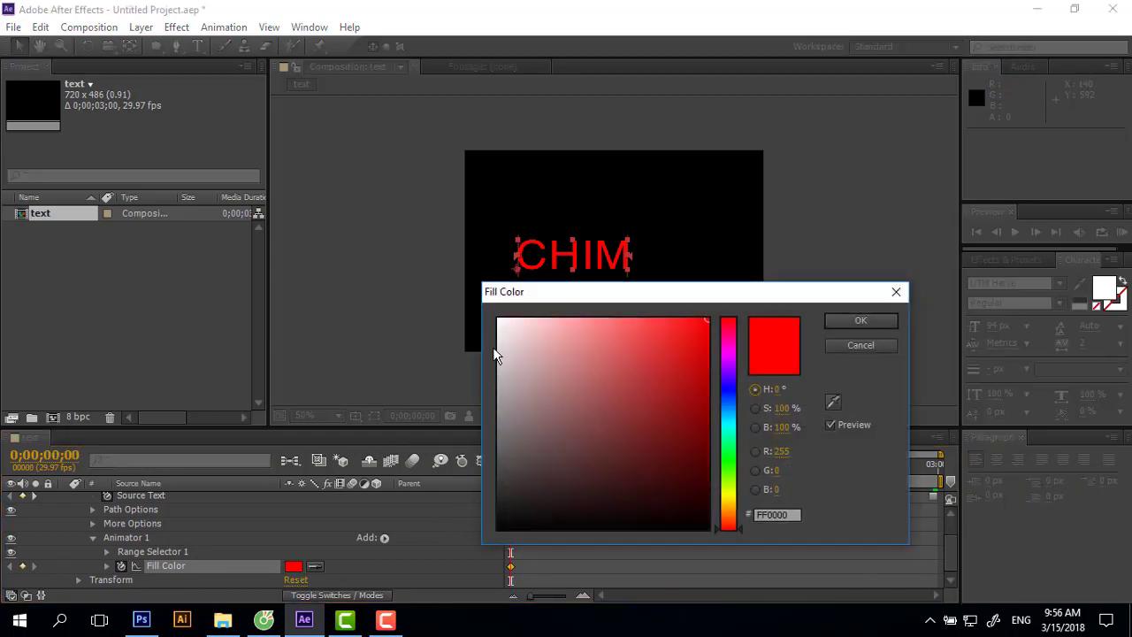
left_click(500, 321)
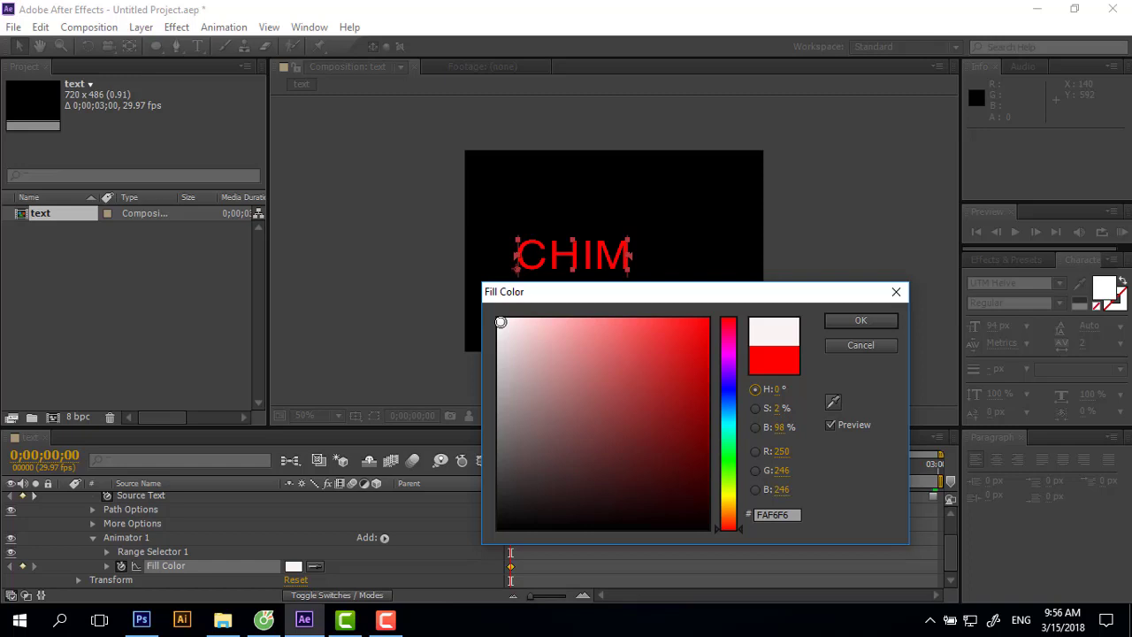
left_click(842, 321)
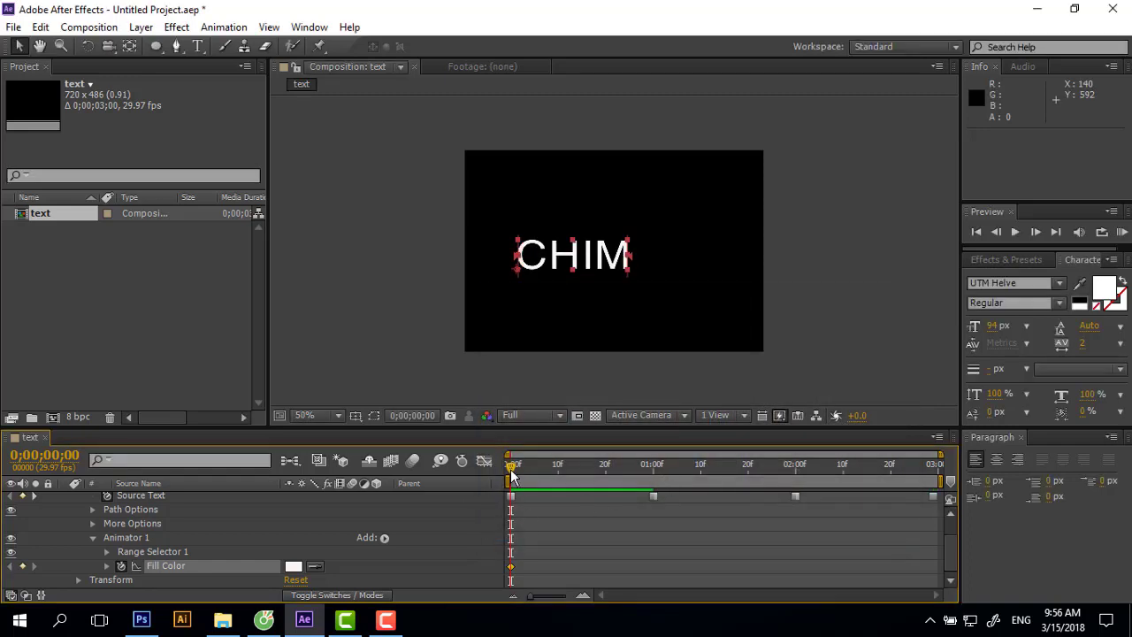
Key a saturated green fill colour at the last frame.
left_click(834, 468)
left_click(933, 480)
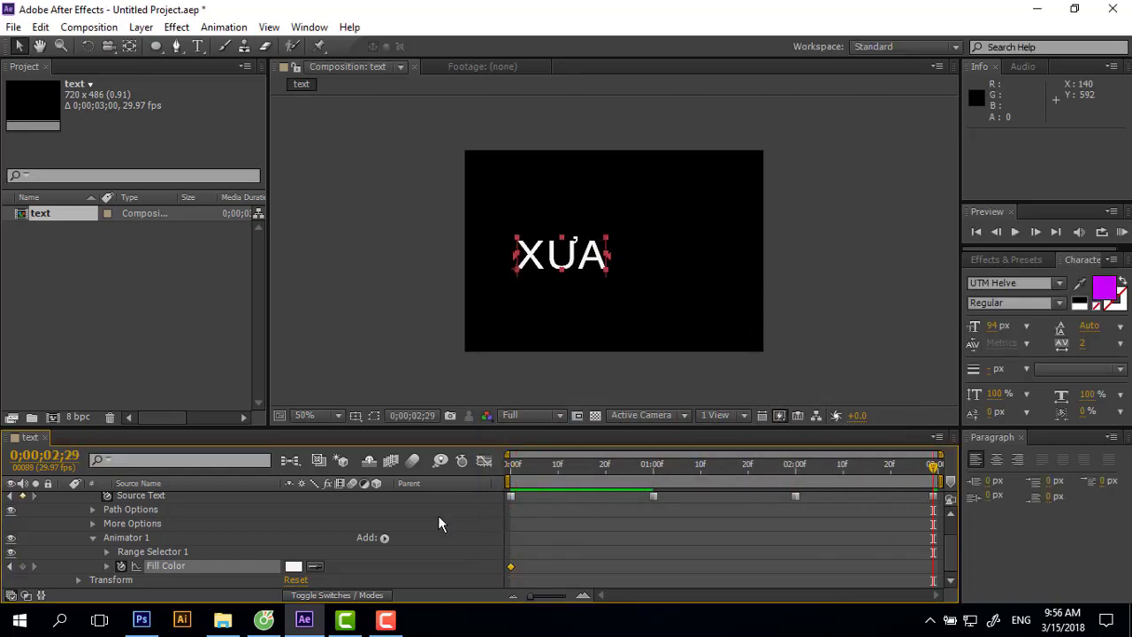
left_click(293, 566)
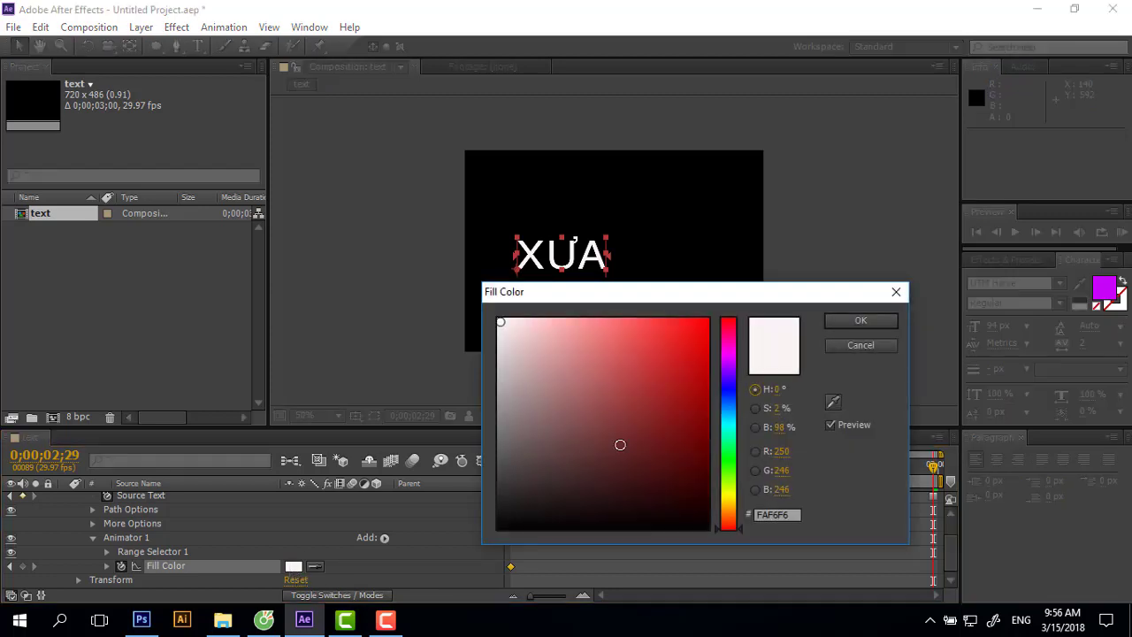
left_click(728, 468)
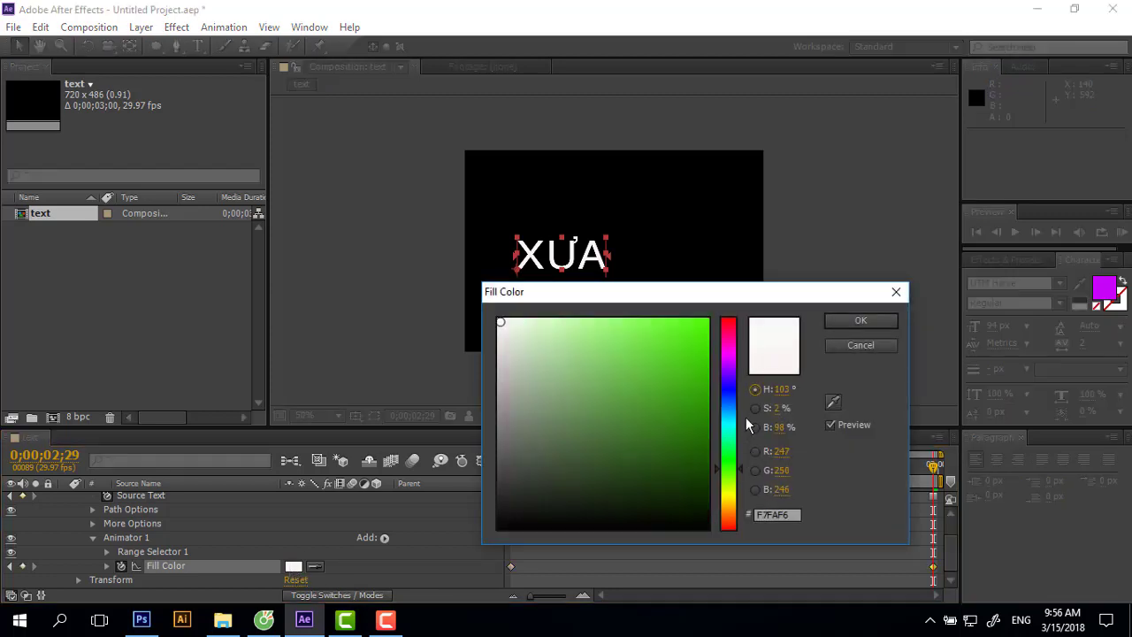
left_click(699, 323)
left_click(866, 322)
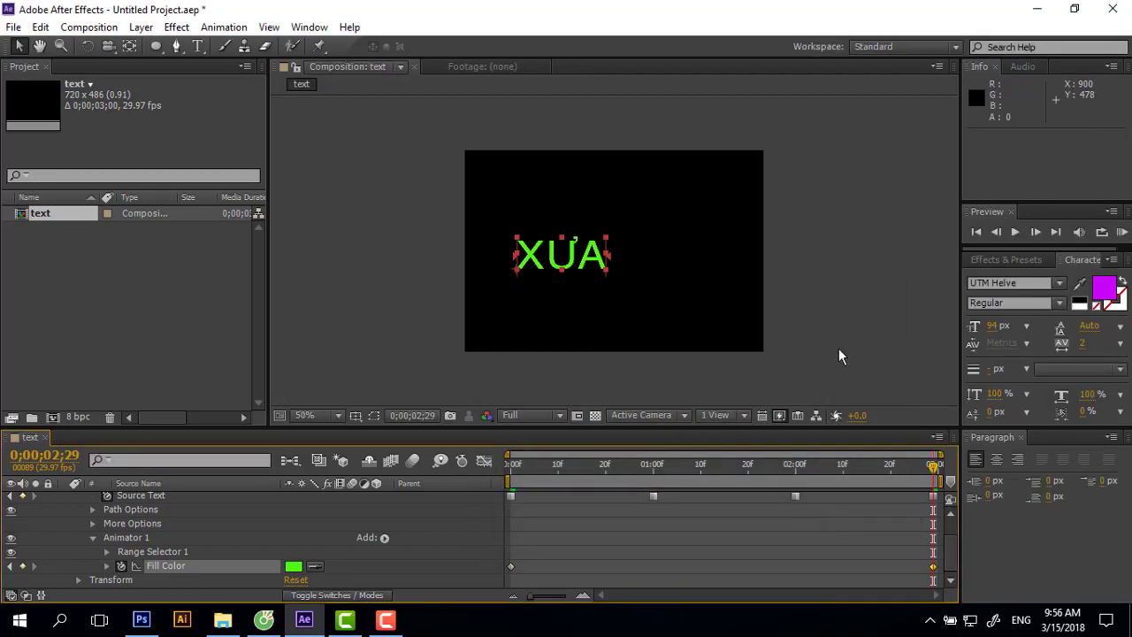
Preview the colour animation, then move the green keyframe back to one second.
key("Home")
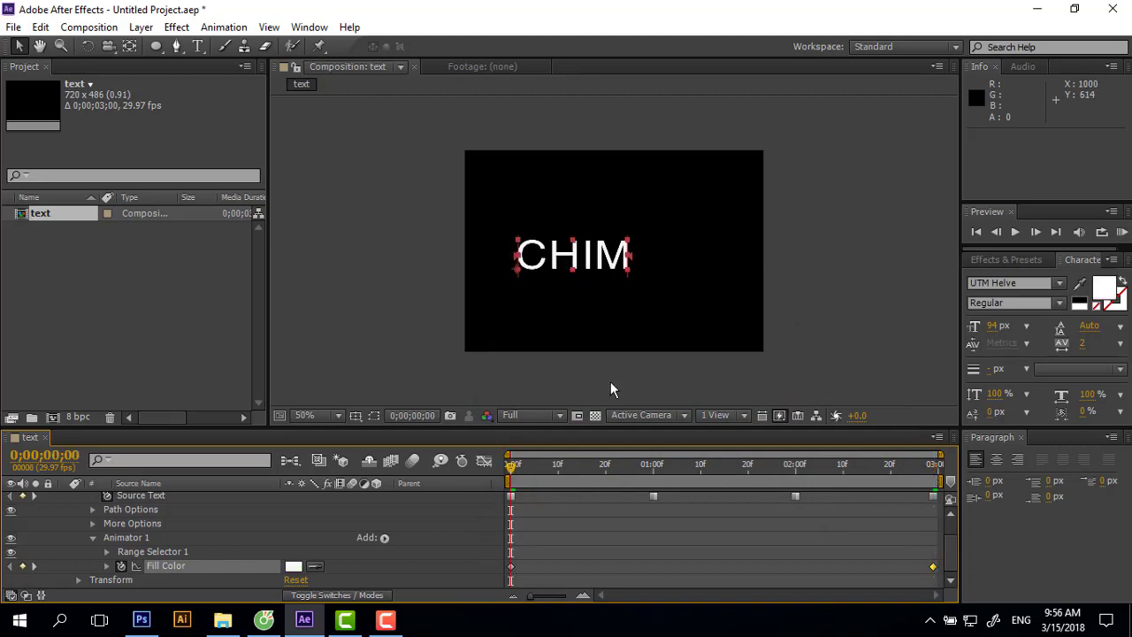
left_click(1121, 232)
left_click(1121, 232)
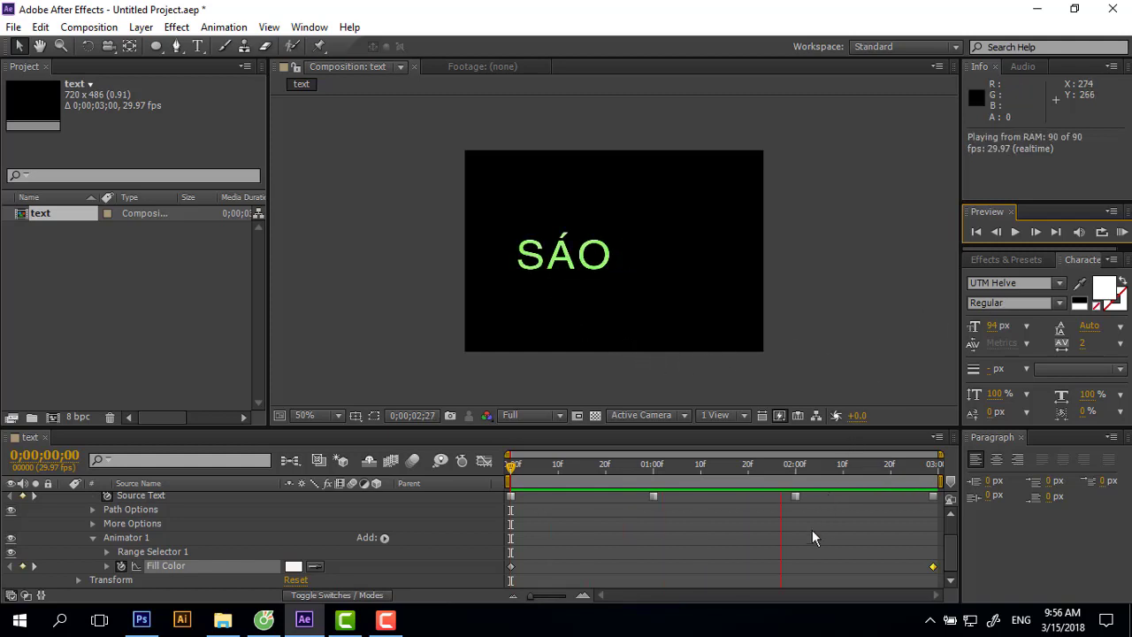
left_click(888, 563)
left_click_drag(933, 566, 653, 566)
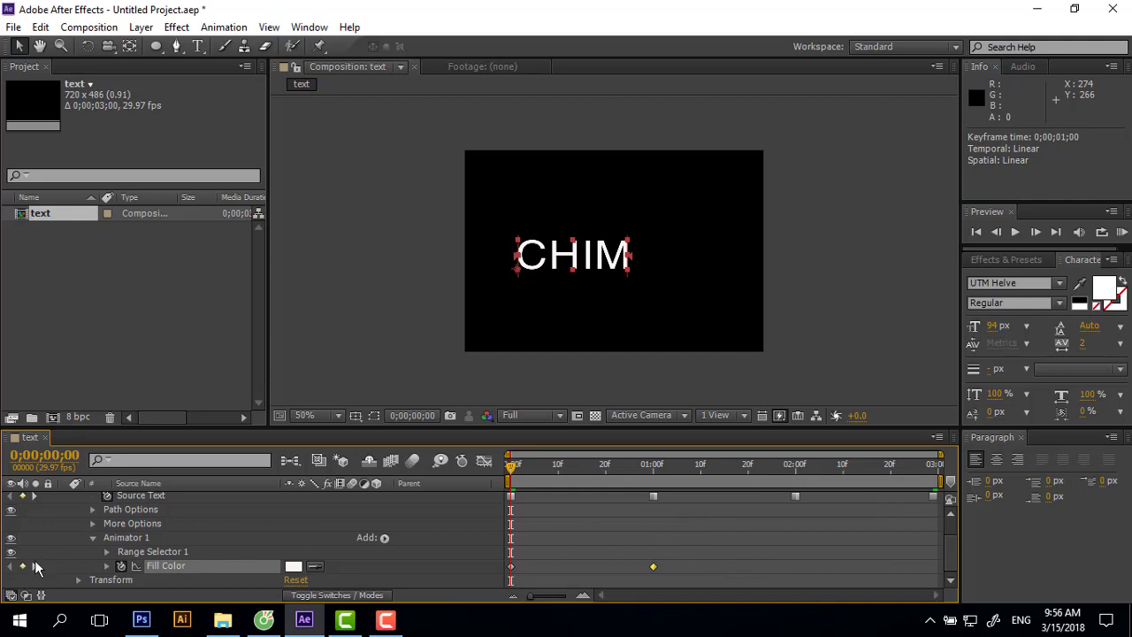
left_click(33, 565)
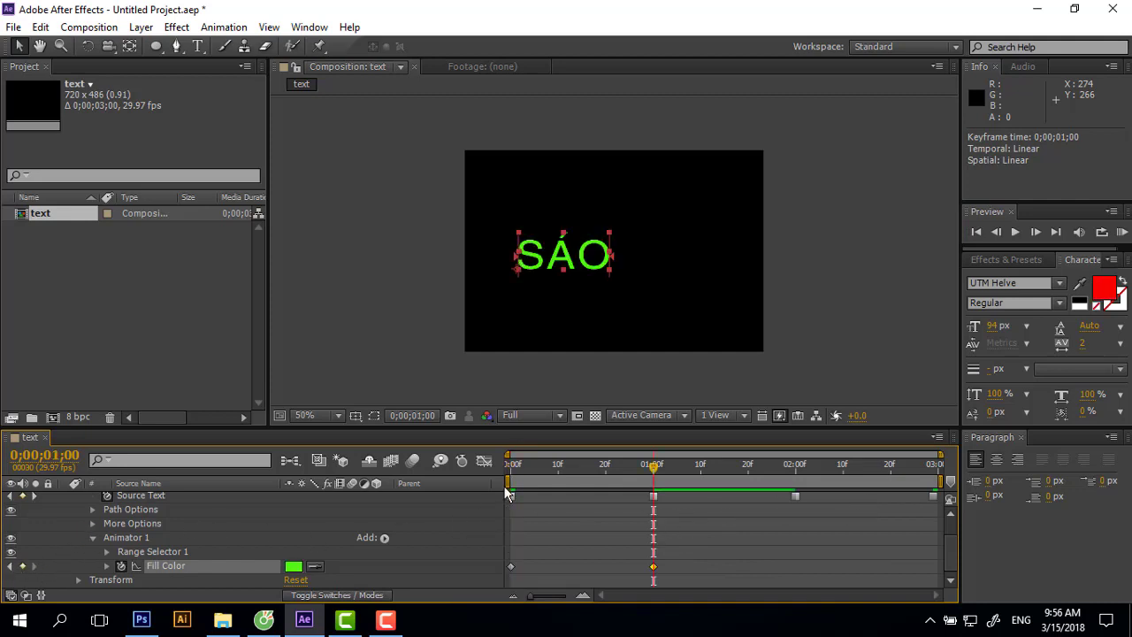
Key a pink fill colour for NGÀY at two seconds.
left_click_drag(656, 482, 796, 494)
left_click(293, 567)
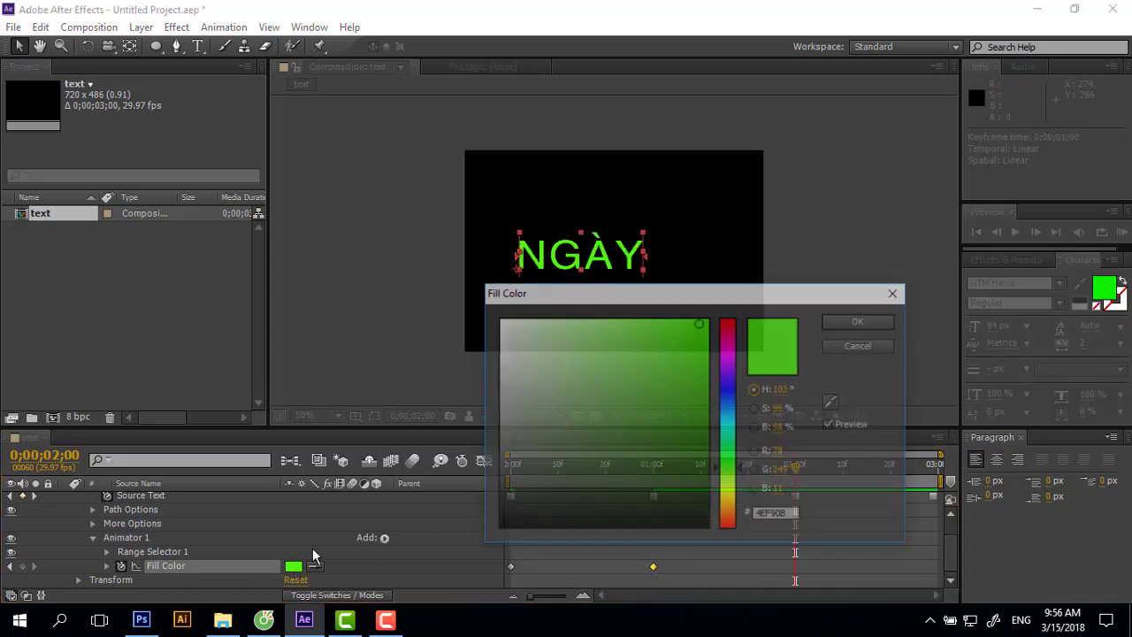
left_click(727, 334)
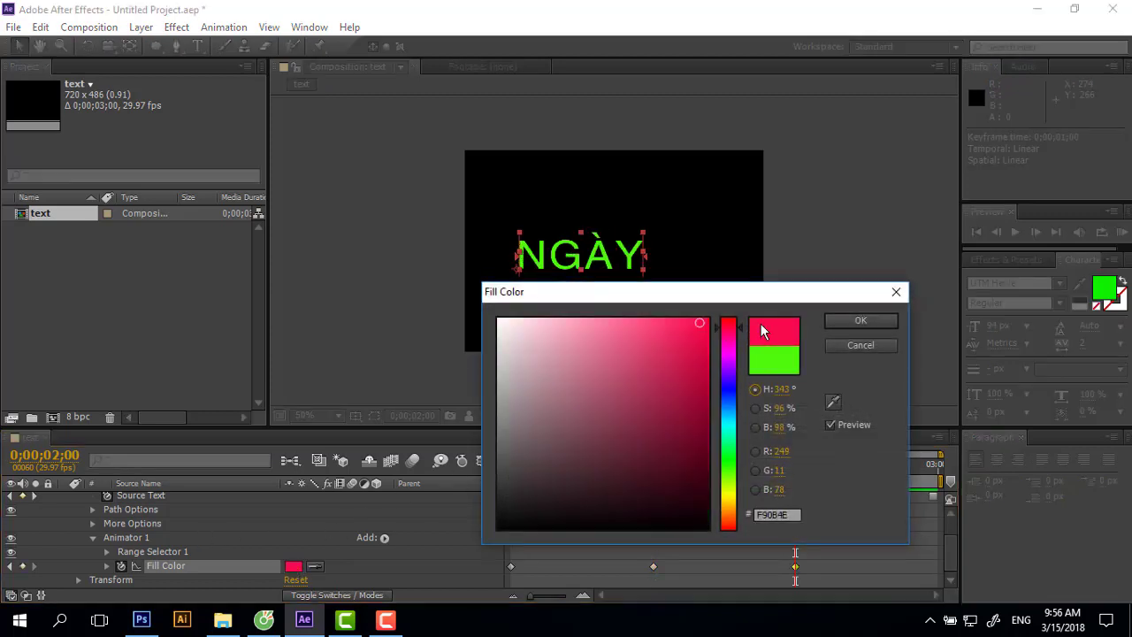
left_click(839, 316)
Key a yellow fill for XƯA on the last frame, then preview from the start.
left_click_drag(796, 465, 946, 495)
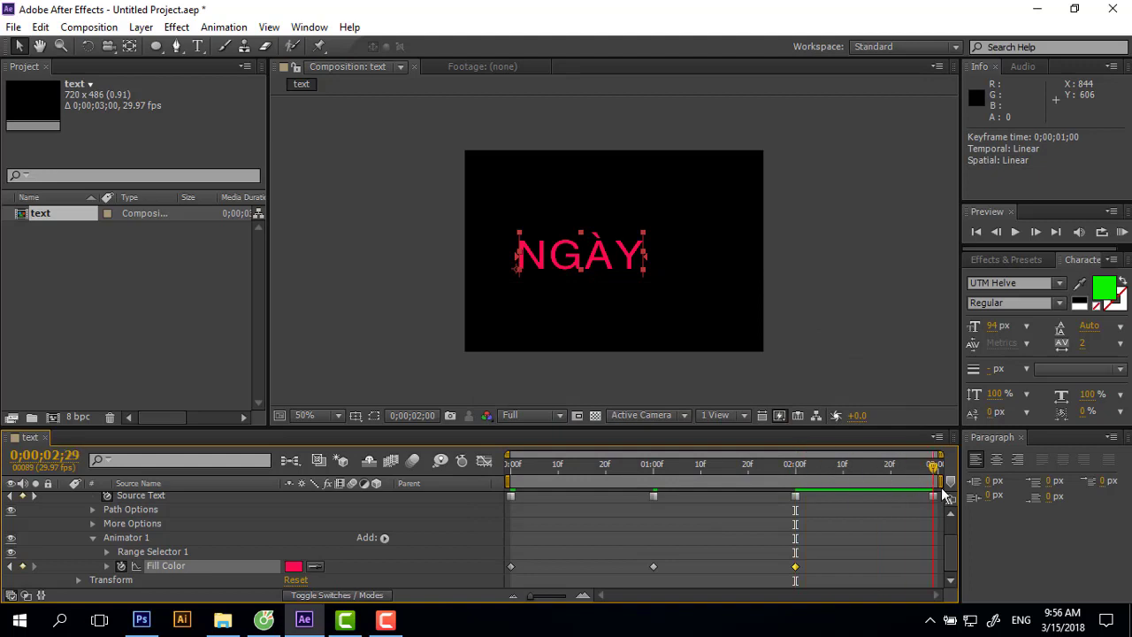
left_click(296, 566)
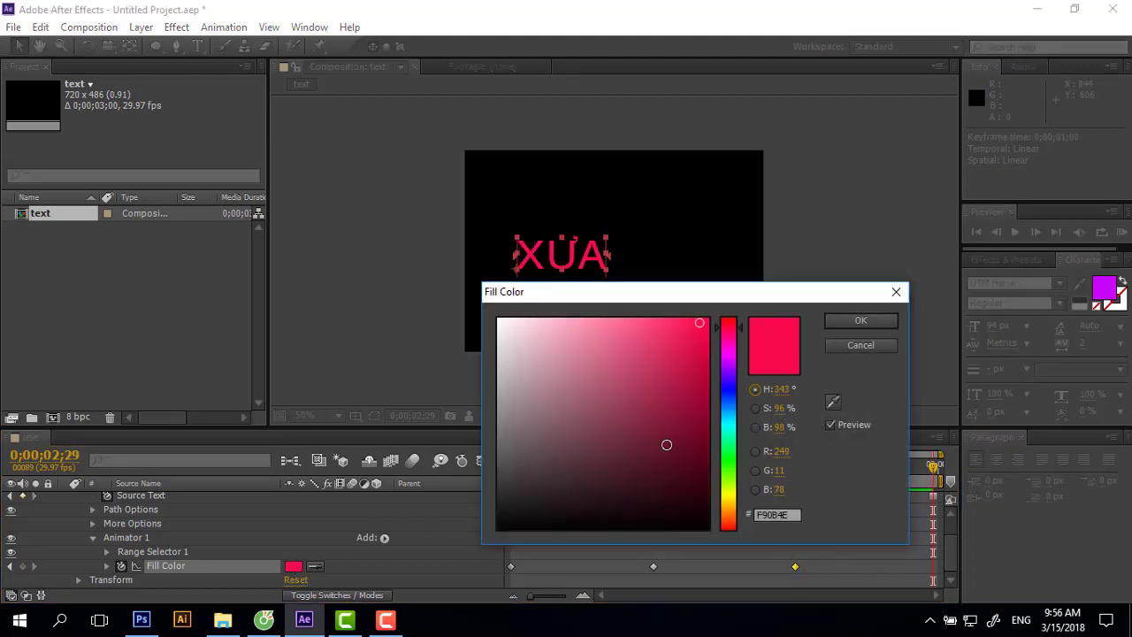
left_click(728, 500)
left_click(849, 320)
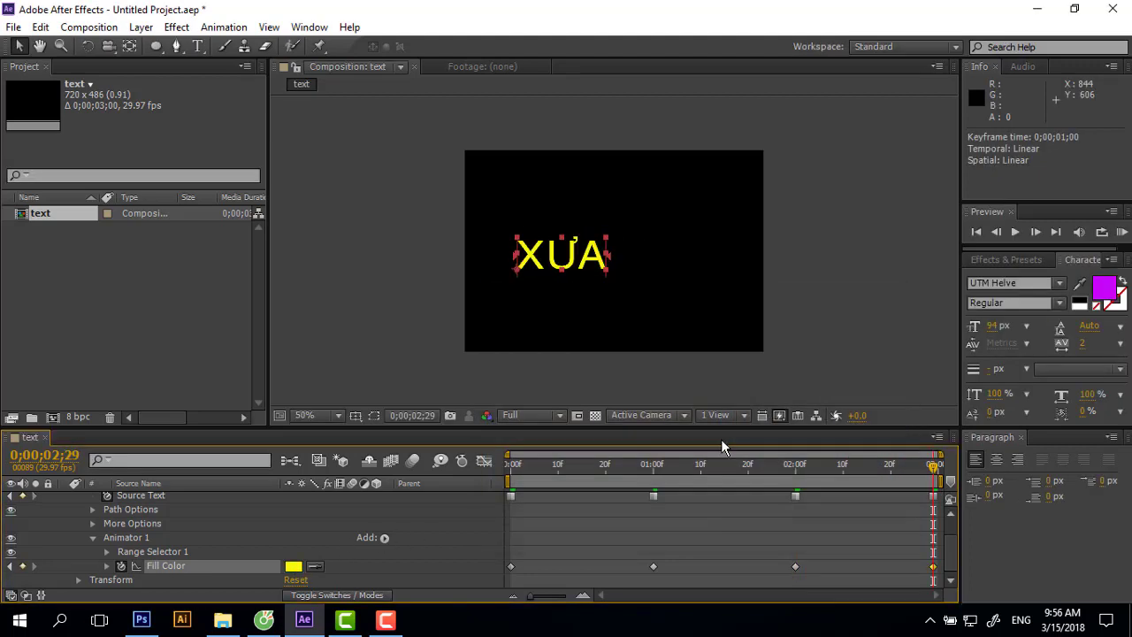
left_click_drag(937, 473, 495, 484)
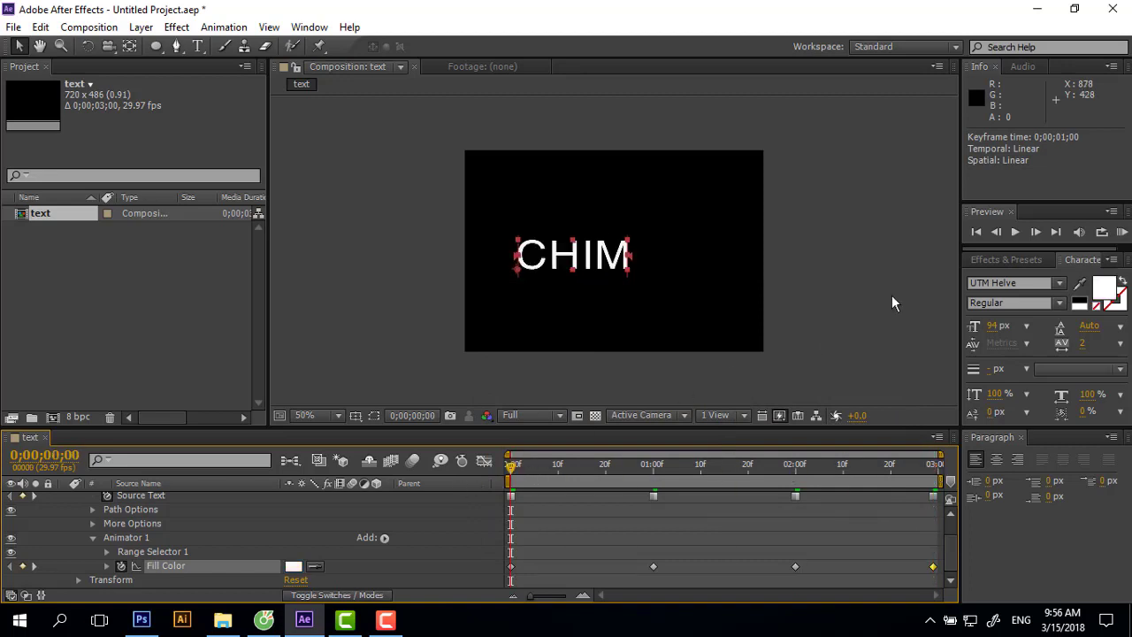
left_click(1122, 232)
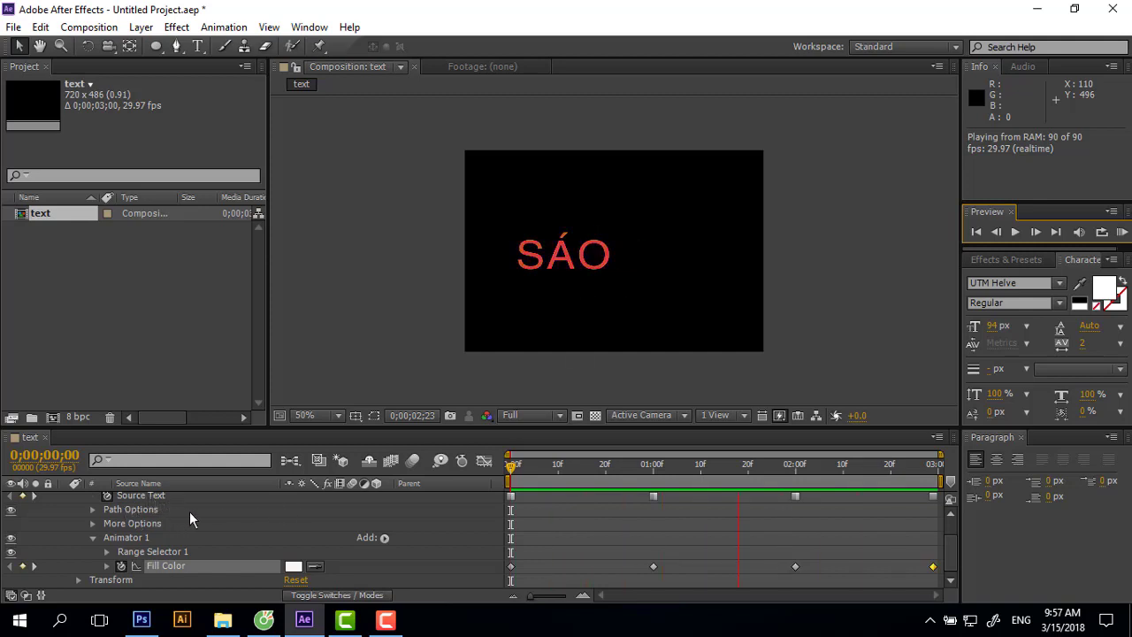
key("space")
scroll(141, 518, "up", 2)
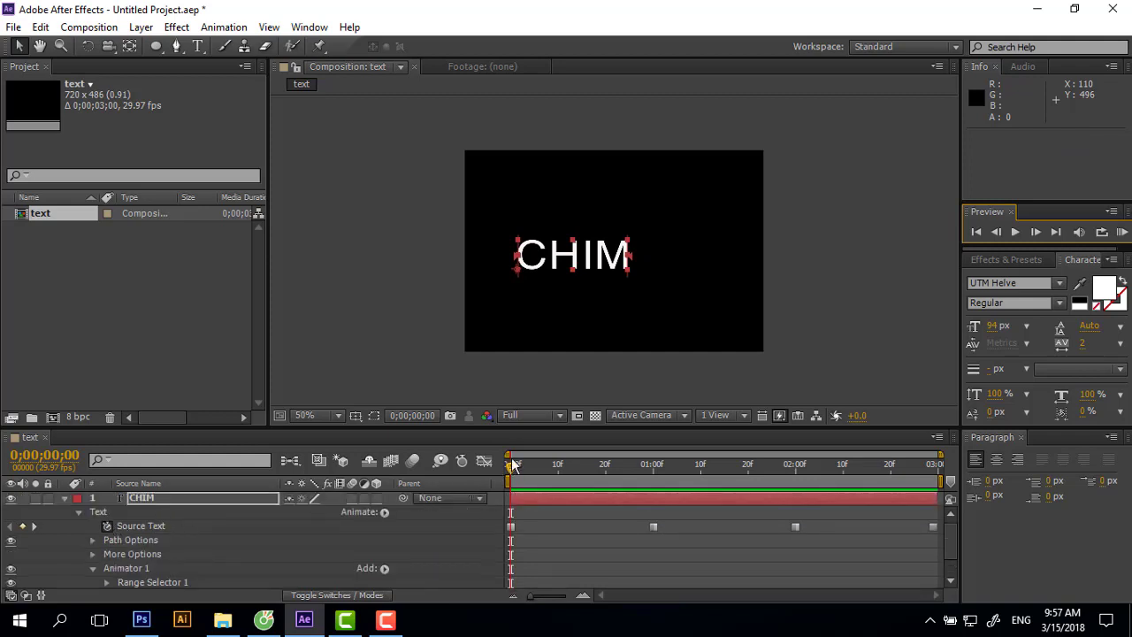
left_click(531, 490)
scroll(591, 530, "down", 2)
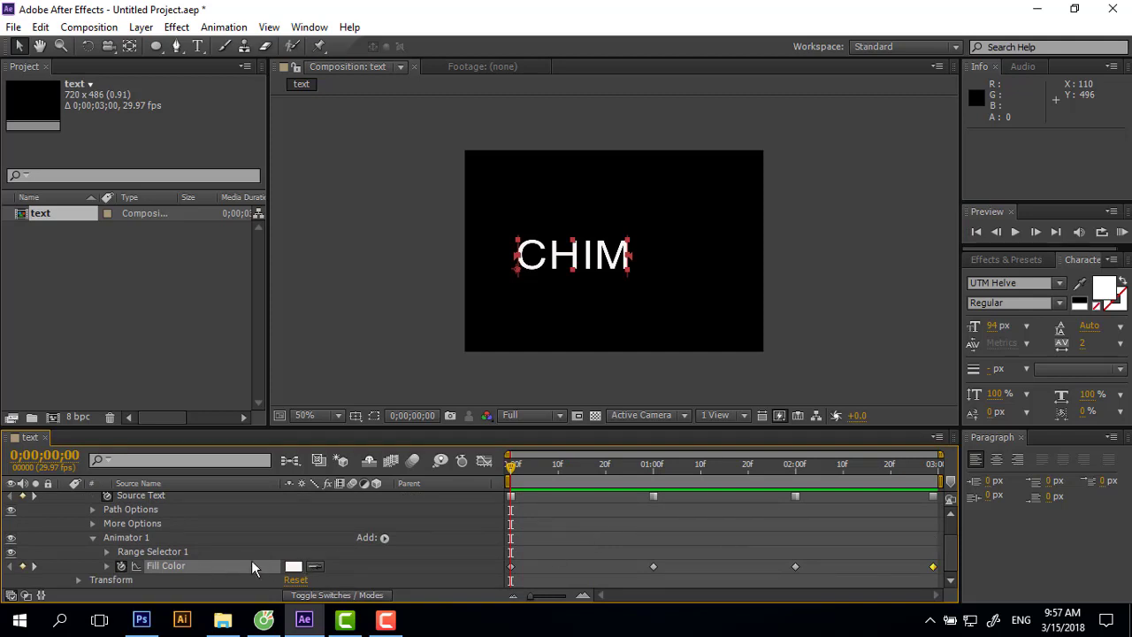
left_click(1121, 232)
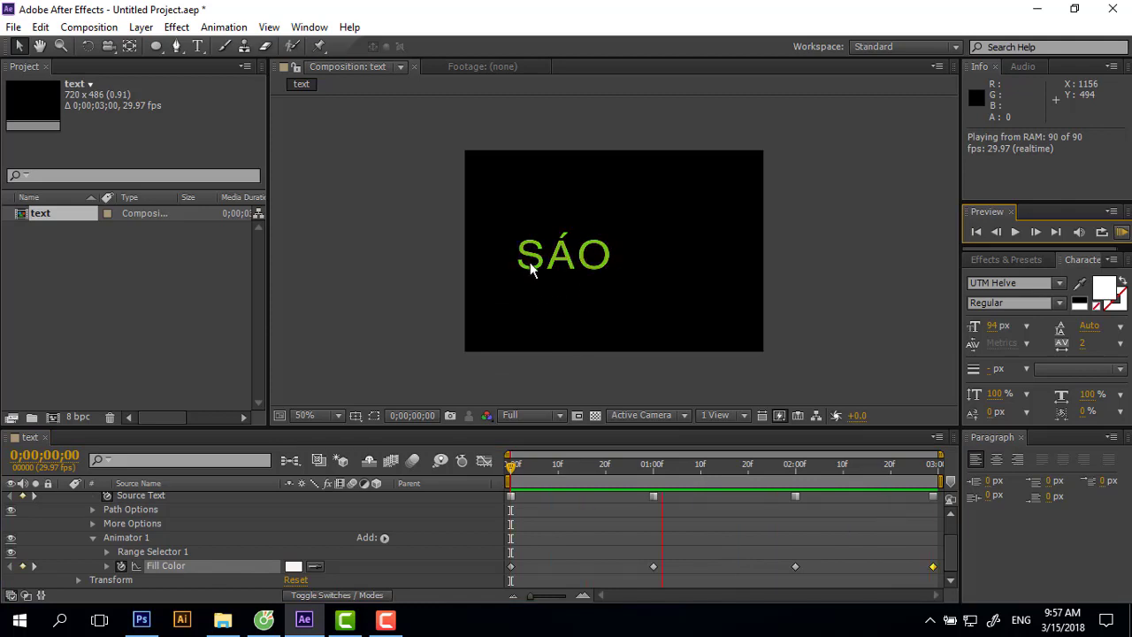
left_click(545, 512)
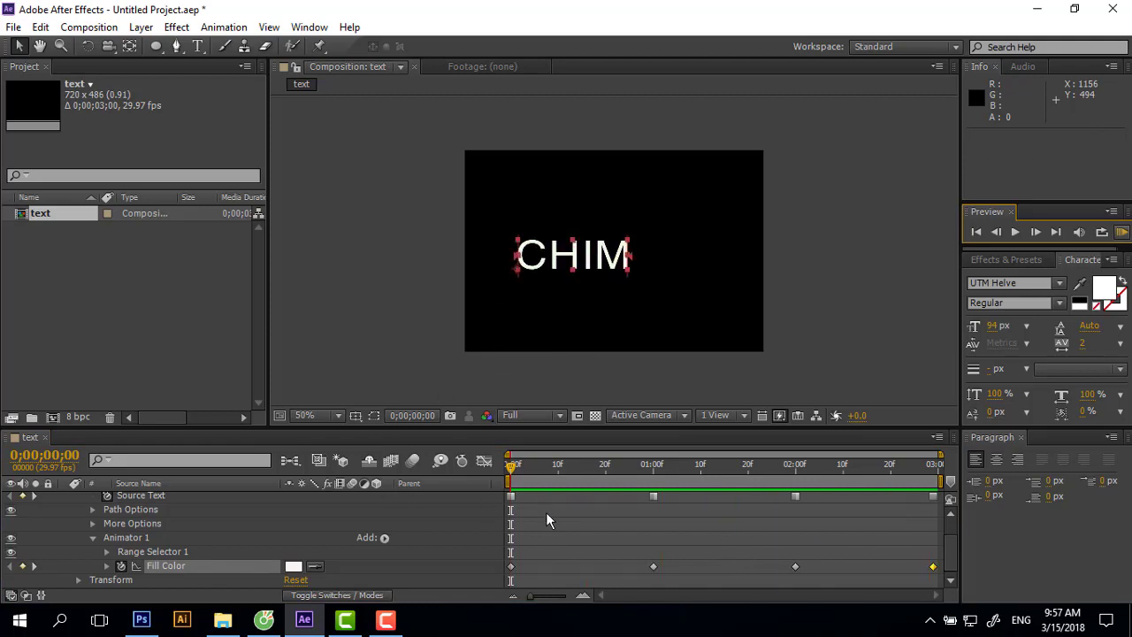
left_click(558, 467)
mouse_move(566, 479)
left_mouse_down()
mouse_move(711, 473)
mouse_move(416, 477)
left_mouse_up()
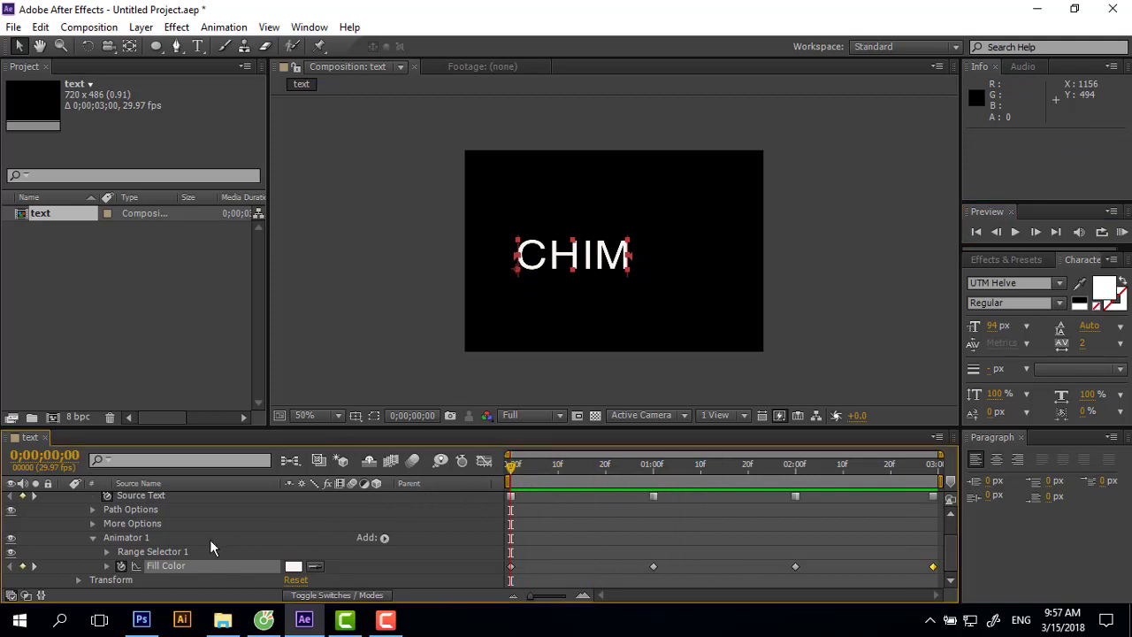
scroll(188, 538, "up", 2)
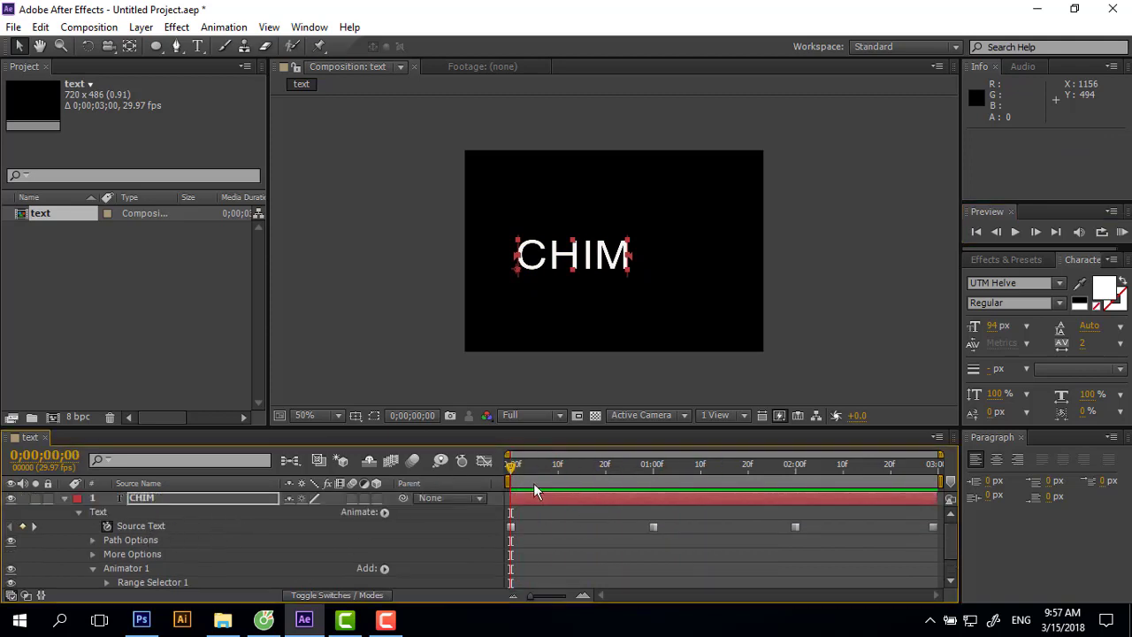
mouse_move(533, 483)
left_mouse_down()
mouse_move(488, 493)
mouse_move(654, 502)
left_mouse_up()
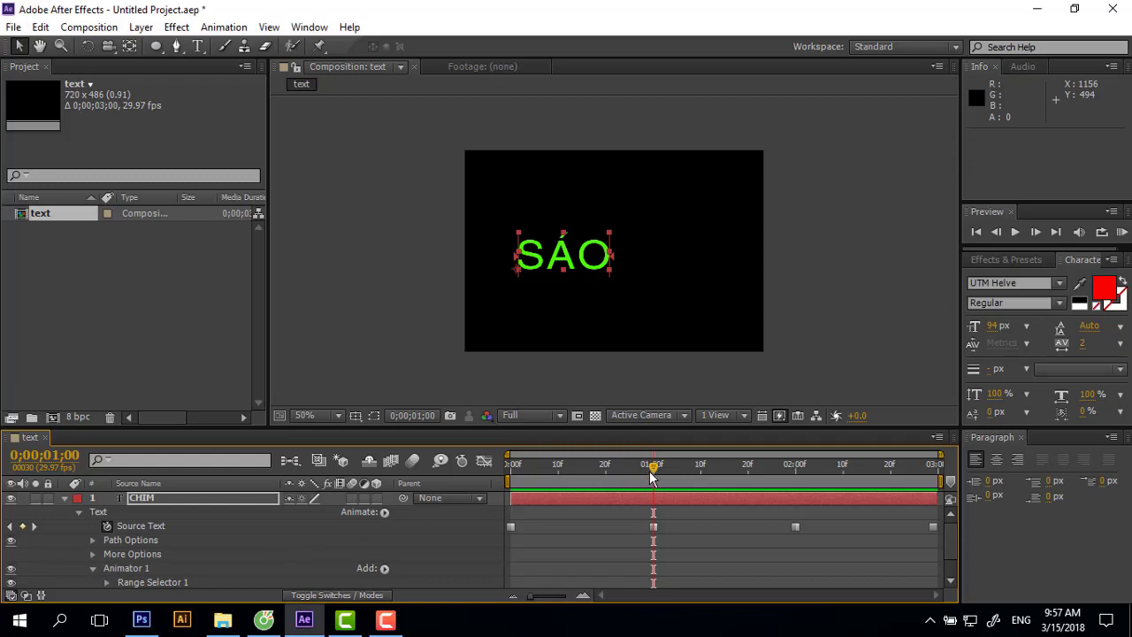
left_click_drag(652, 466, 807, 478)
scroll(193, 553, "down", 1)
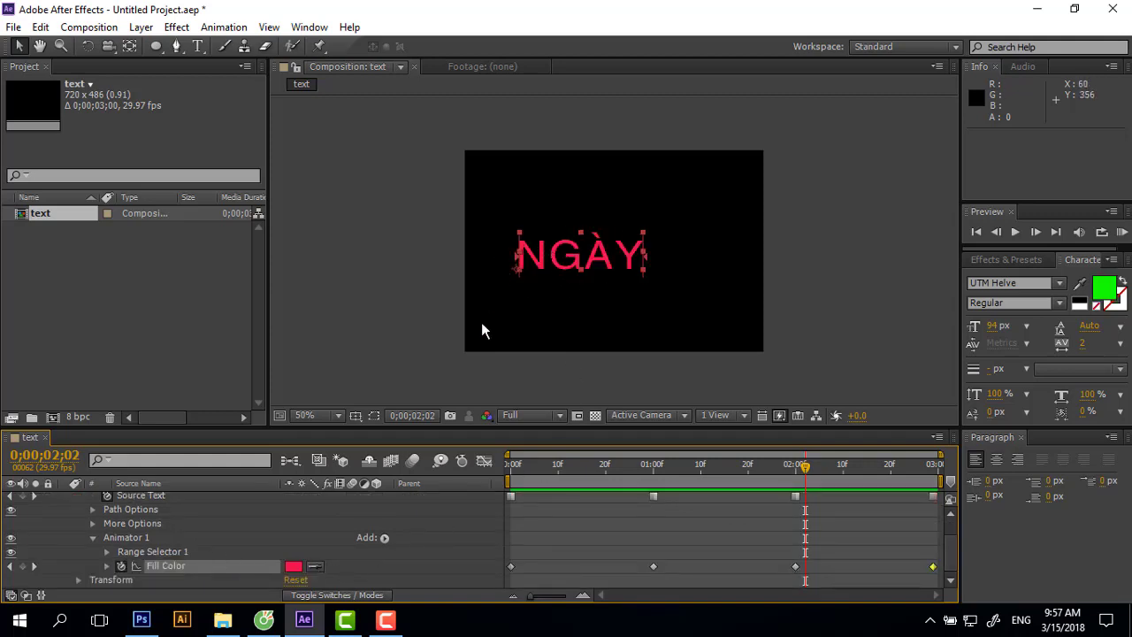
scroll(373, 539, "up", 1)
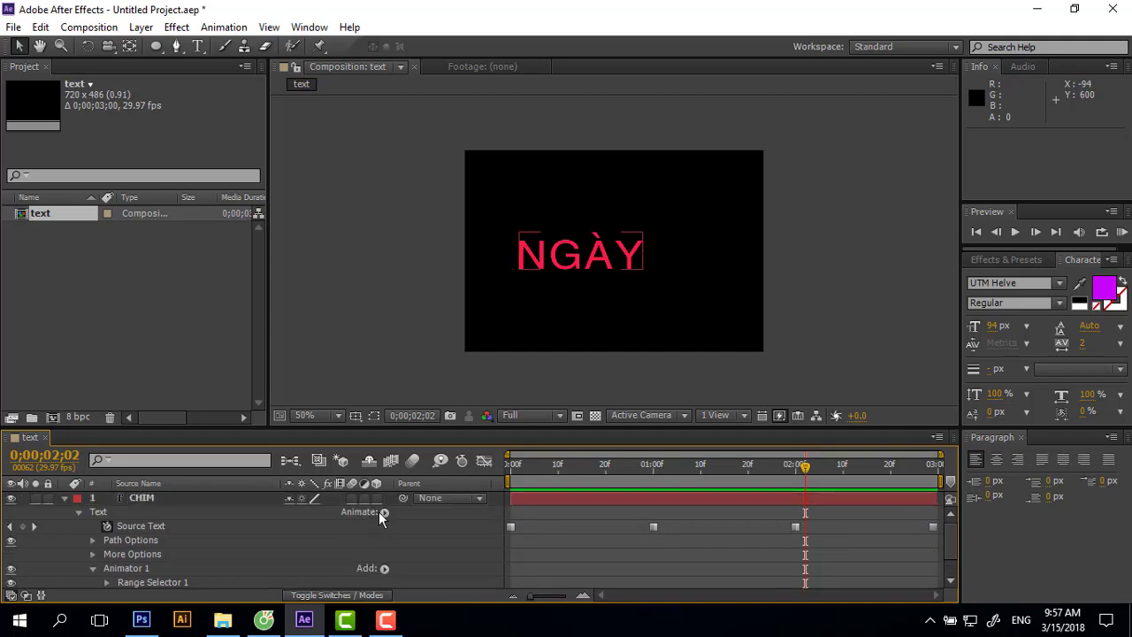
left_click(381, 512)
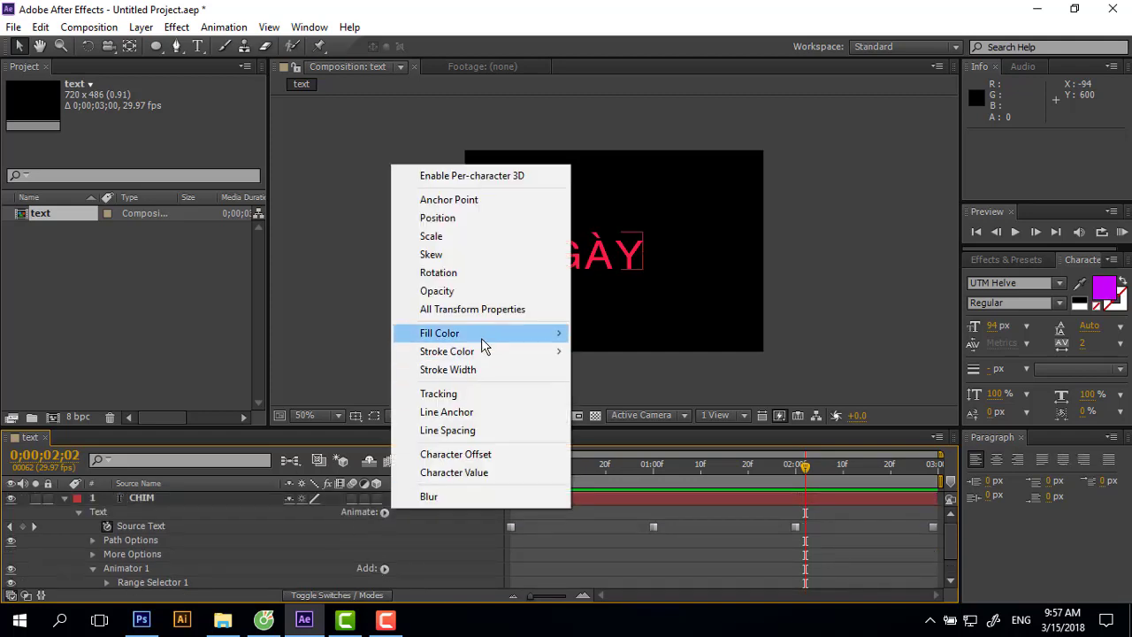
mouse_move(481, 336)
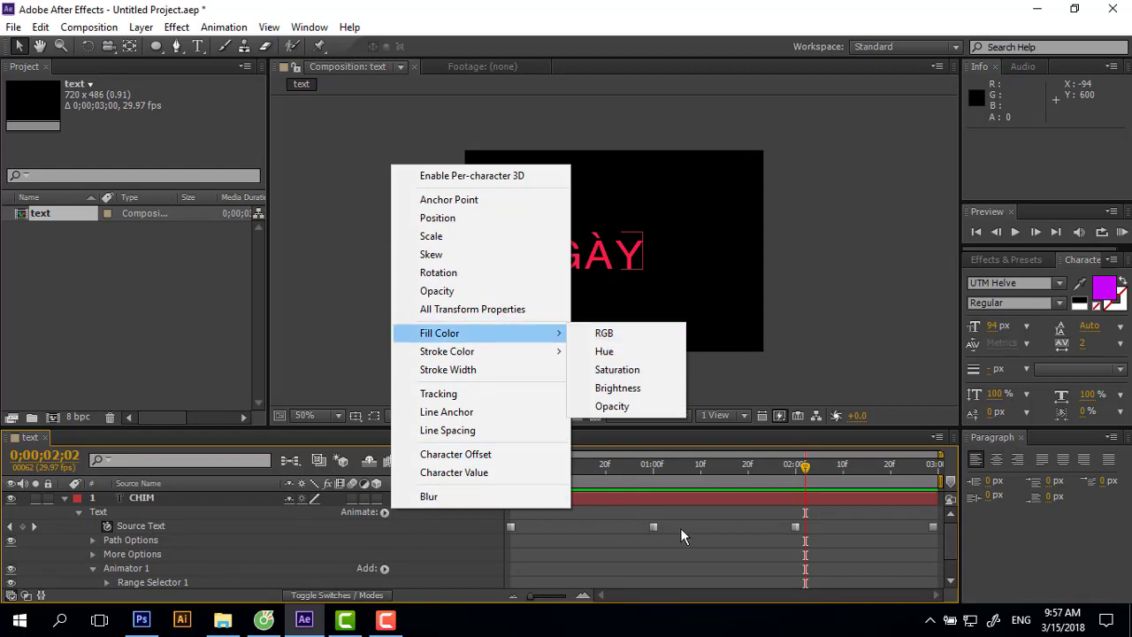
left_click(234, 566)
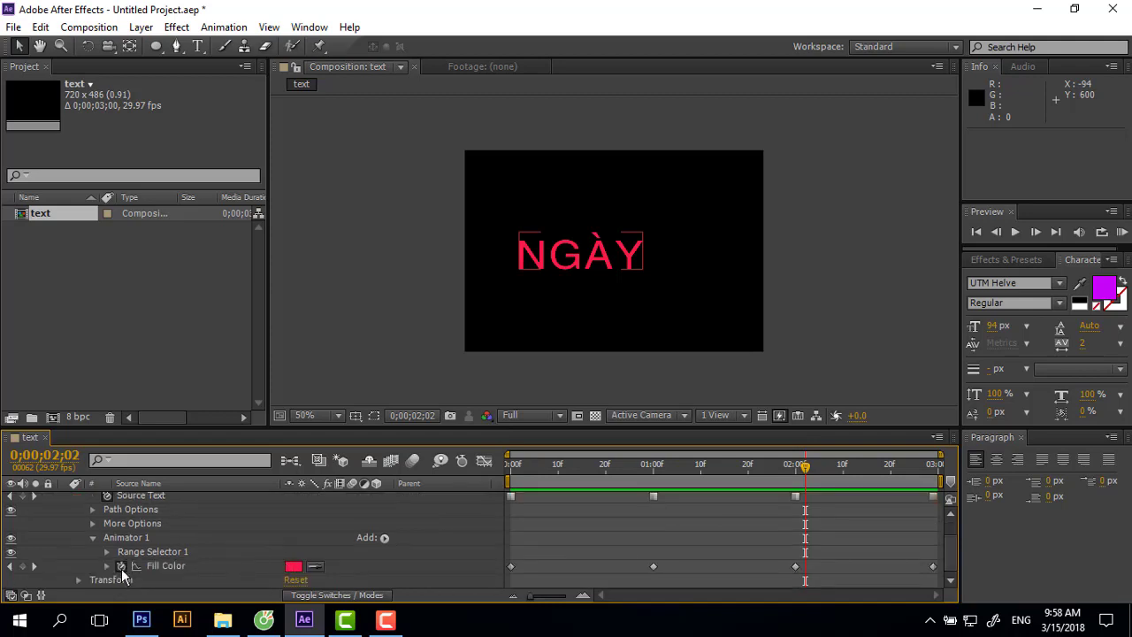
left_click(759, 493)
left_click_drag(805, 466, 511, 466)
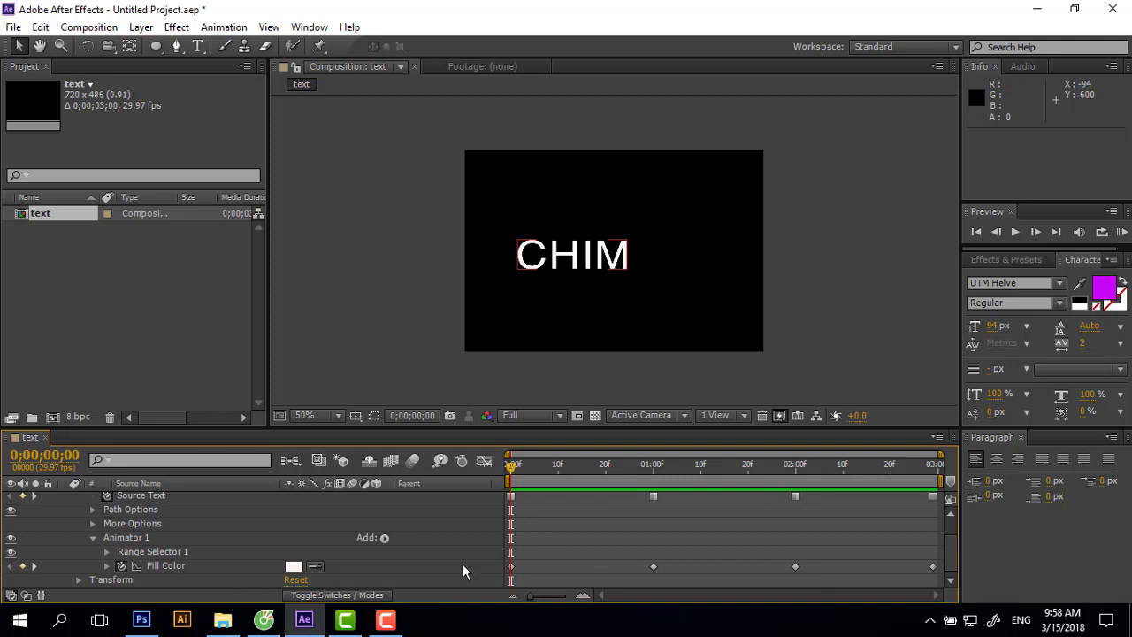
left_click(297, 566)
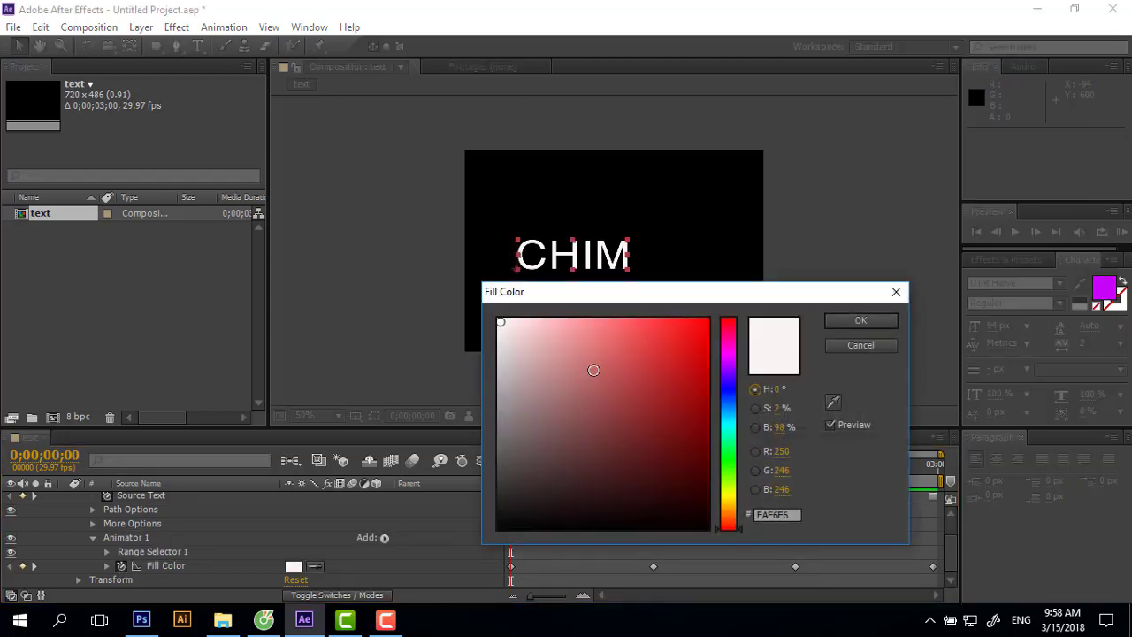
left_click(856, 346)
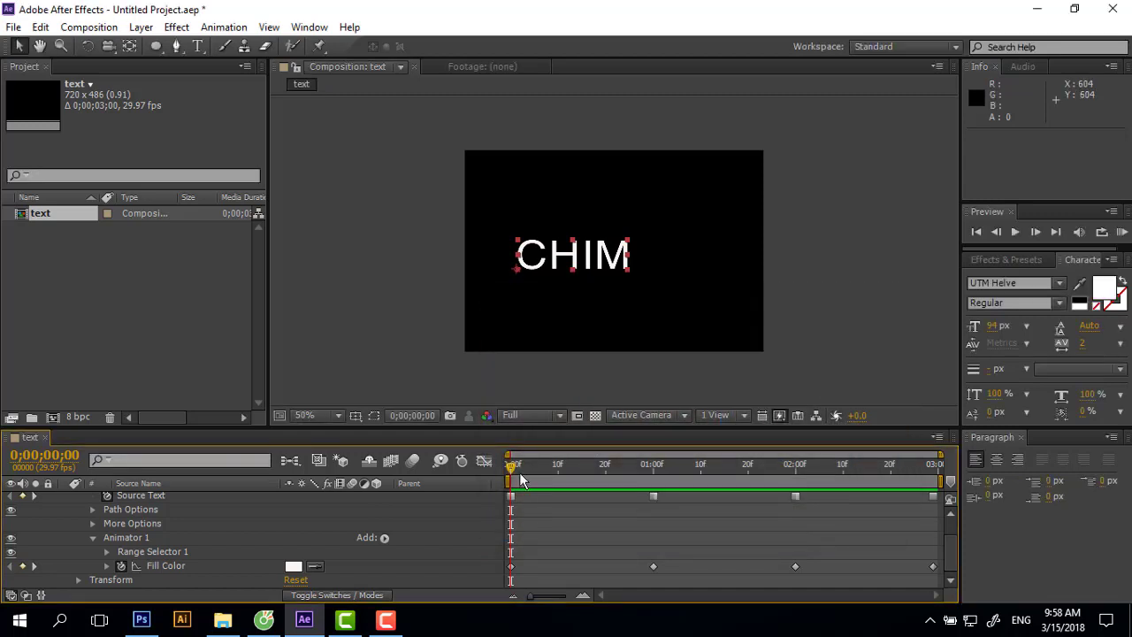
left_click_drag(513, 477, 657, 492)
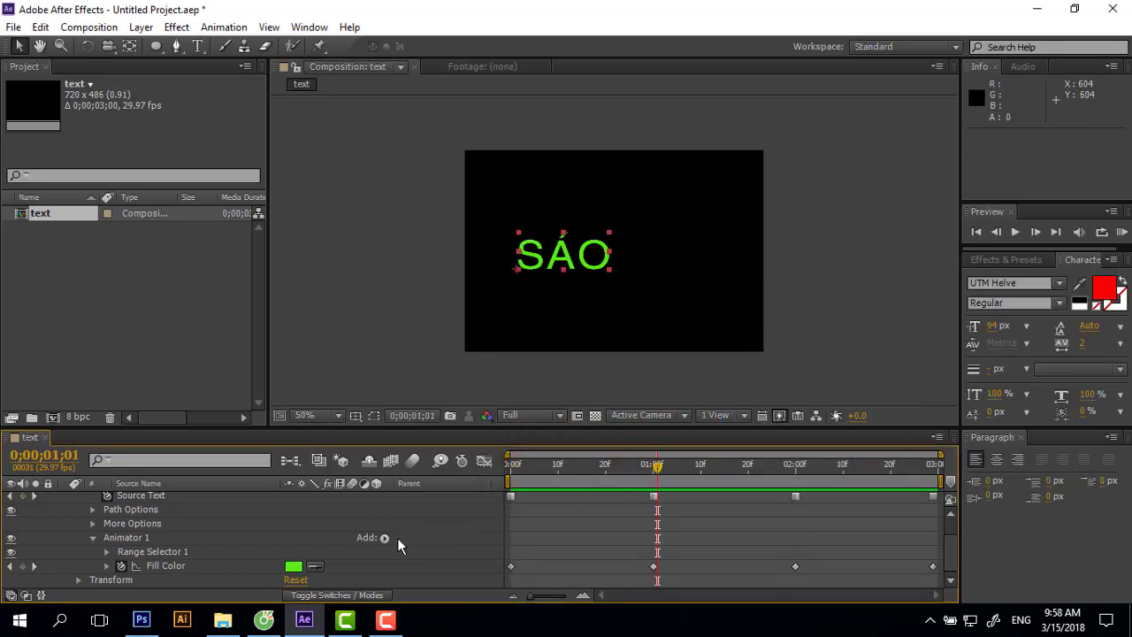
left_click(293, 565)
left_click(848, 344)
left_click_drag(663, 463, 489, 470)
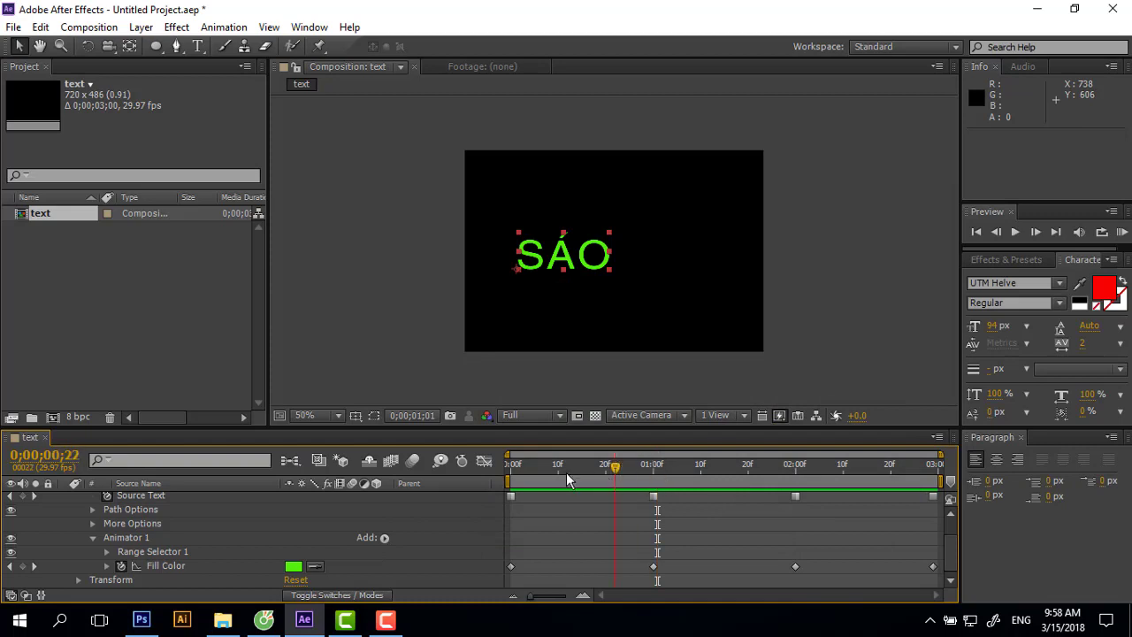
left_click(1121, 231)
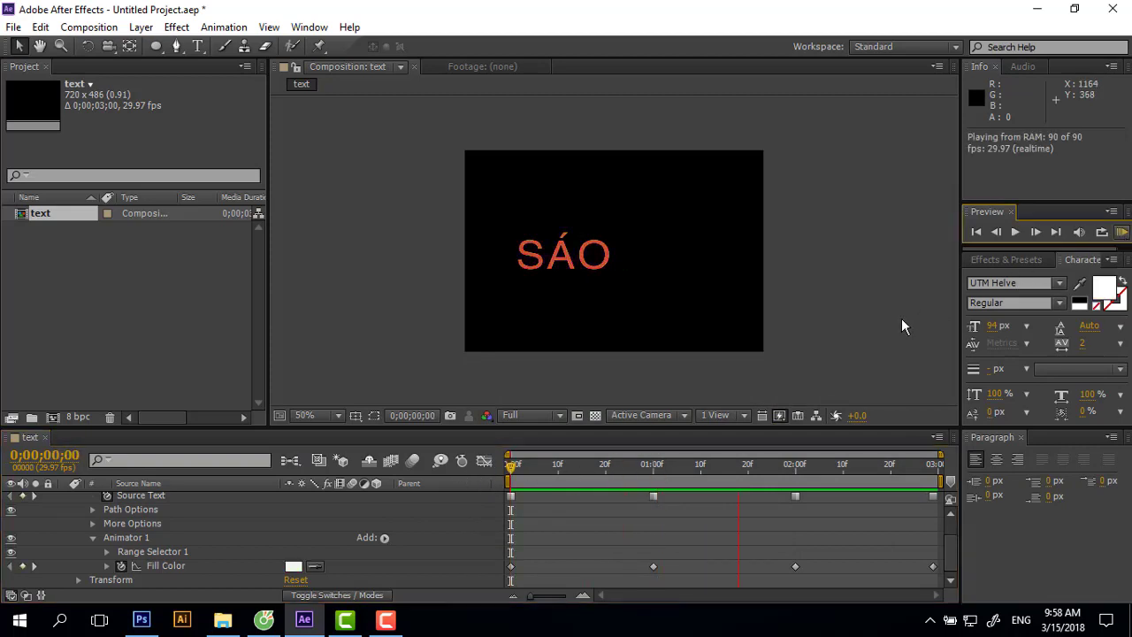
left_click(1016, 230)
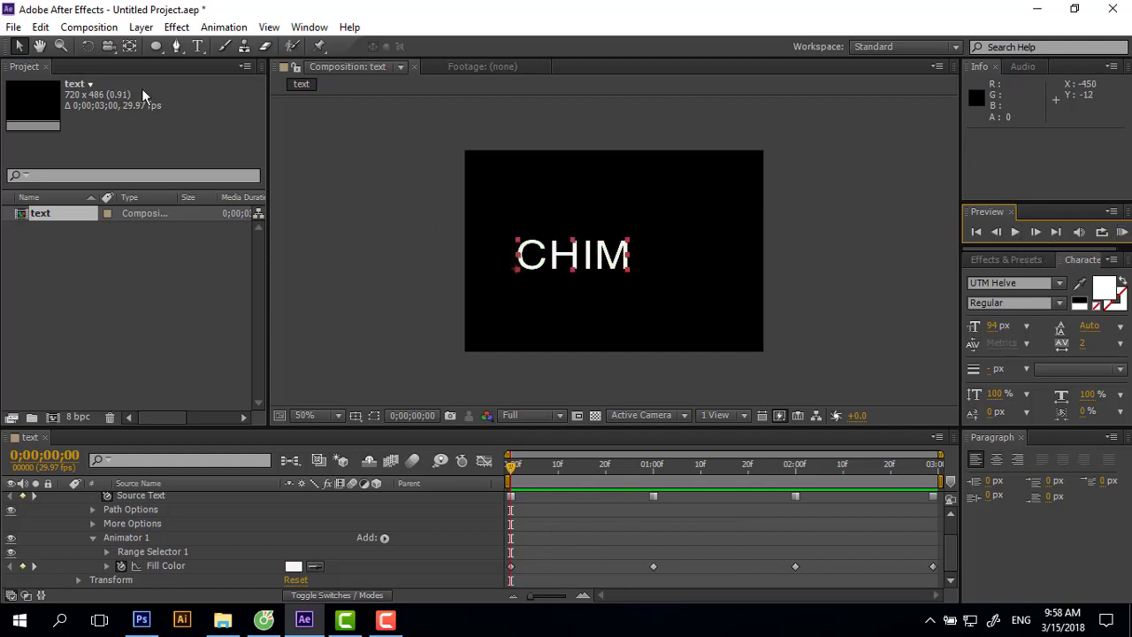
Queue the composition for rendering, output to text.avi on the Desktop, and render.
left_click(92, 29)
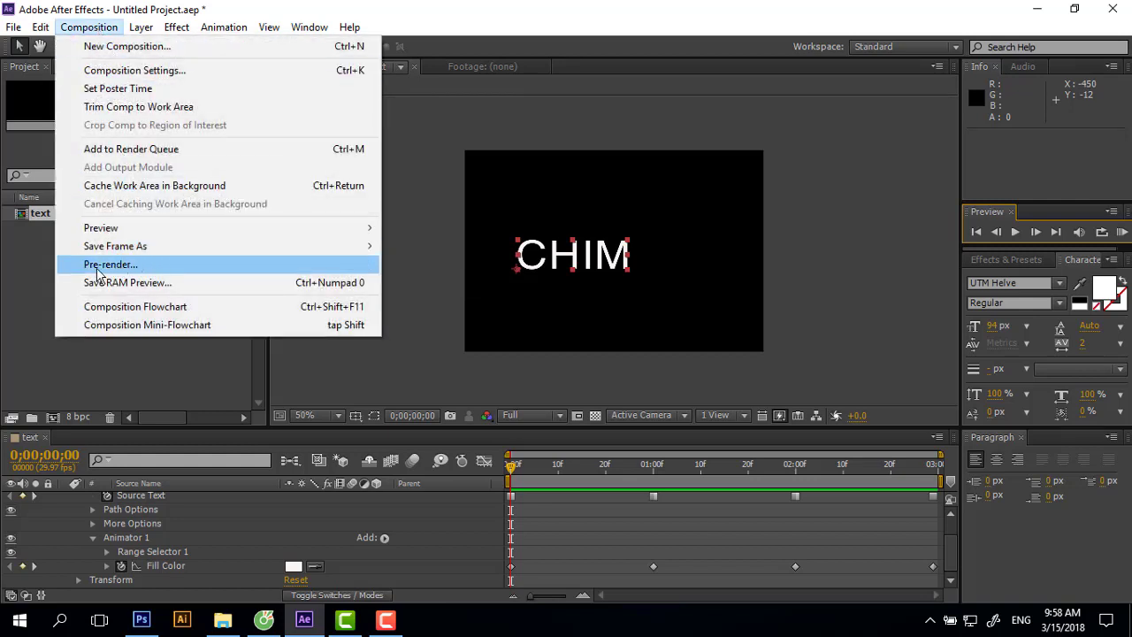
left_click(131, 268)
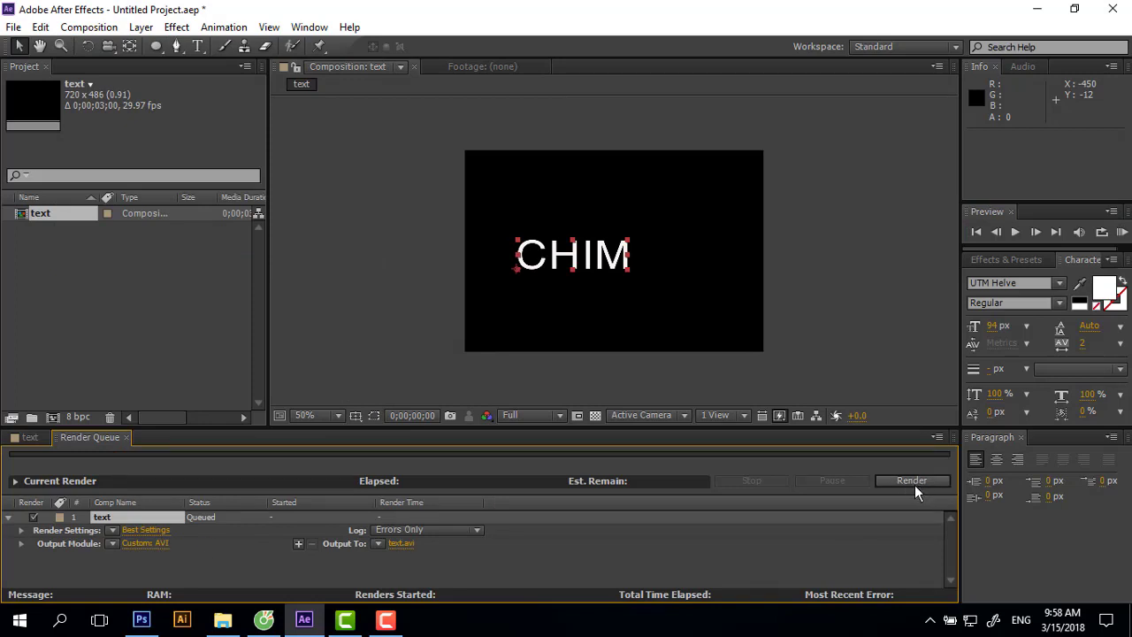
left_click(402, 543)
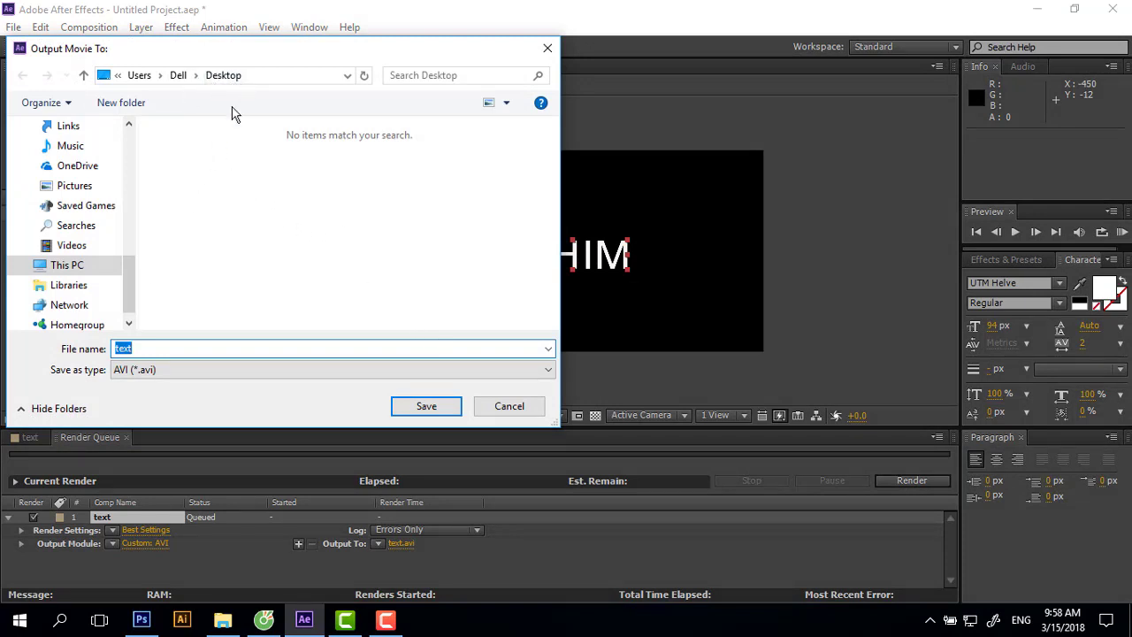
left_click(121, 350)
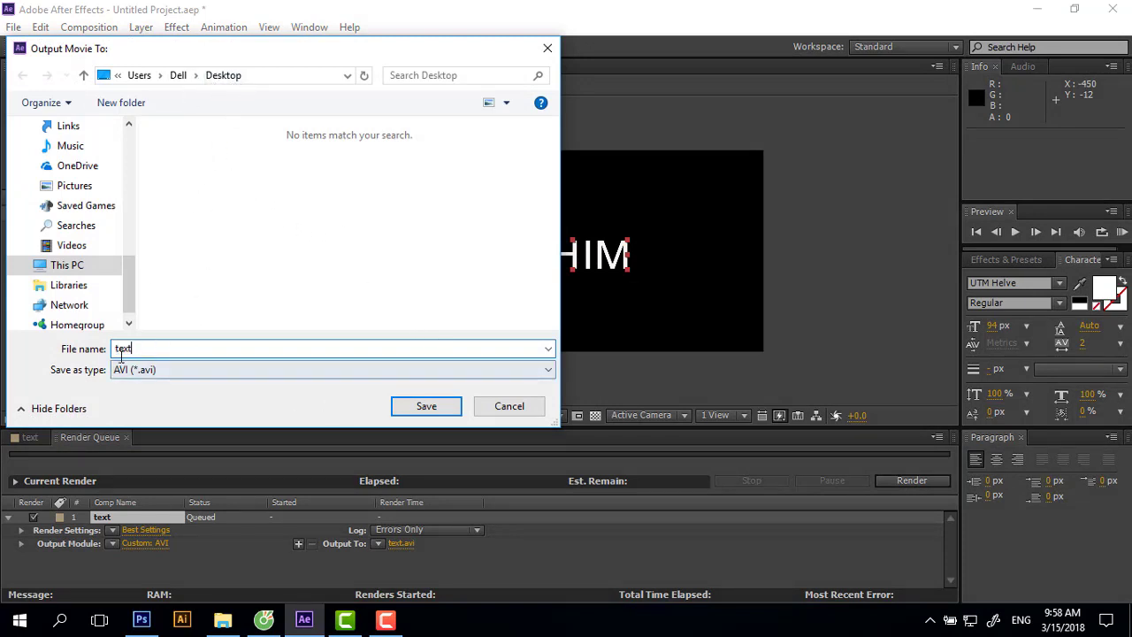
left_click(413, 407)
left_click(906, 481)
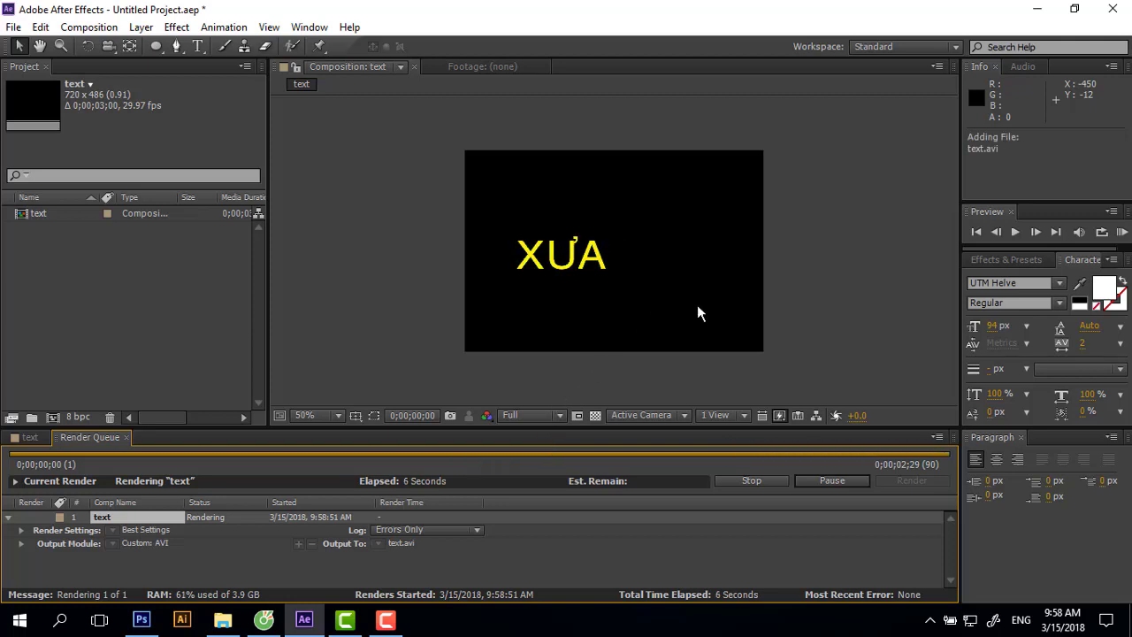
left_click(1035, 8)
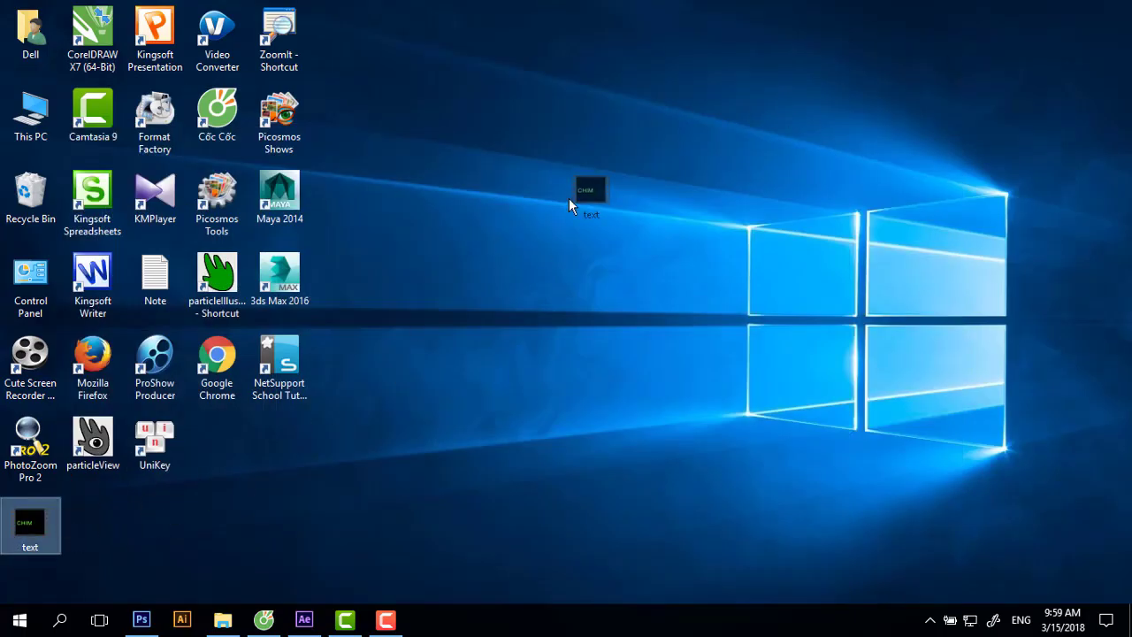
left_click_drag(32, 523, 570, 198)
right_click(591, 193)
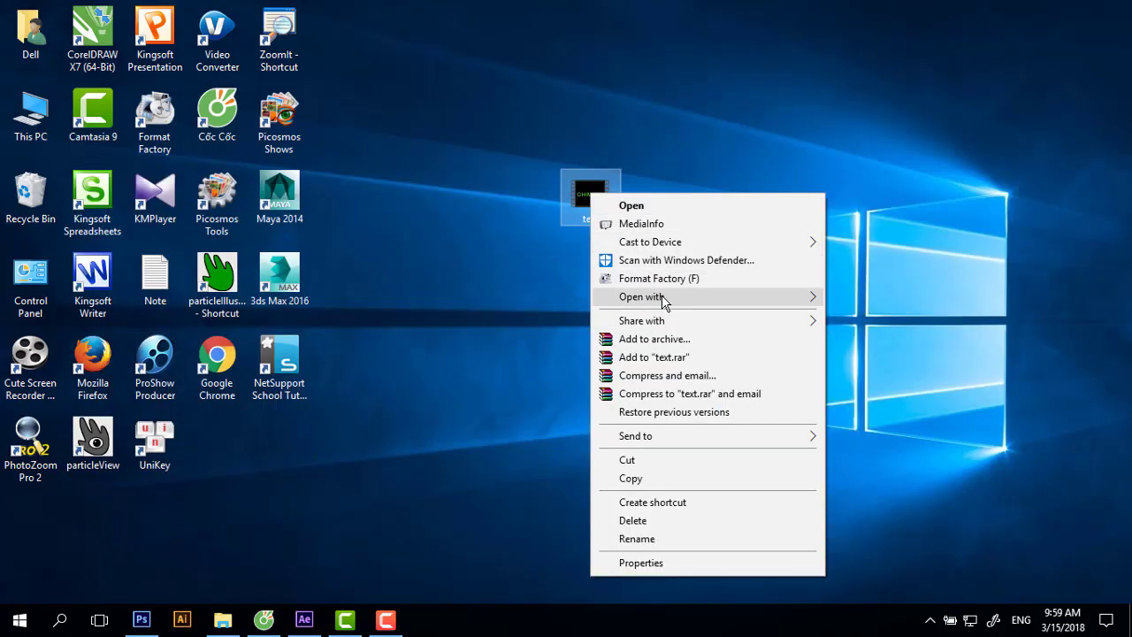
mouse_move(659, 298)
left_click(872, 371)
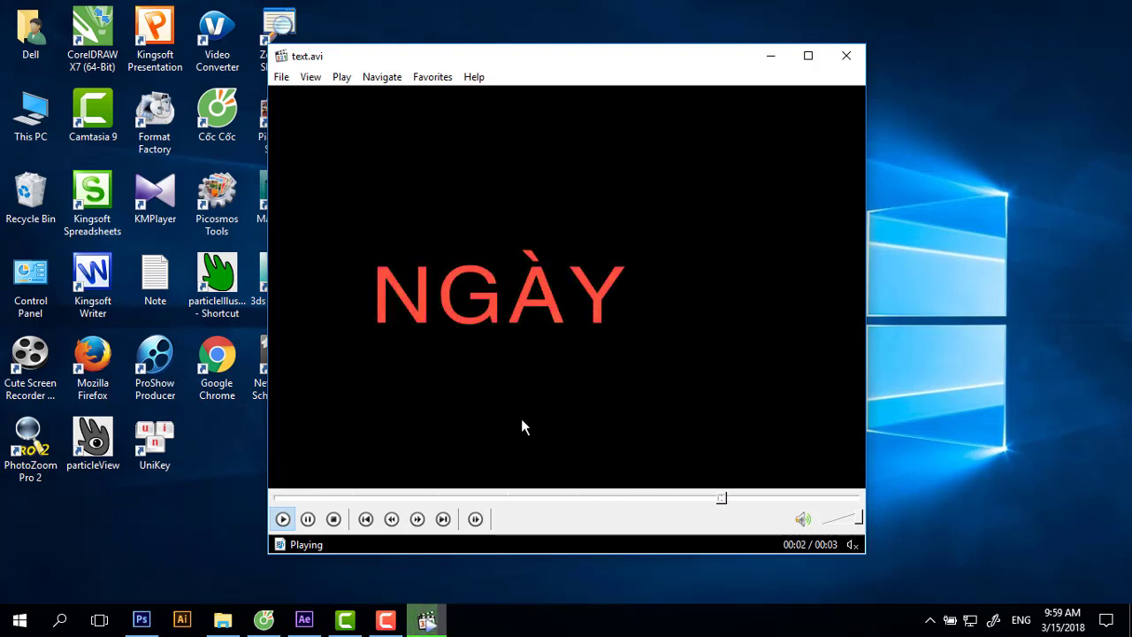
left_click(282, 519)
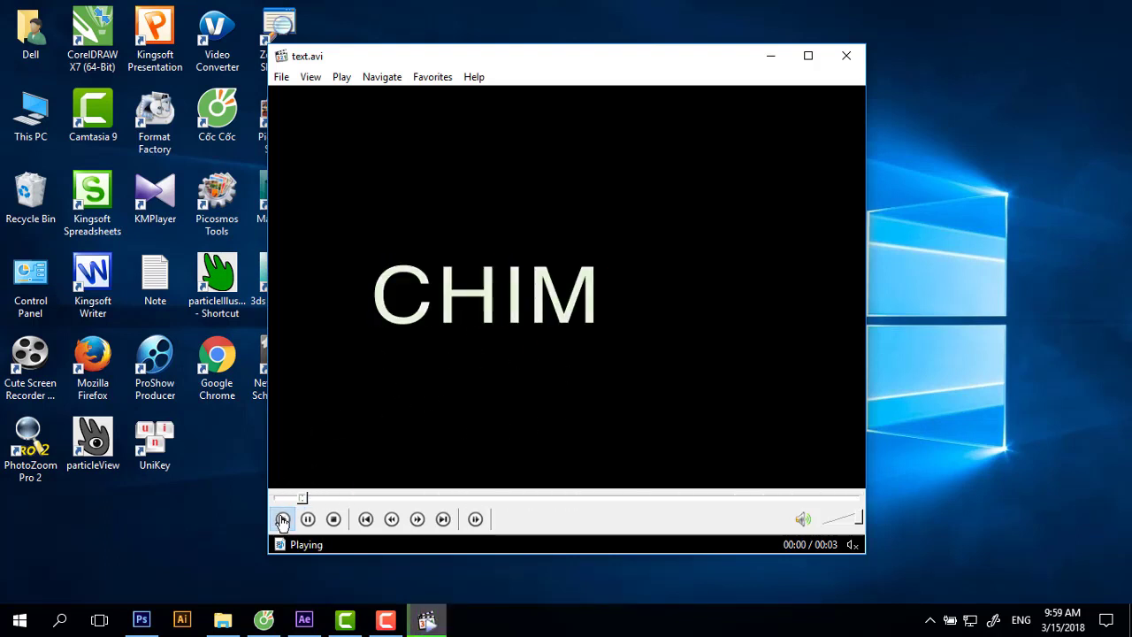
left_click(307, 520)
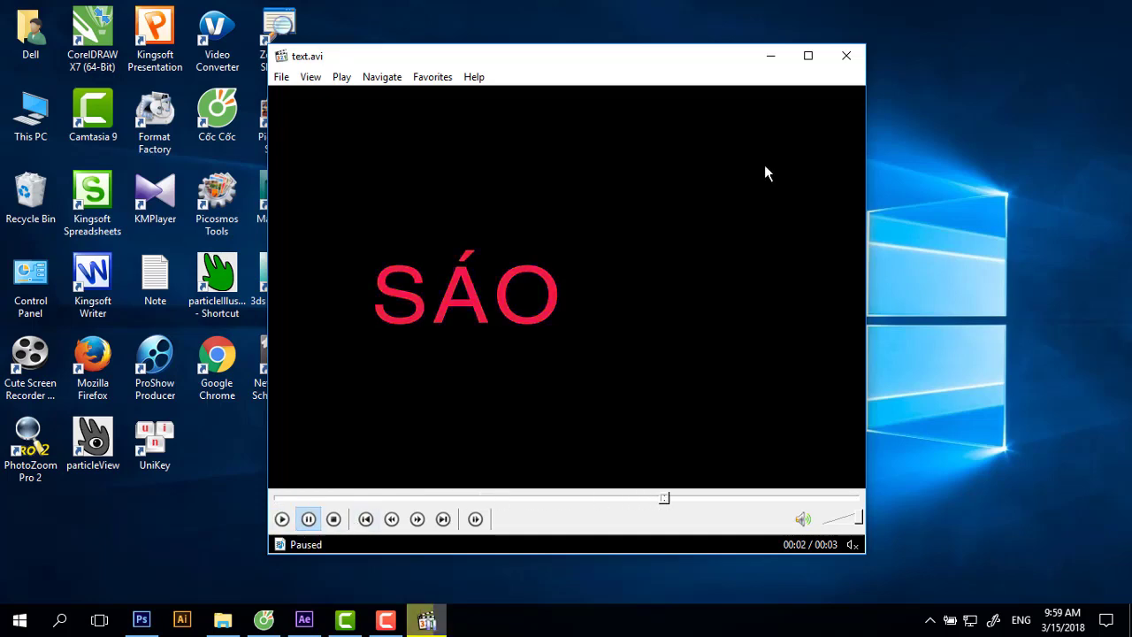
left_click(846, 55)
left_click(309, 617)
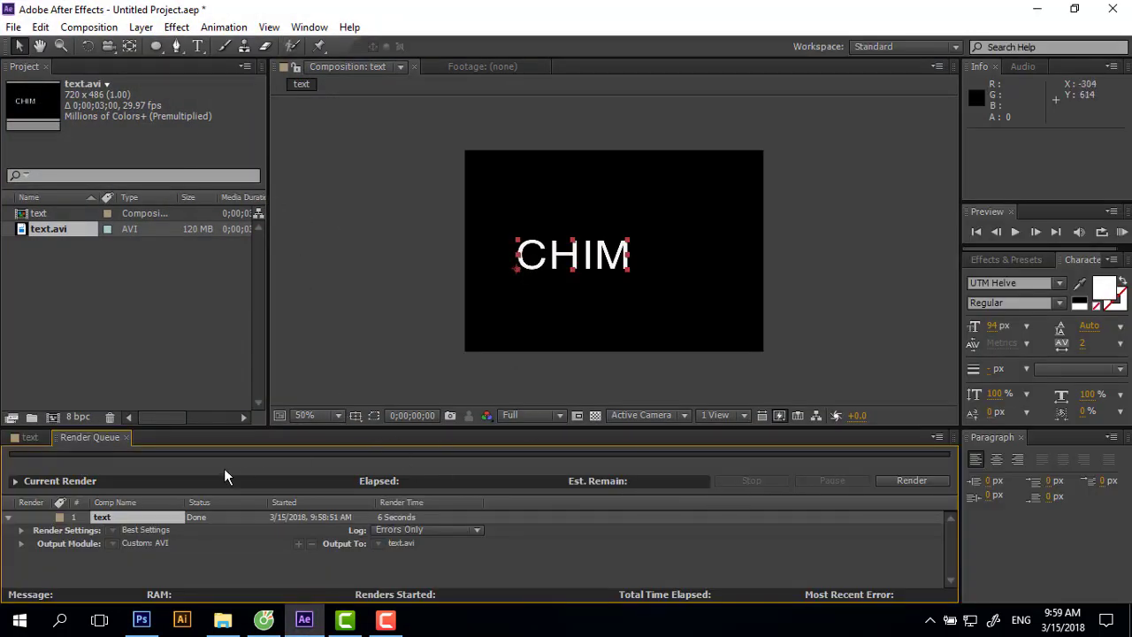
Return to the 'text' composition timeline and keep the font at UTM Helve Regular.
left_click(33, 436)
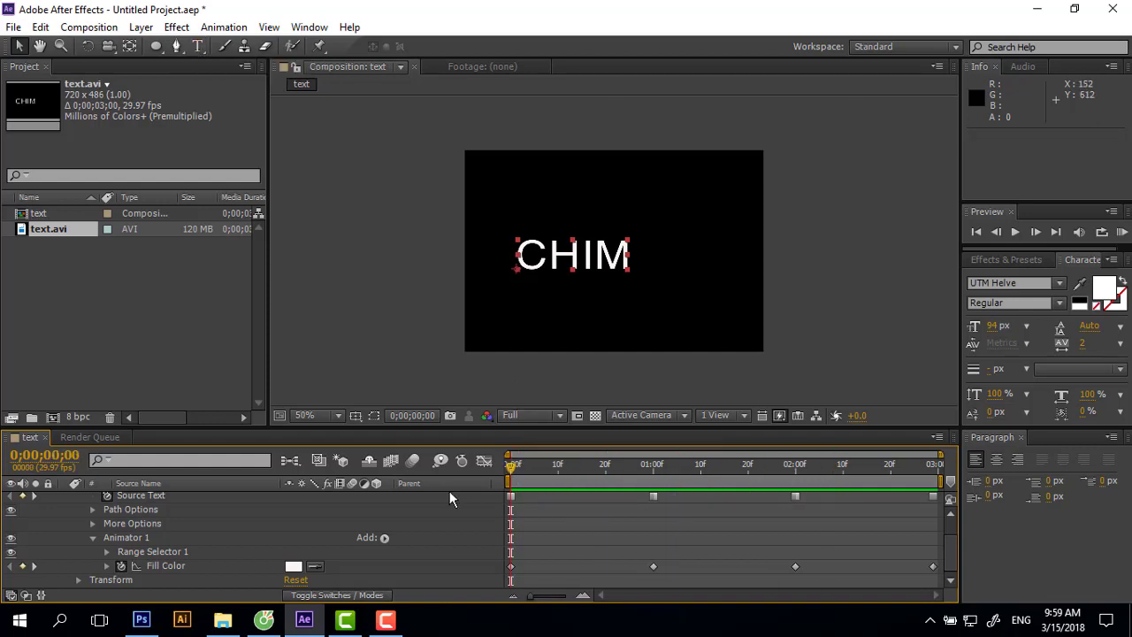
left_click(1059, 283)
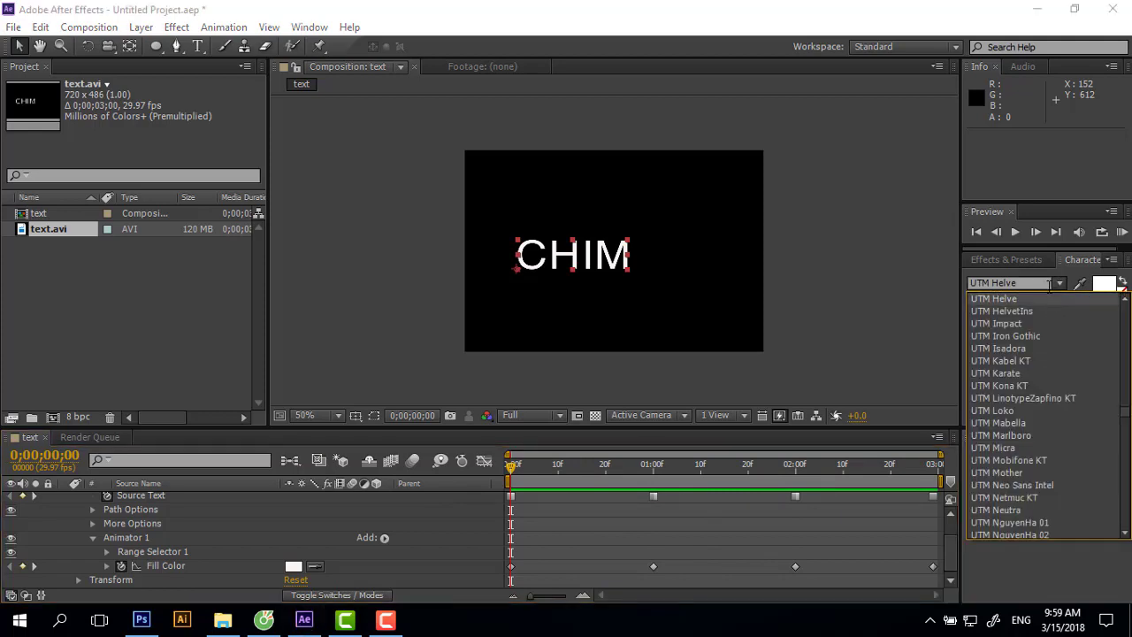
left_click(1051, 299)
left_click(1061, 303)
left_click(1061, 304)
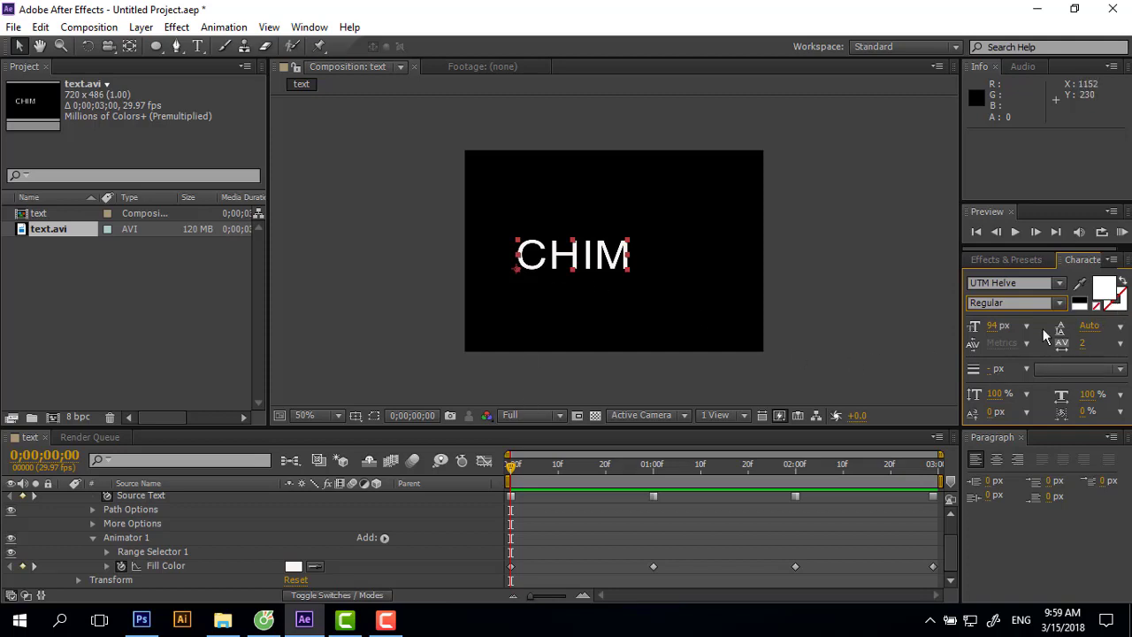
Bring the stroke colour to the front, try a green stroke, and set stroke width to 2 px.
left_click(1113, 305)
left_click(1111, 305)
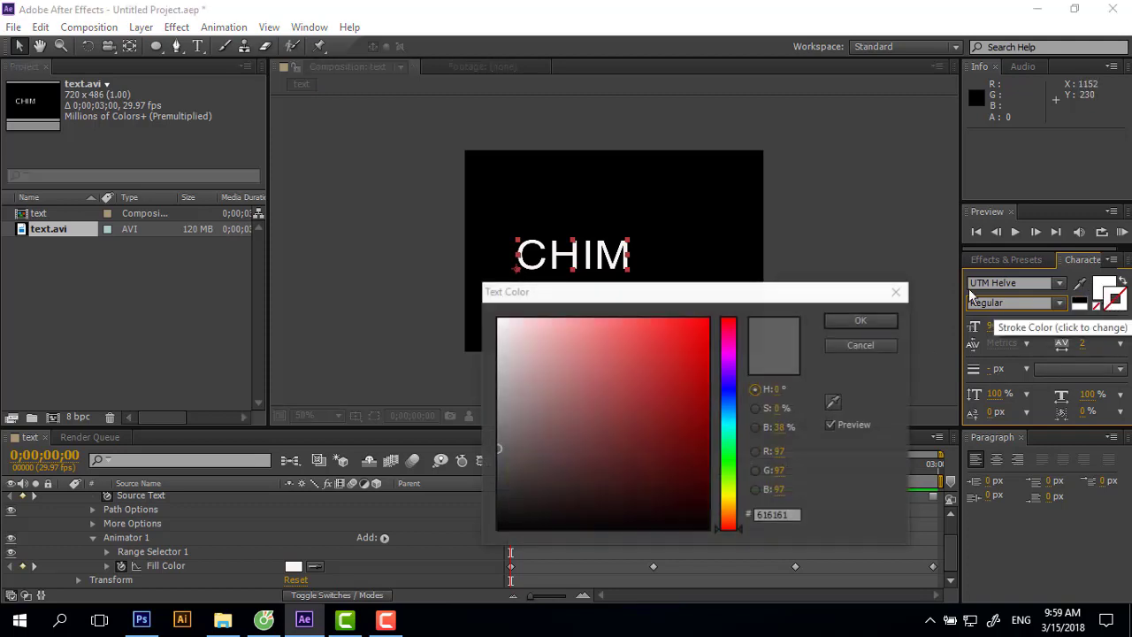
left_click(697, 323)
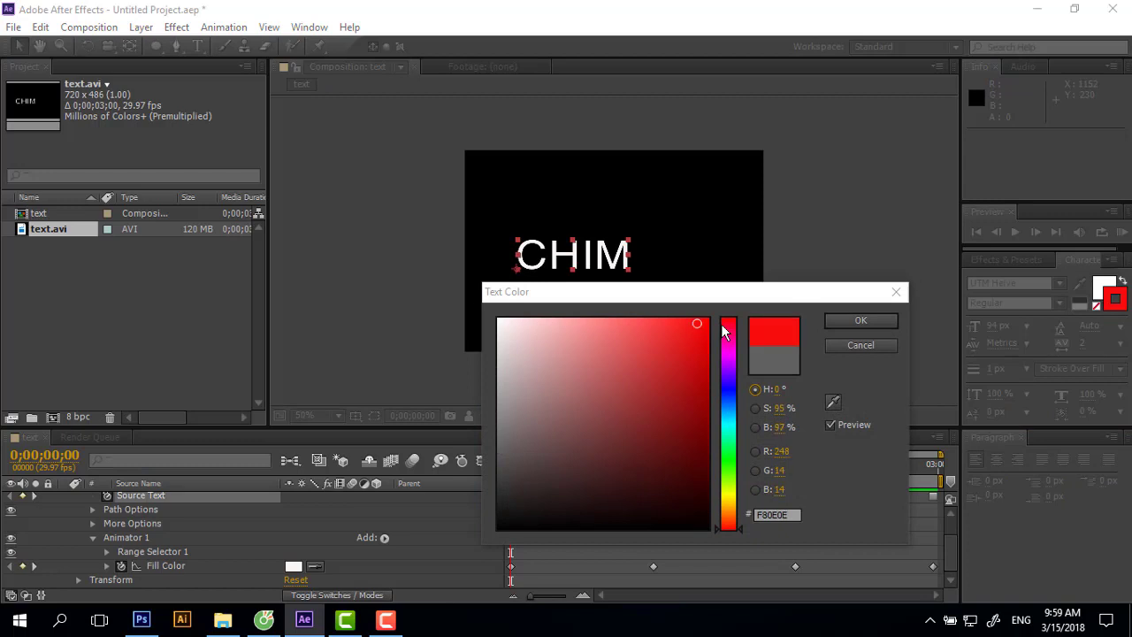
left_click(730, 472)
left_click(849, 321)
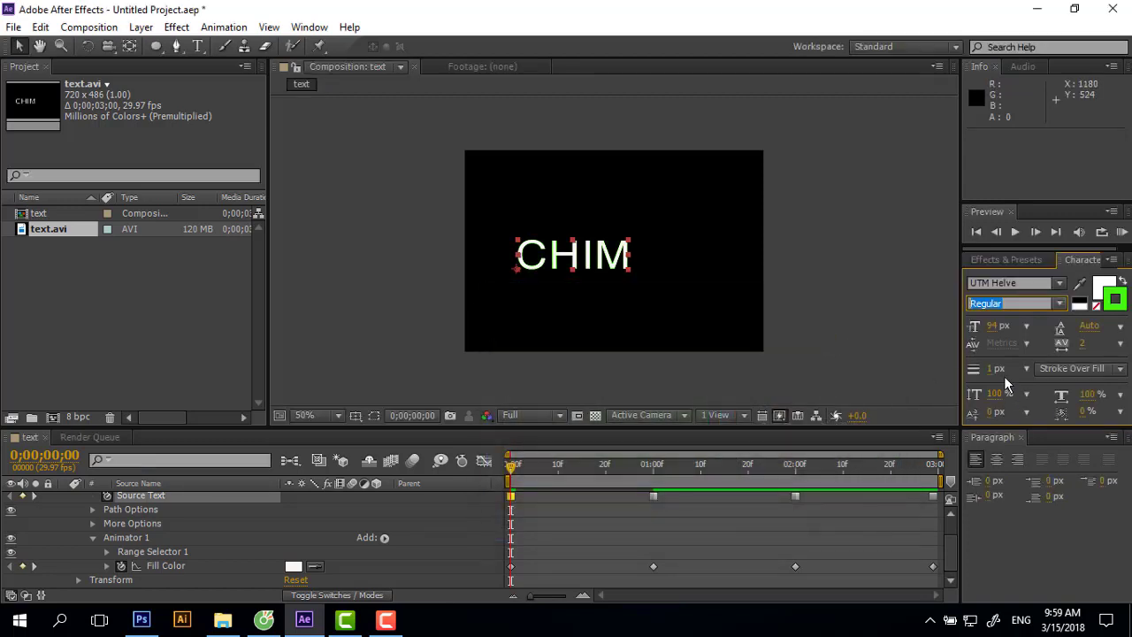
left_click_drag(997, 368, 1007, 370)
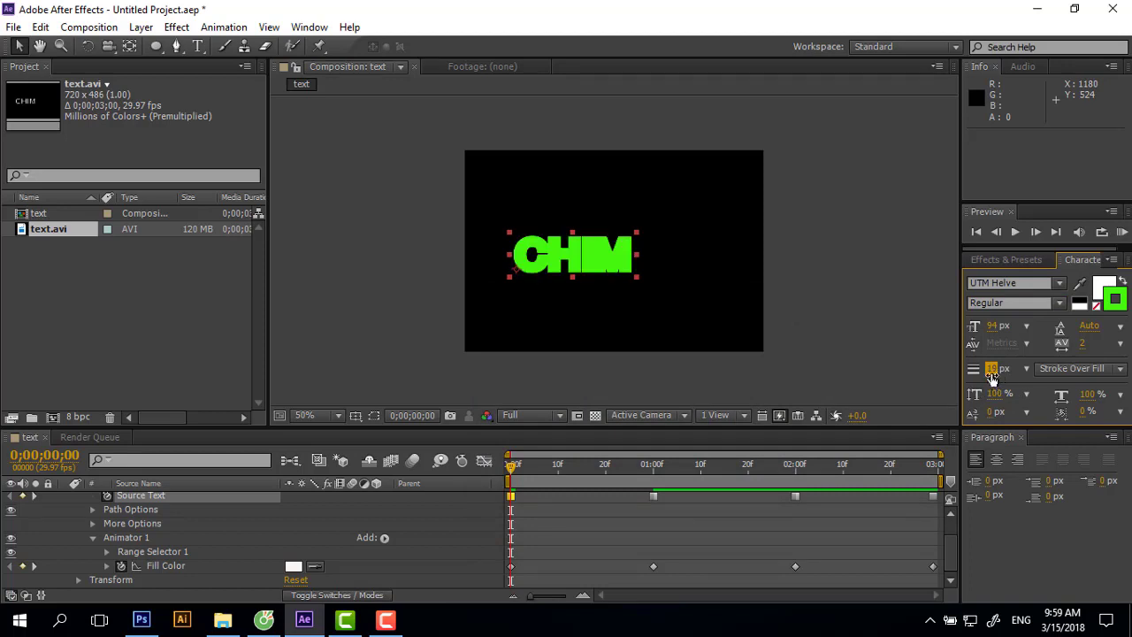
type("2")
key("Tab")
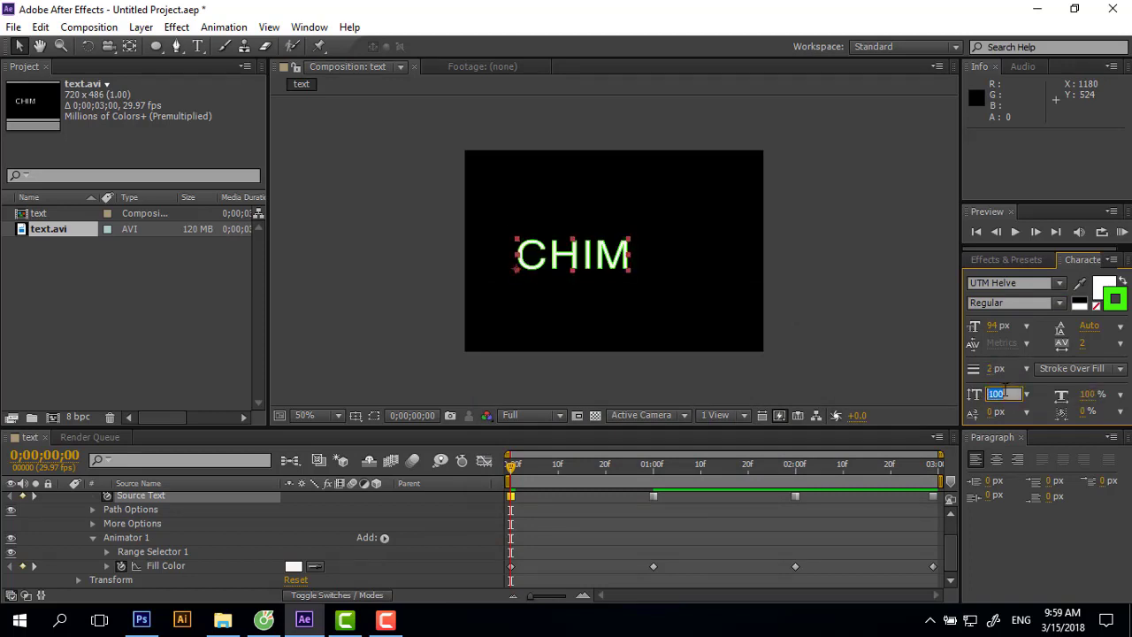
Change the CHIM stroke colour to magenta.
left_click(1114, 299)
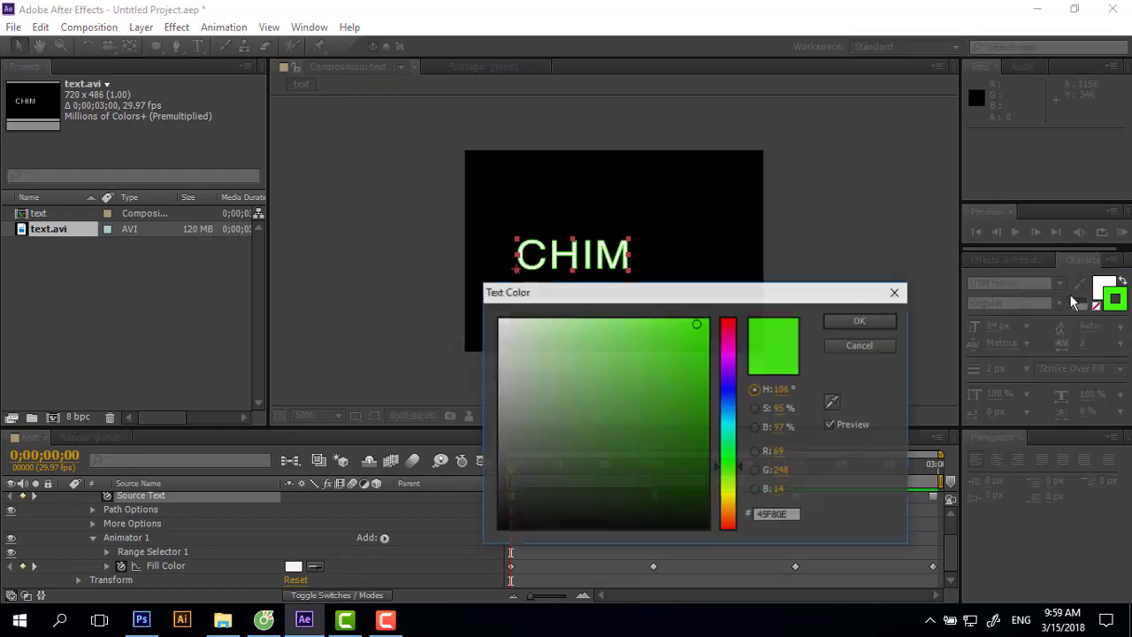
left_click_drag(729, 342, 738, 351)
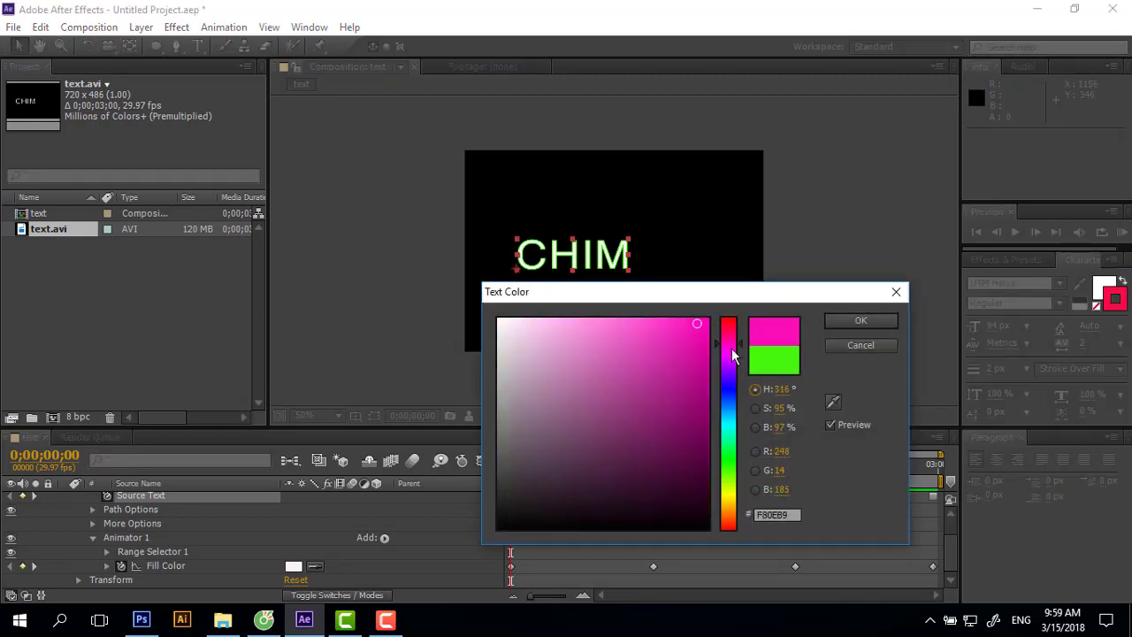
left_click(836, 320)
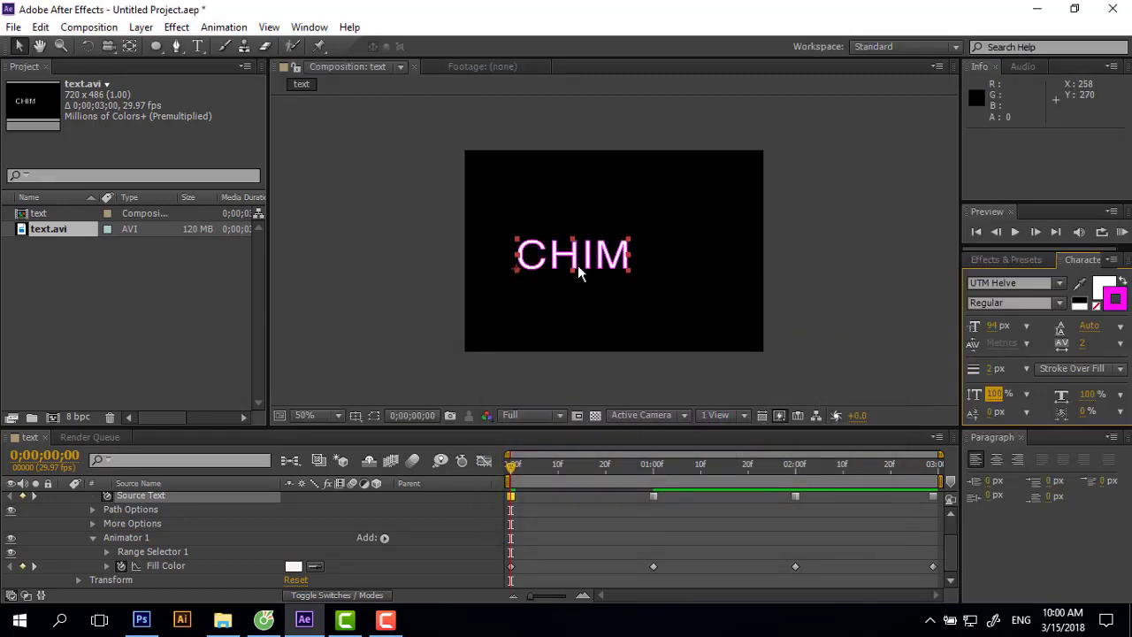
Set the Composition viewer magnification to 100% to inspect the stroked CHIM.
left_click(328, 415)
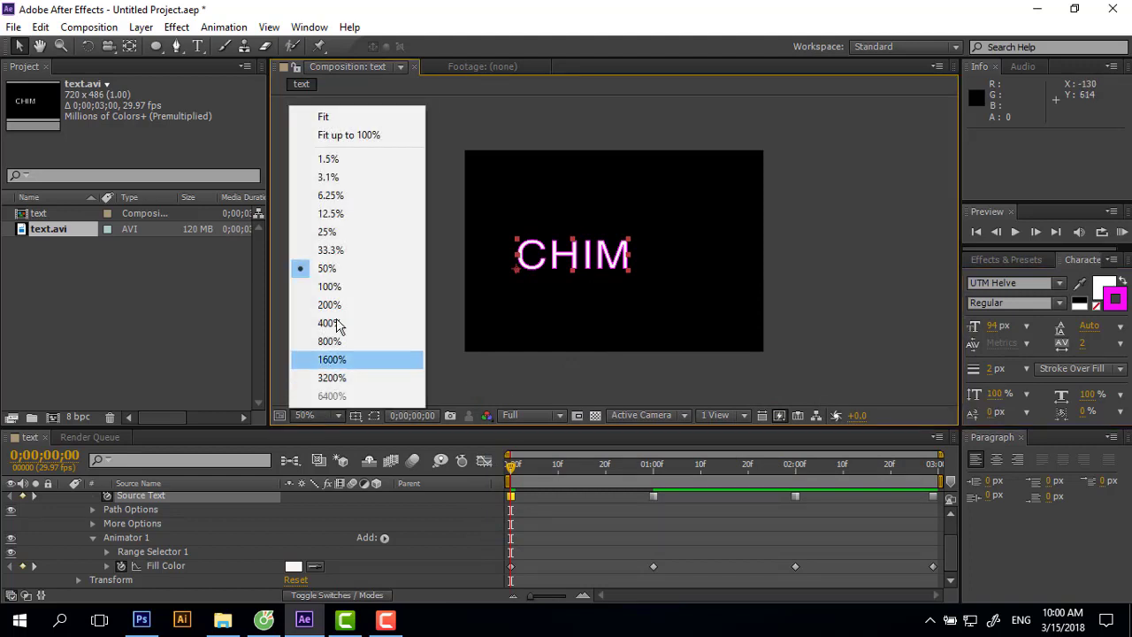
left_click(339, 287)
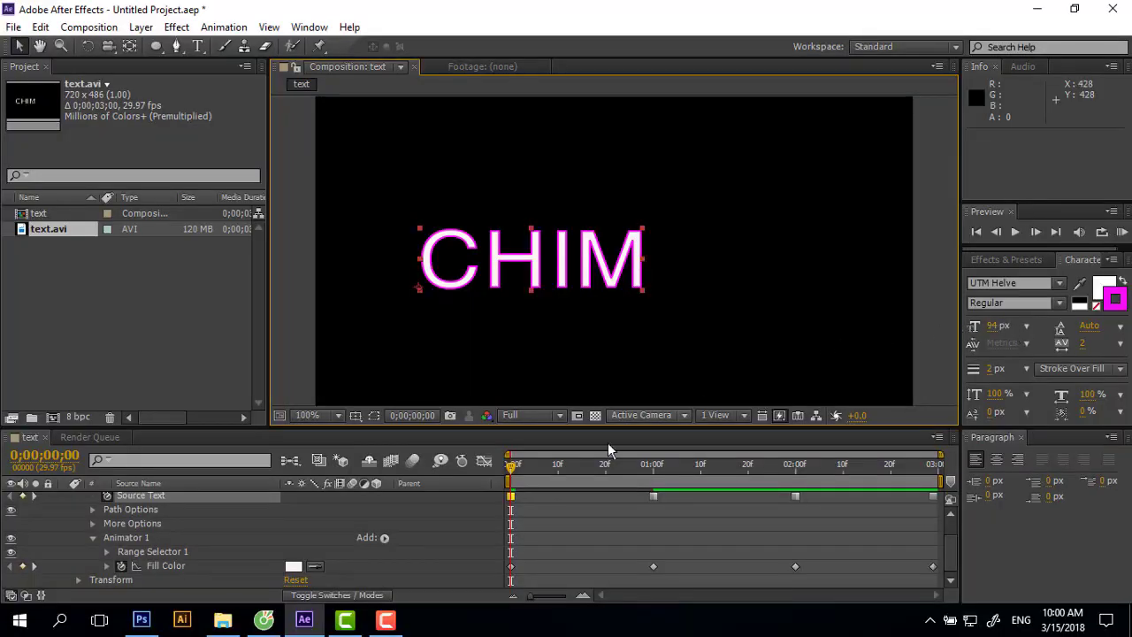
left_click(386, 619)
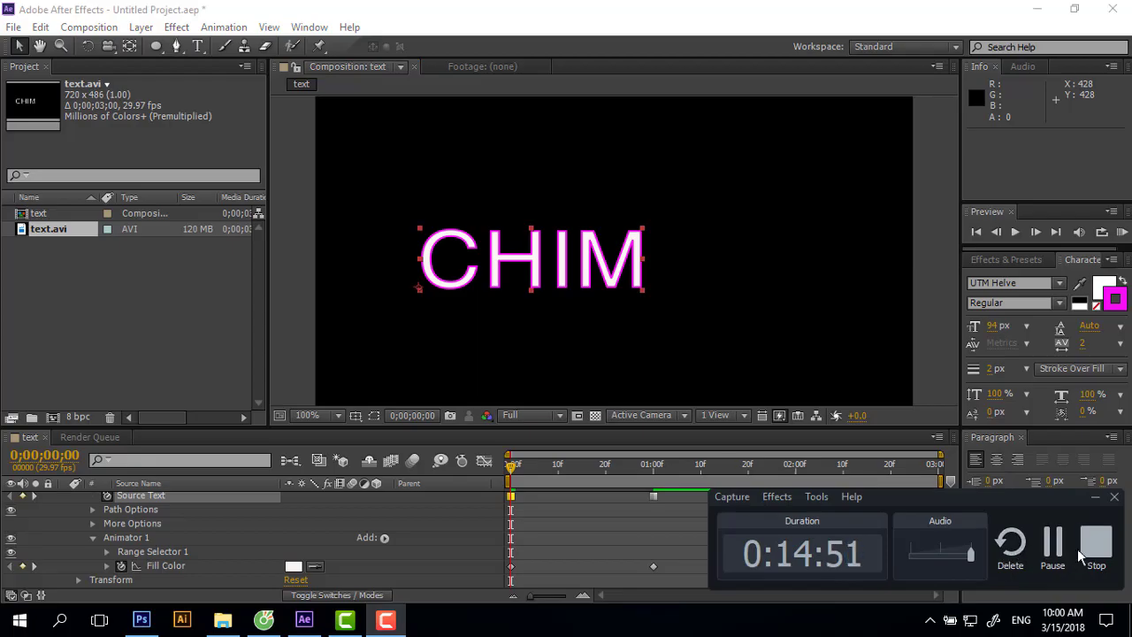